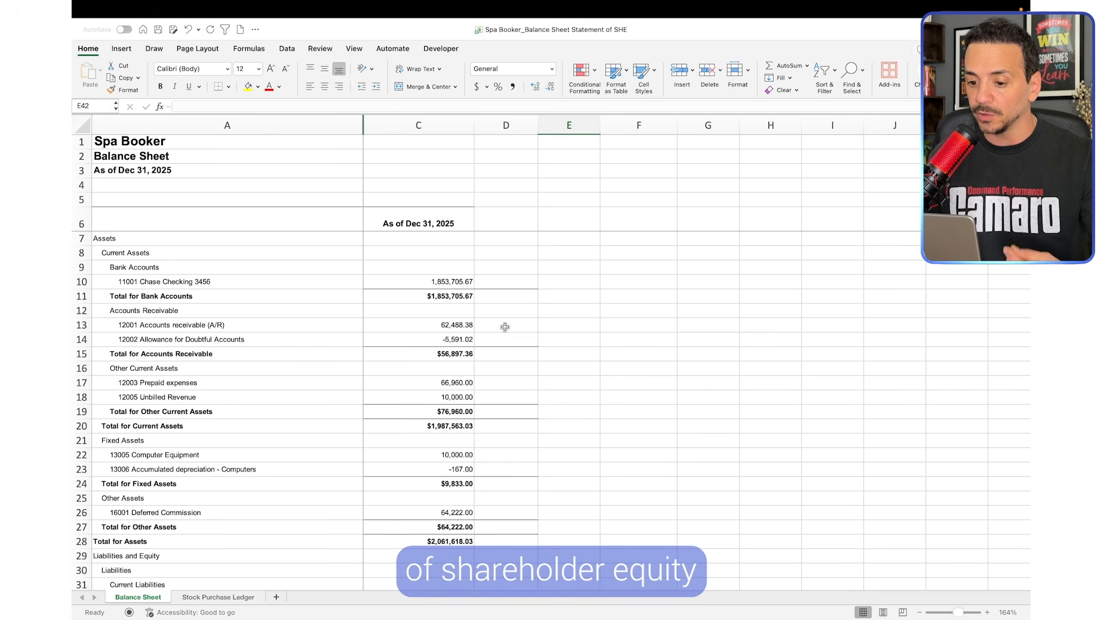
left_click(172, 142)
left_click(568, 252)
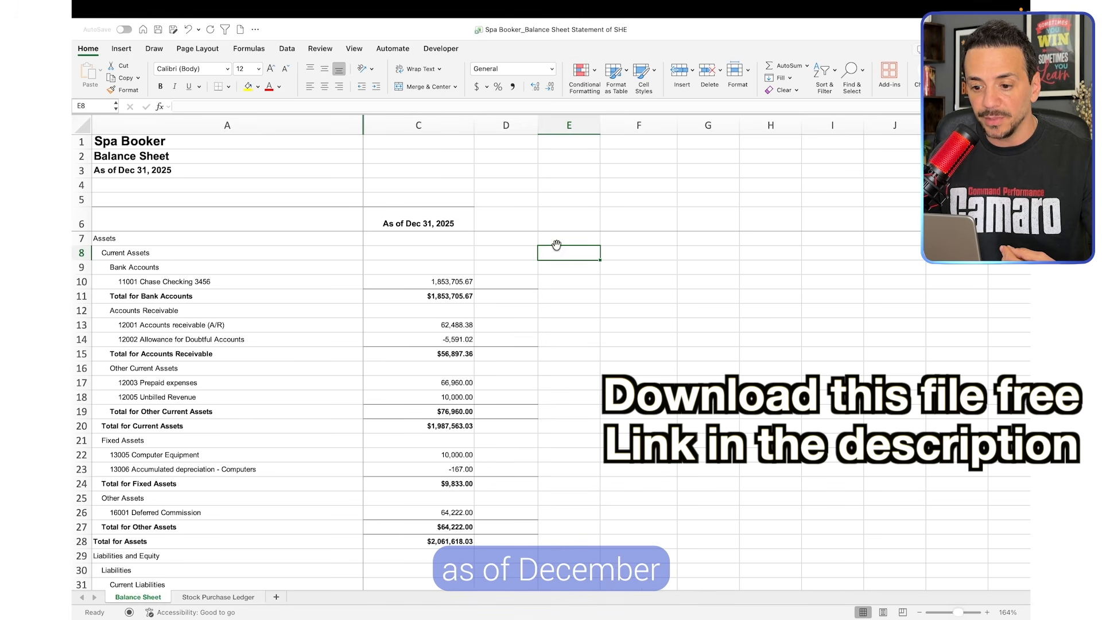
left_click(481, 224)
left_click(466, 224)
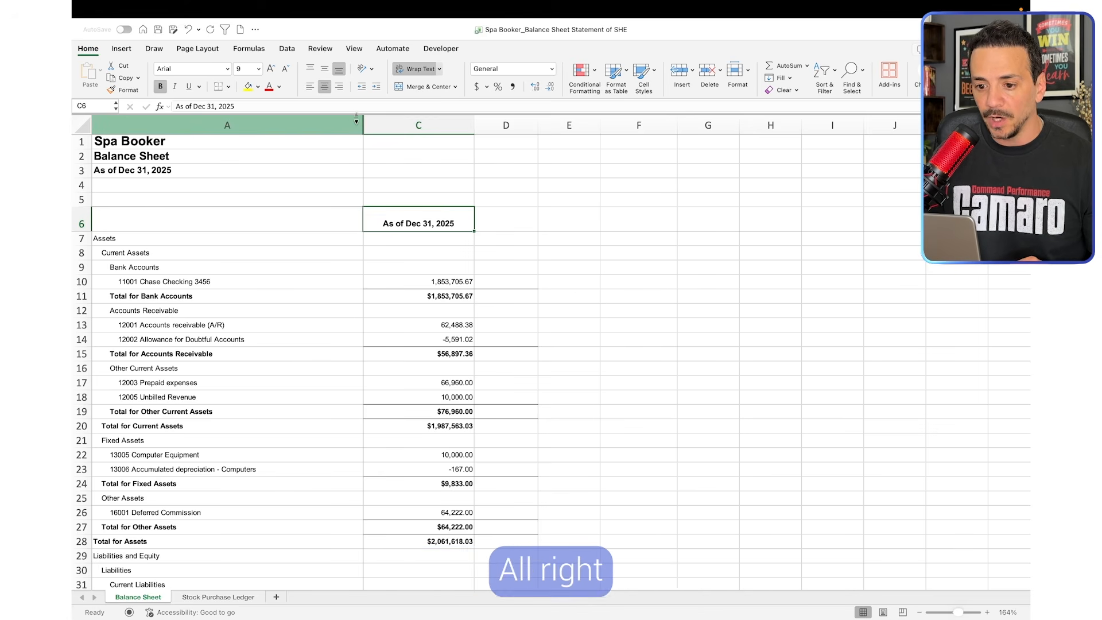
Unhide column B, which holds the Dec 31, 2024 prior-year balances, between columns A and C
left_click_drag(350, 125, 373, 127)
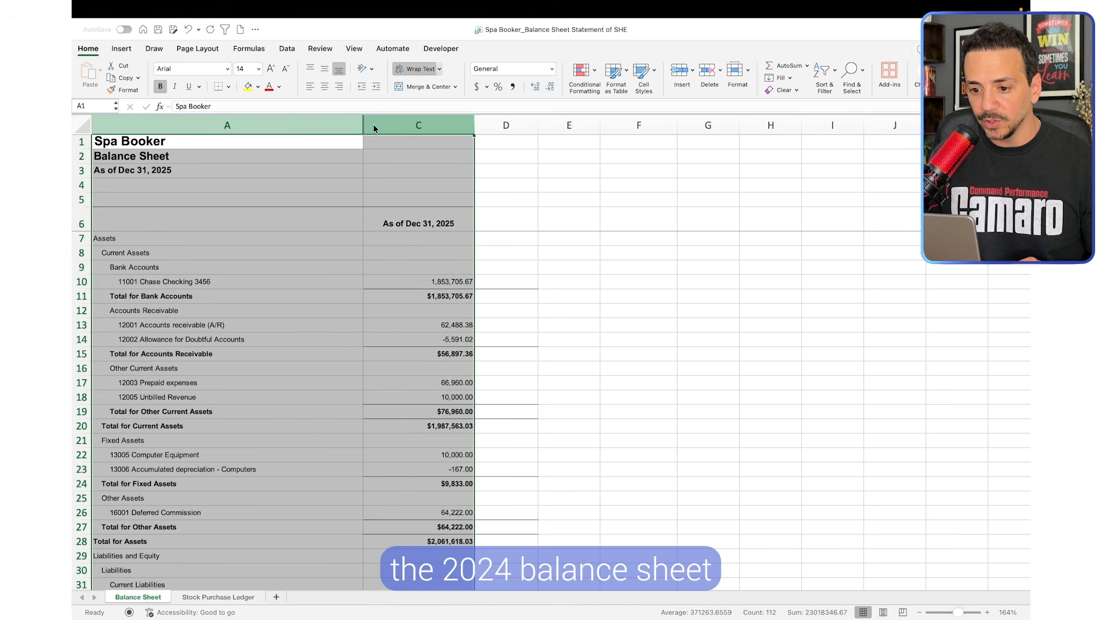
right_click(373, 124)
left_click(410, 281)
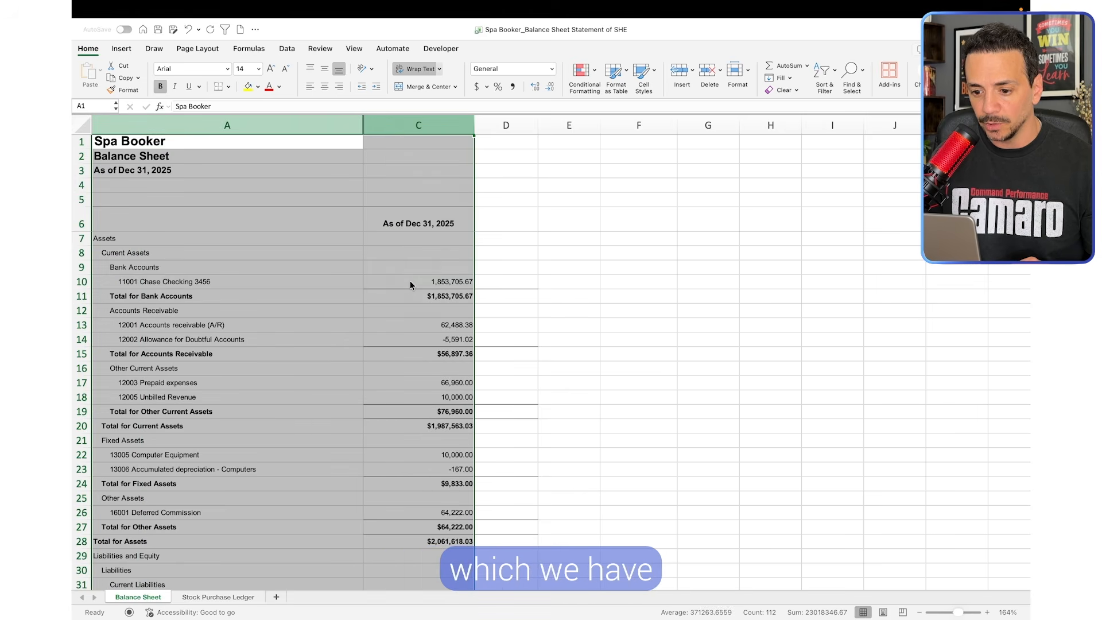
right_click(522, 329)
left_click(402, 310)
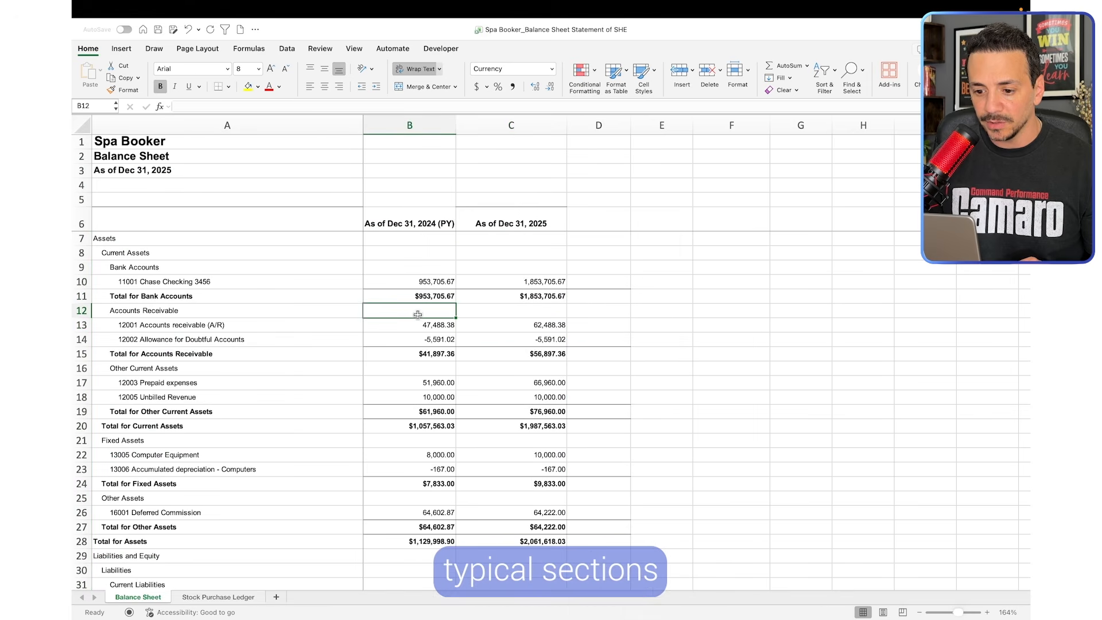
Review the assets, liabilities and equity sections of the balance sheet for both years
scroll(368, 299, "down", 1)
scroll(364, 296, "down", 8)
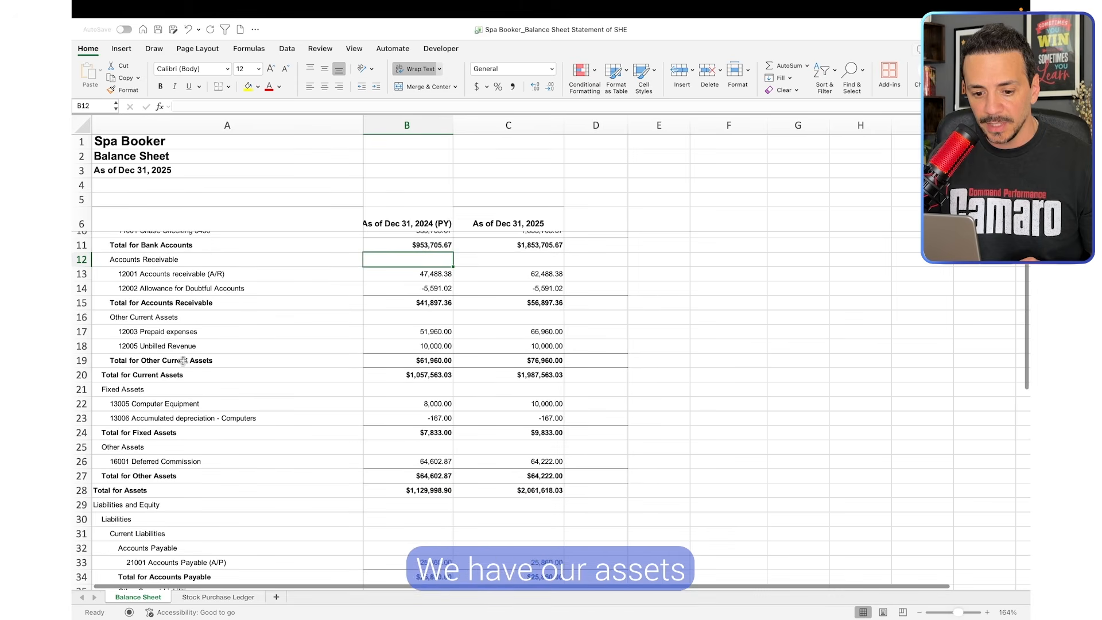
scroll(179, 357, "down", 5)
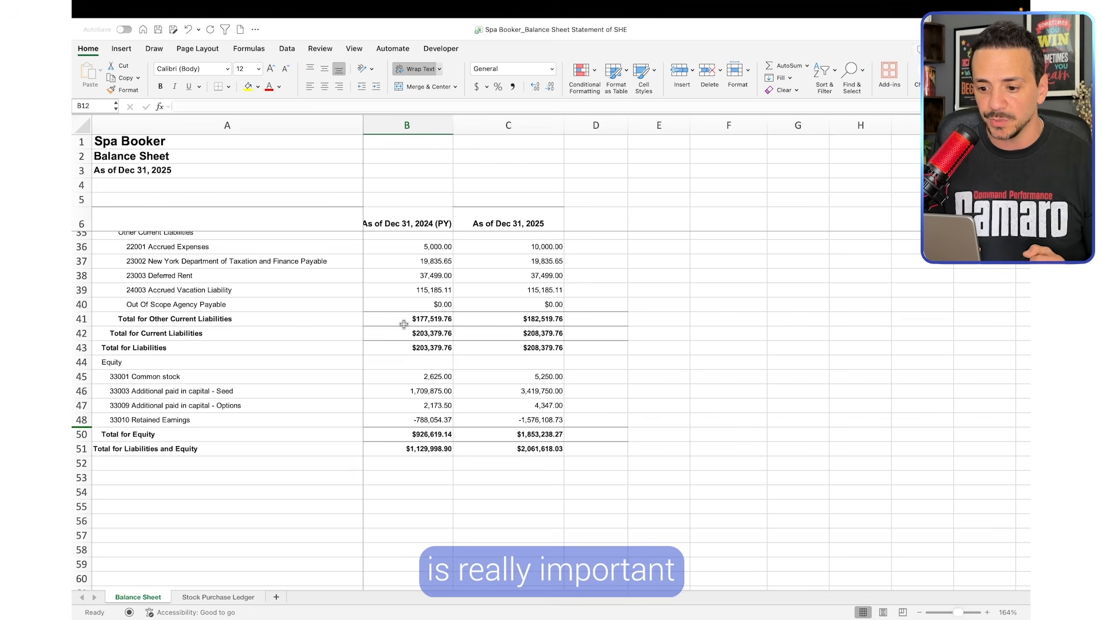
scroll(489, 336, "up", 5)
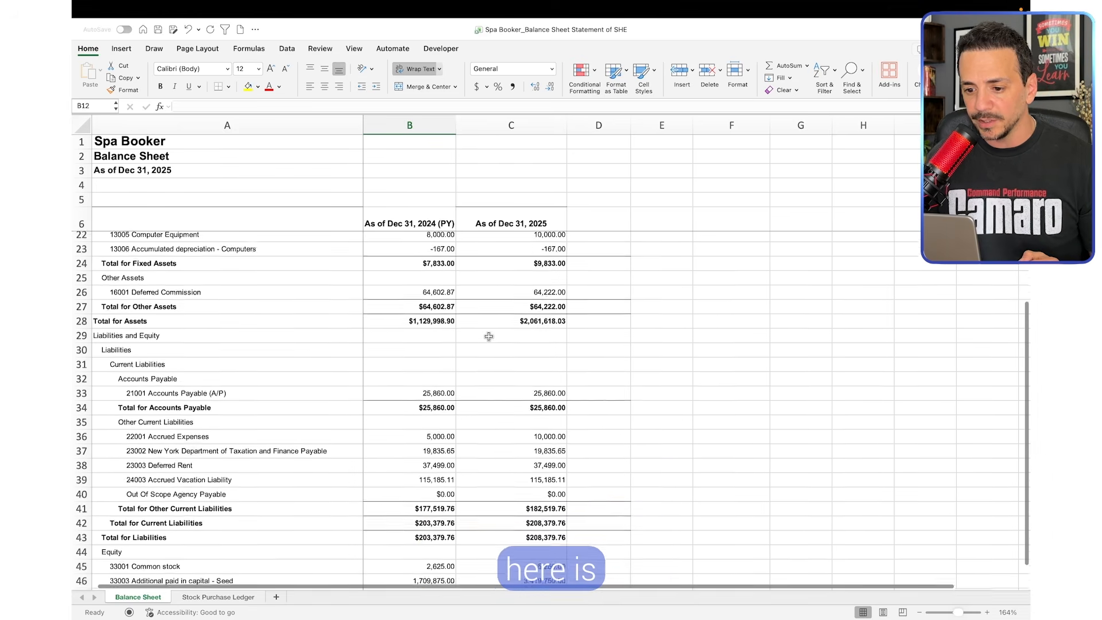
left_click(413, 125)
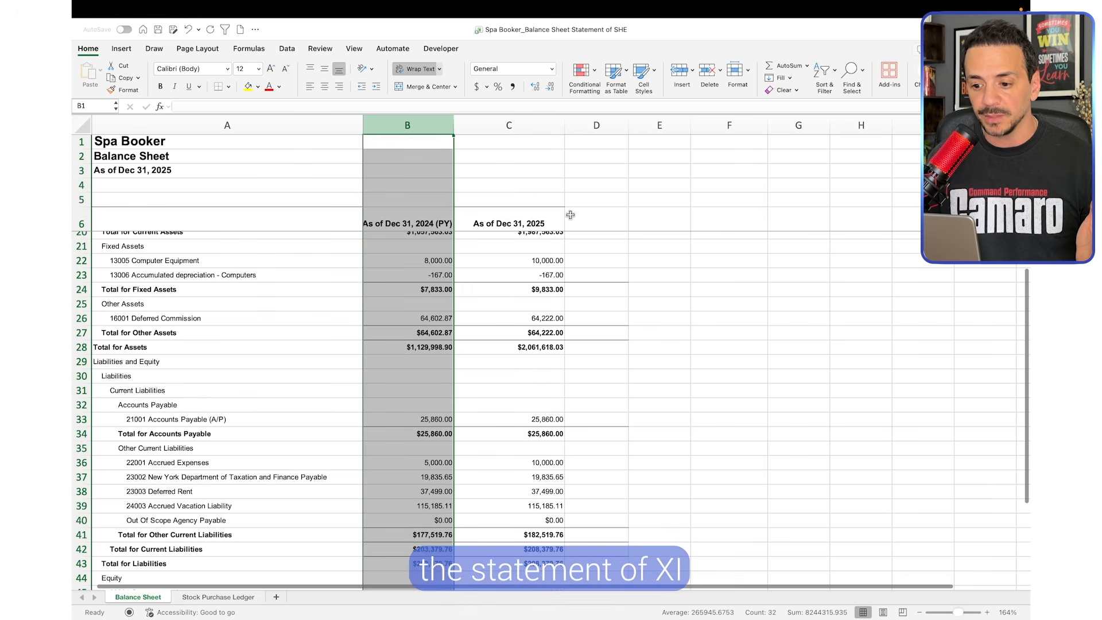
scroll(562, 296, "up", 5)
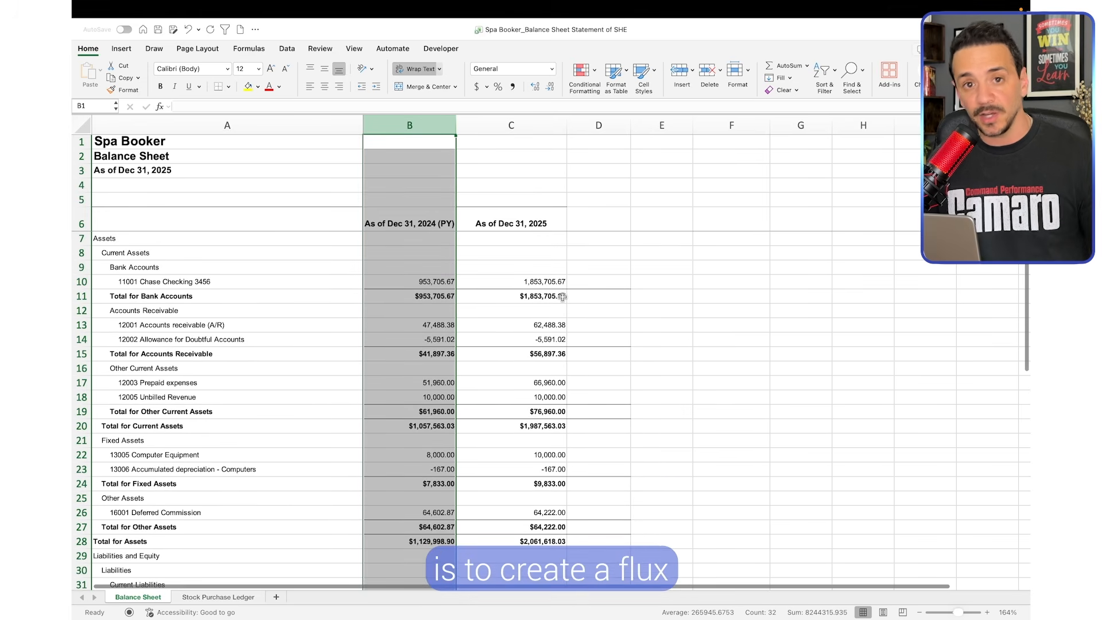
Calculate the year-over-year change in D10 as =C10-B10 and fill the formula down through row 51
left_click(608, 323)
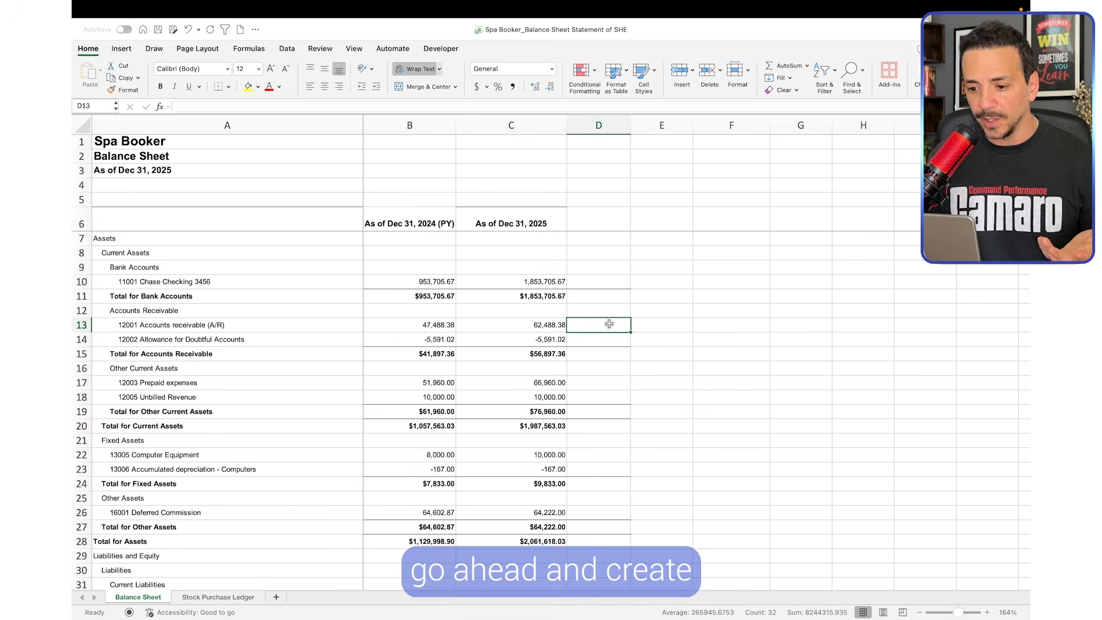
double_click(603, 280)
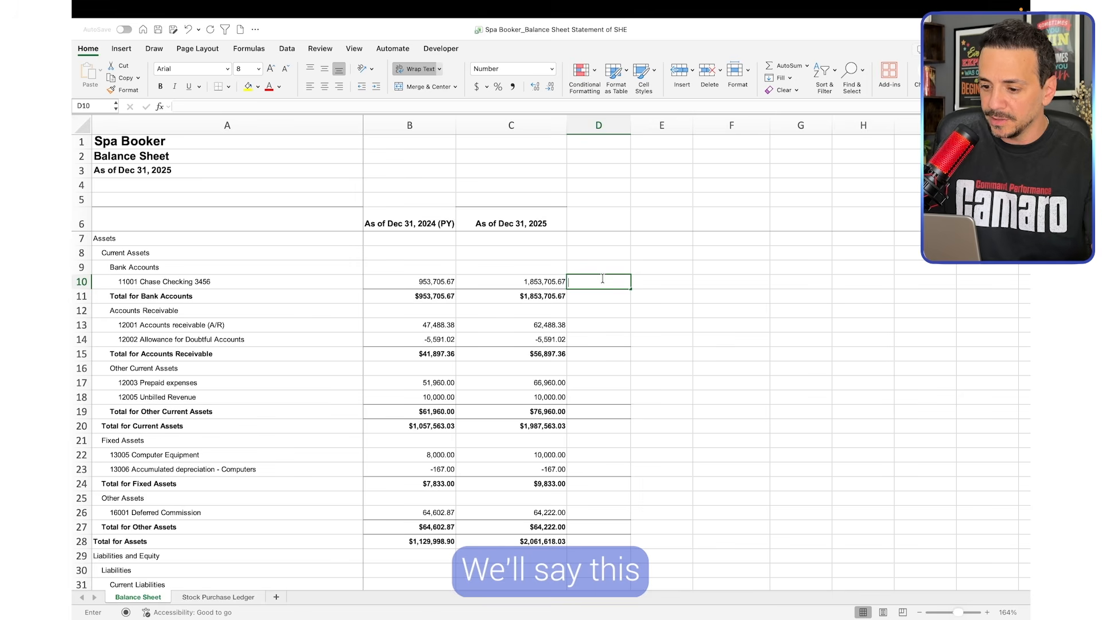
left_click(541, 281)
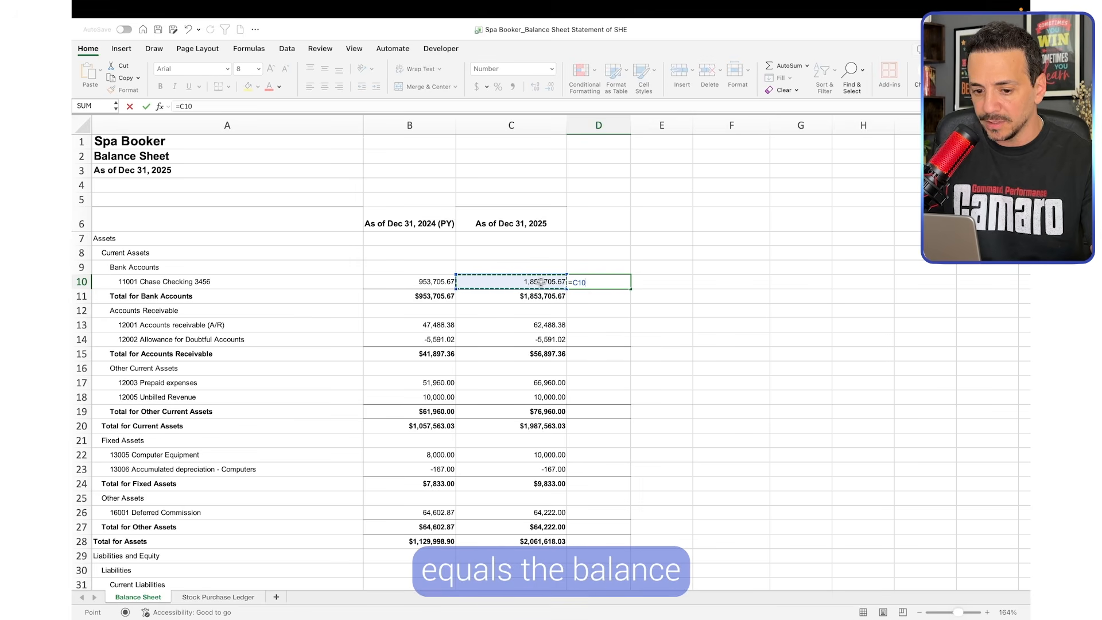
type("-")
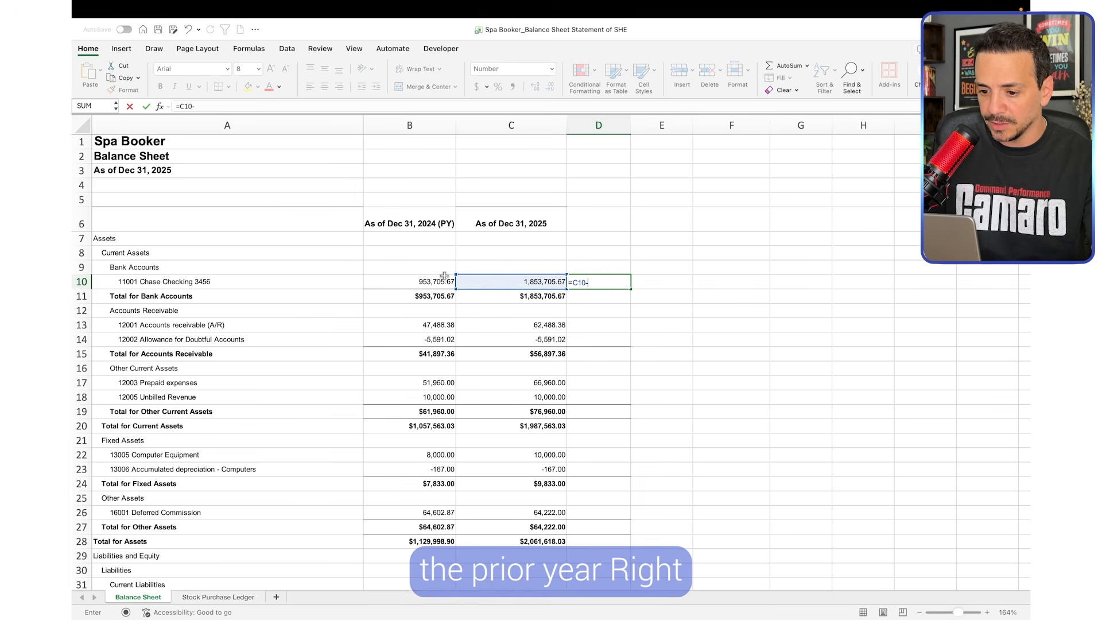
left_click(442, 281)
key("Return")
left_click(614, 282)
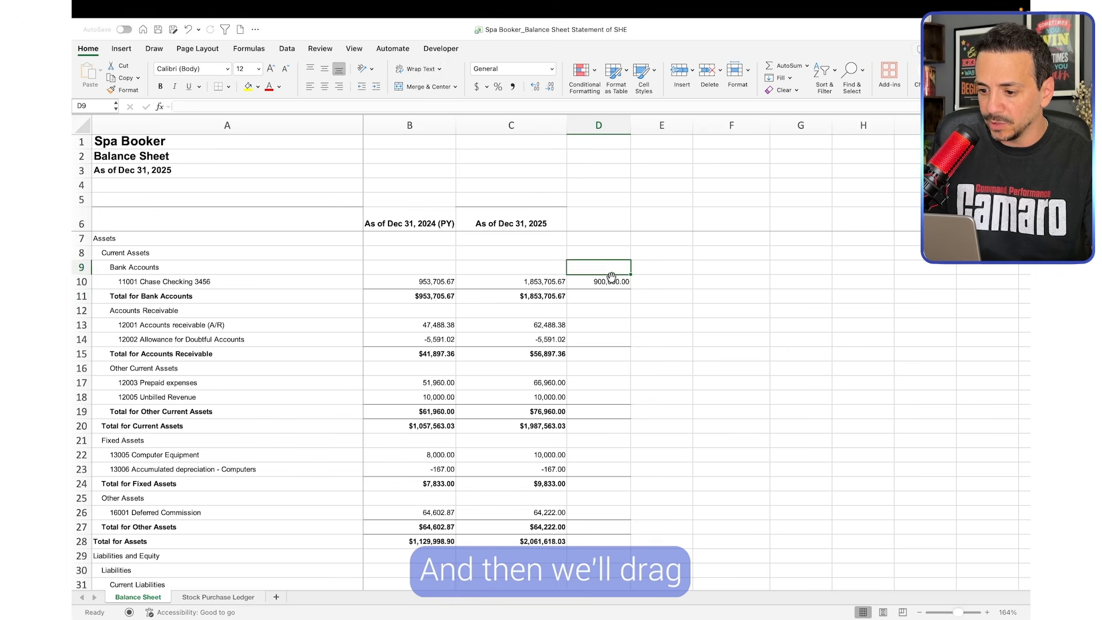
left_click_drag(629, 289, 600, 557)
Copy the formatting of the Dec 31, 2025 column C onto the change column D
left_click(515, 126)
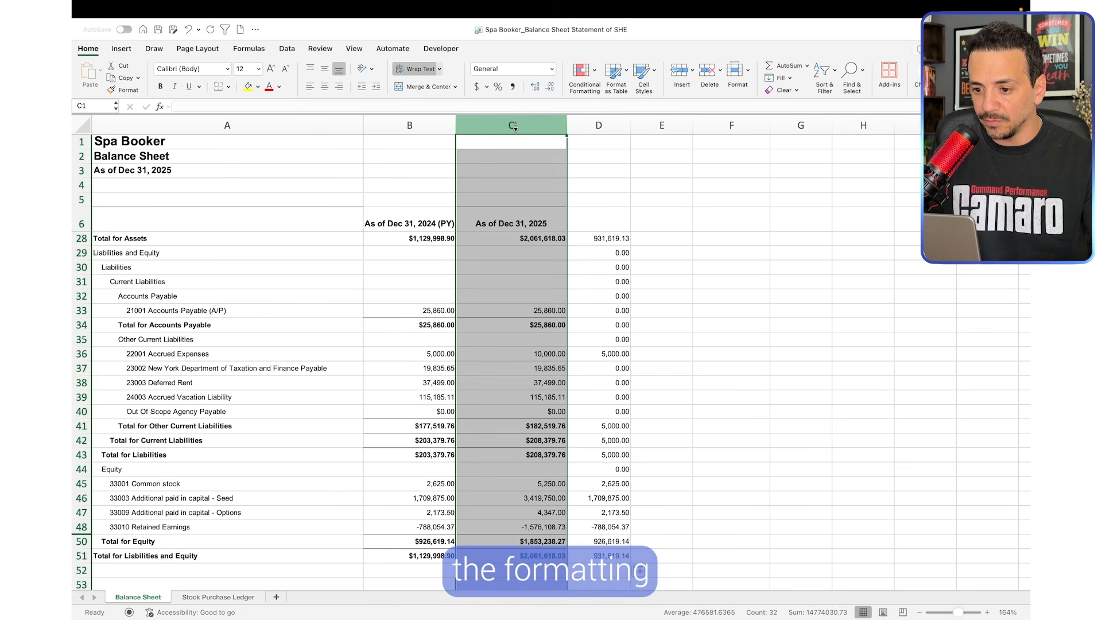
left_click(124, 89)
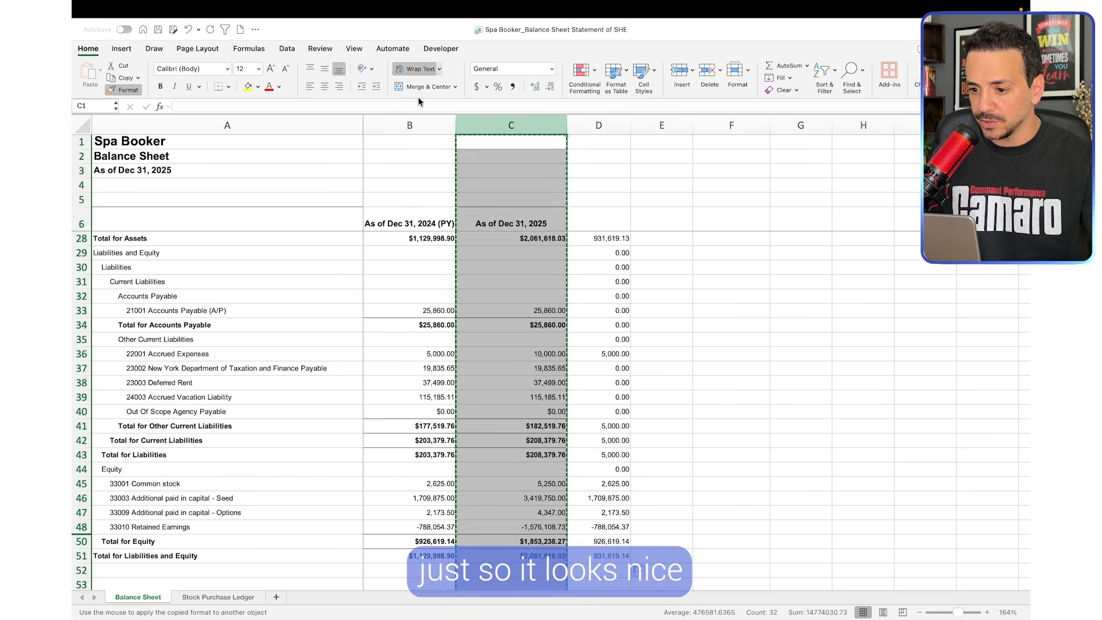
left_click(599, 126)
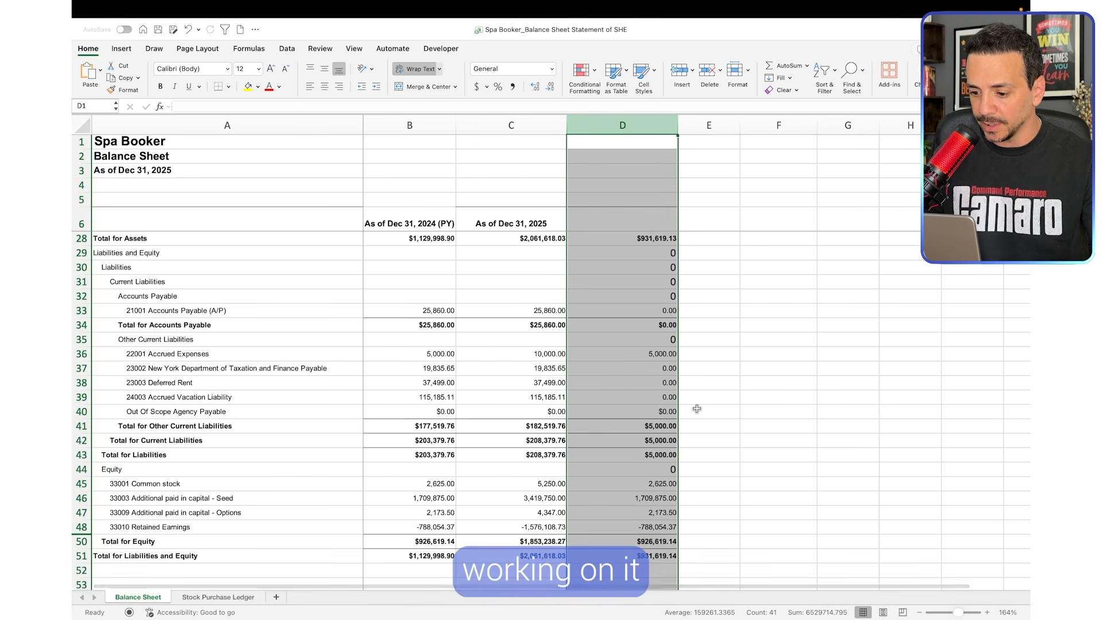
Highlight the changes of the four equity accounts in D45:D48, common stock through retained earnings, in yellow
scroll(701, 450, "down", 5)
left_click(511, 390)
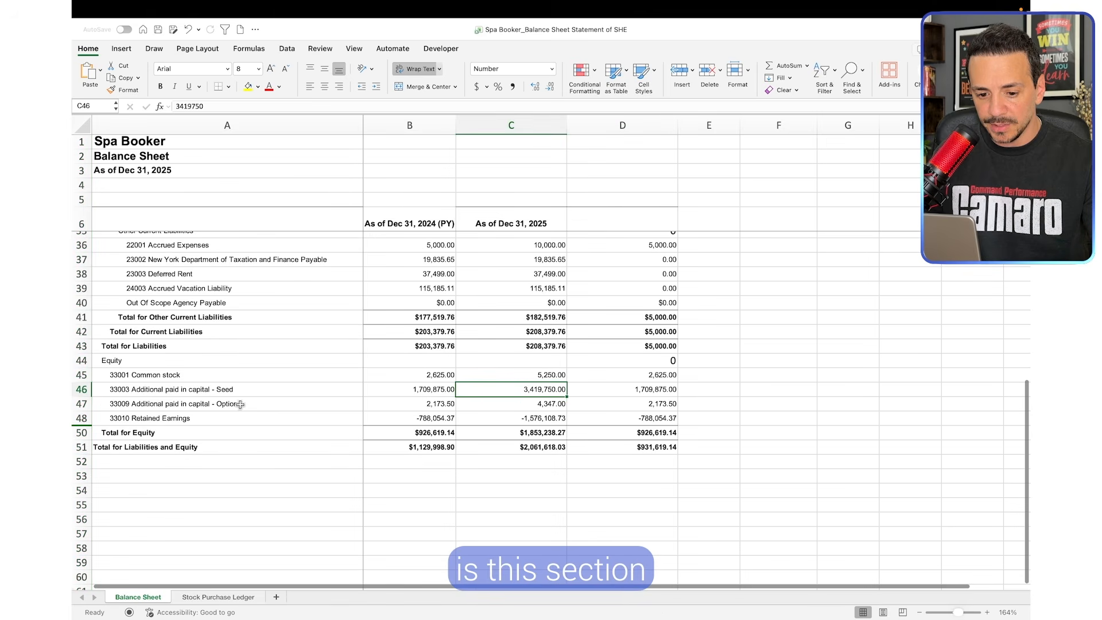
left_click(173, 360)
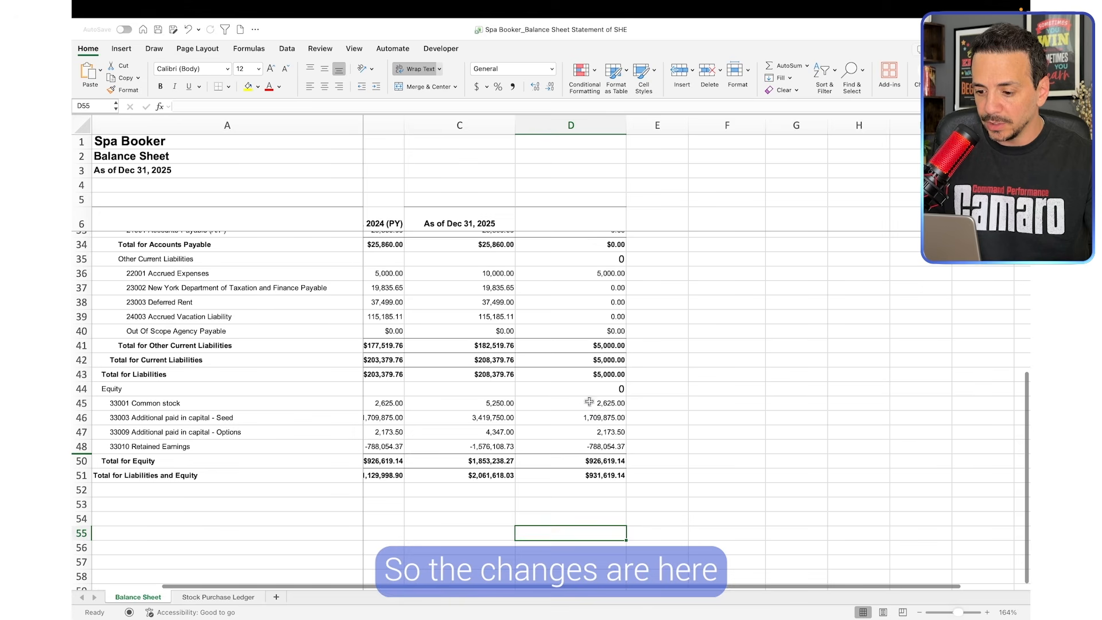
left_click_drag(589, 402, 591, 447)
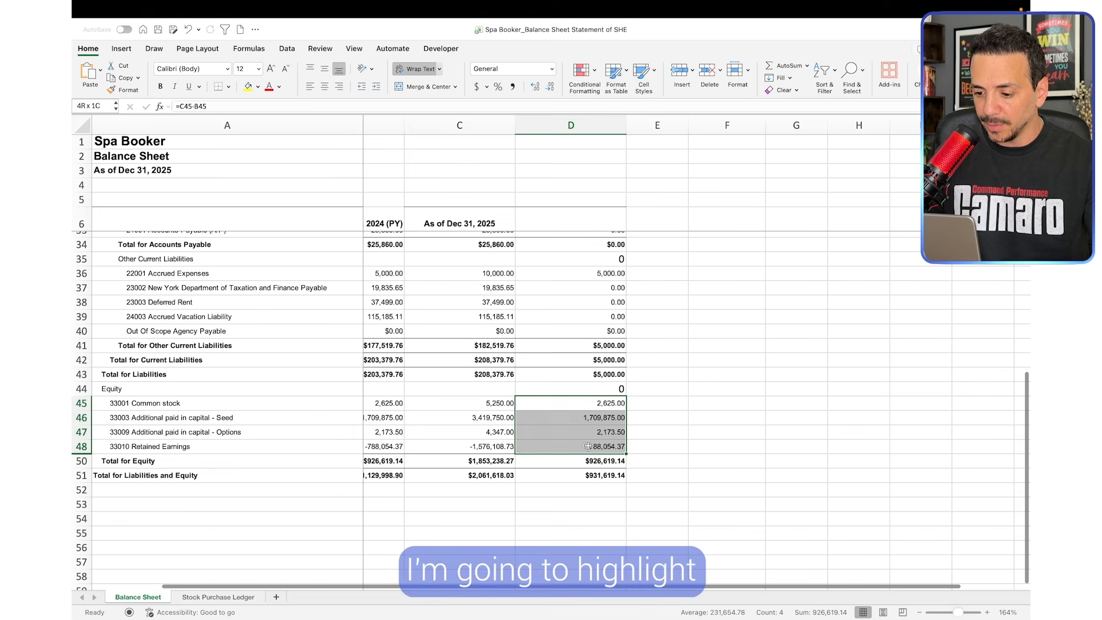
left_click(248, 86)
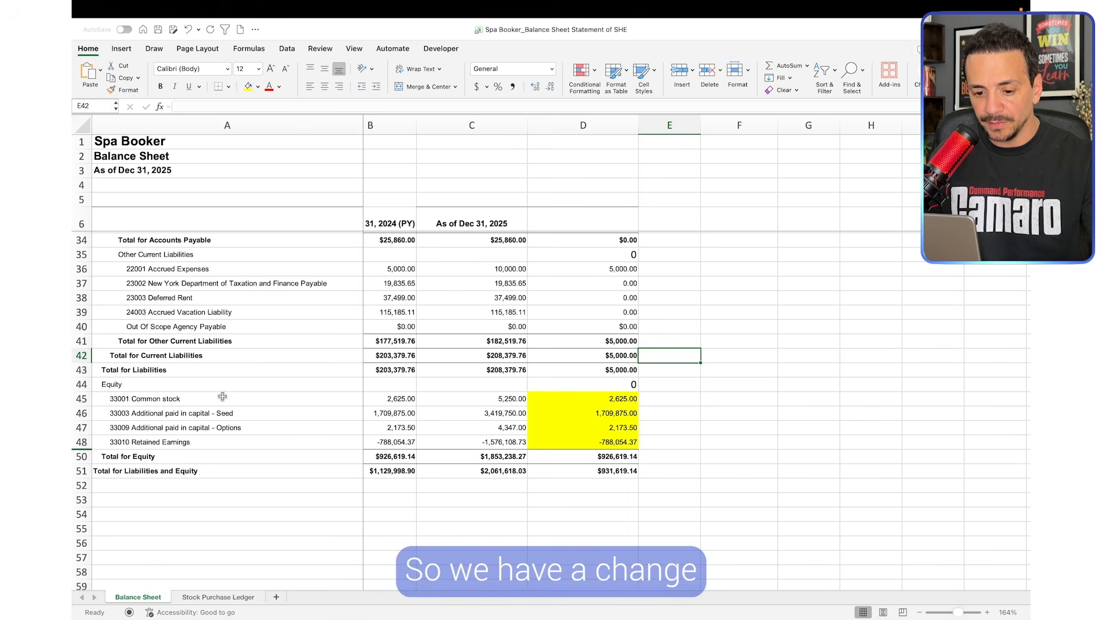
Examine the highlighted changes in common stock, additional paid in capital and retained earnings
left_click(610, 399)
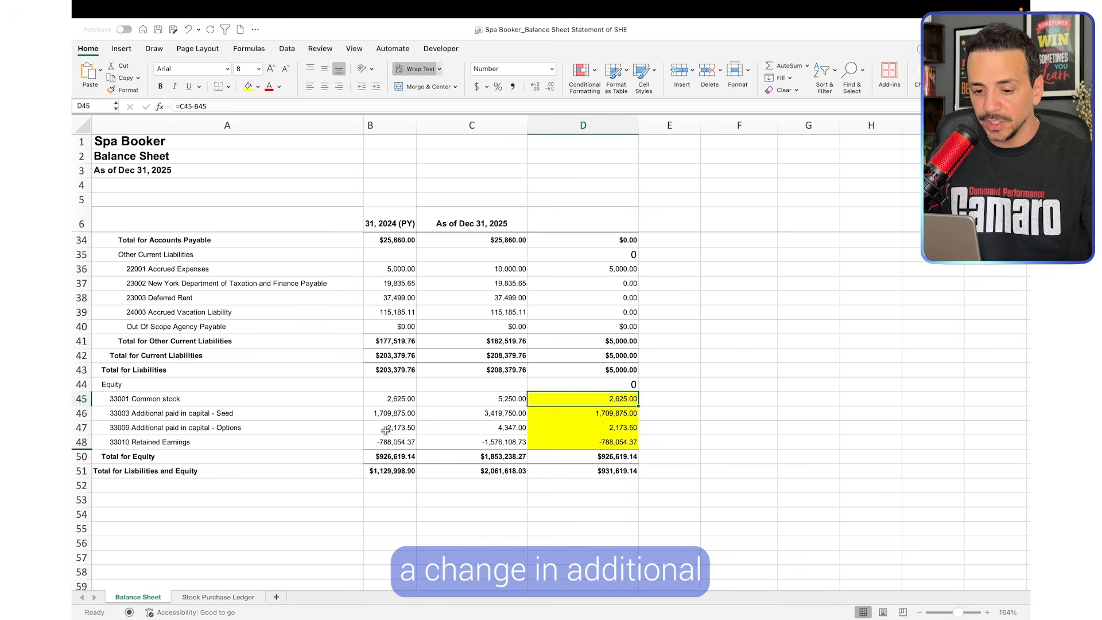
left_click(243, 419)
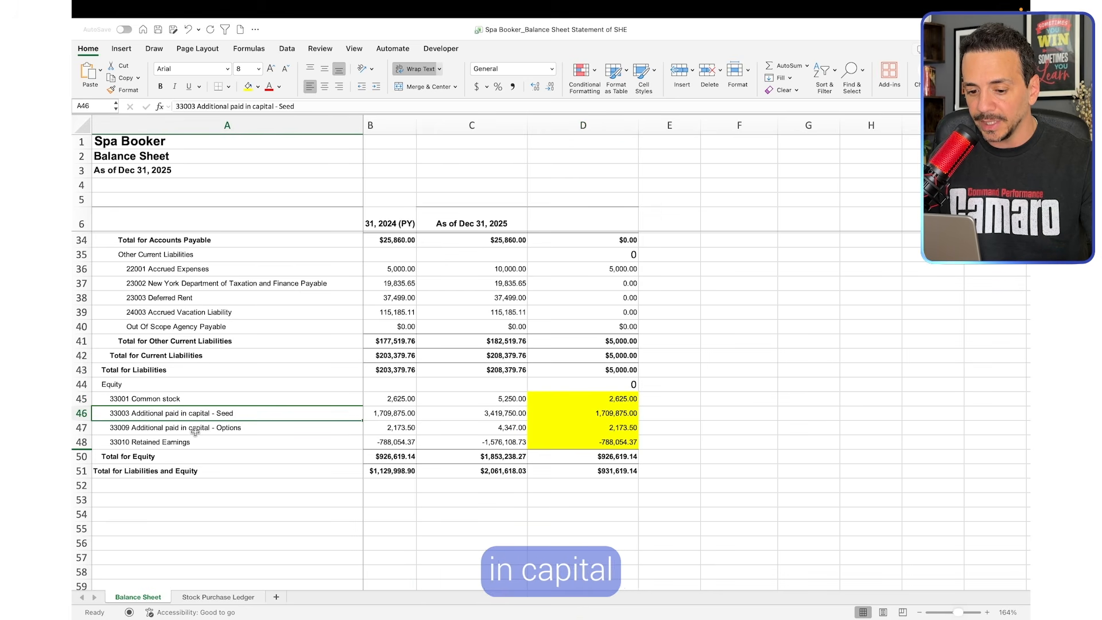
left_click(167, 444)
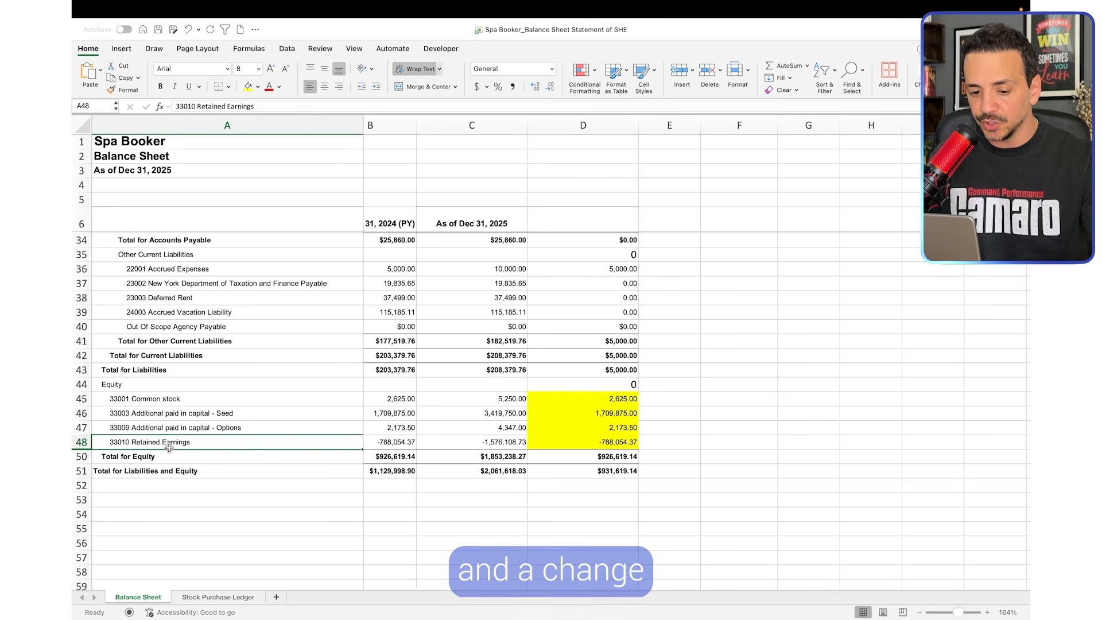
left_click(82, 442)
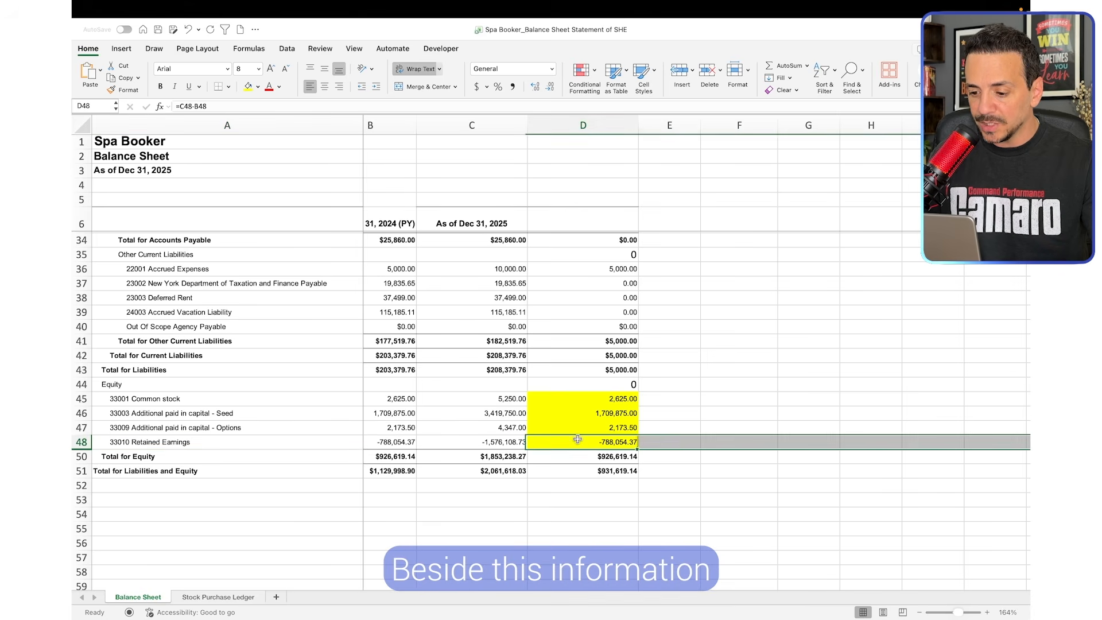
left_click(686, 432)
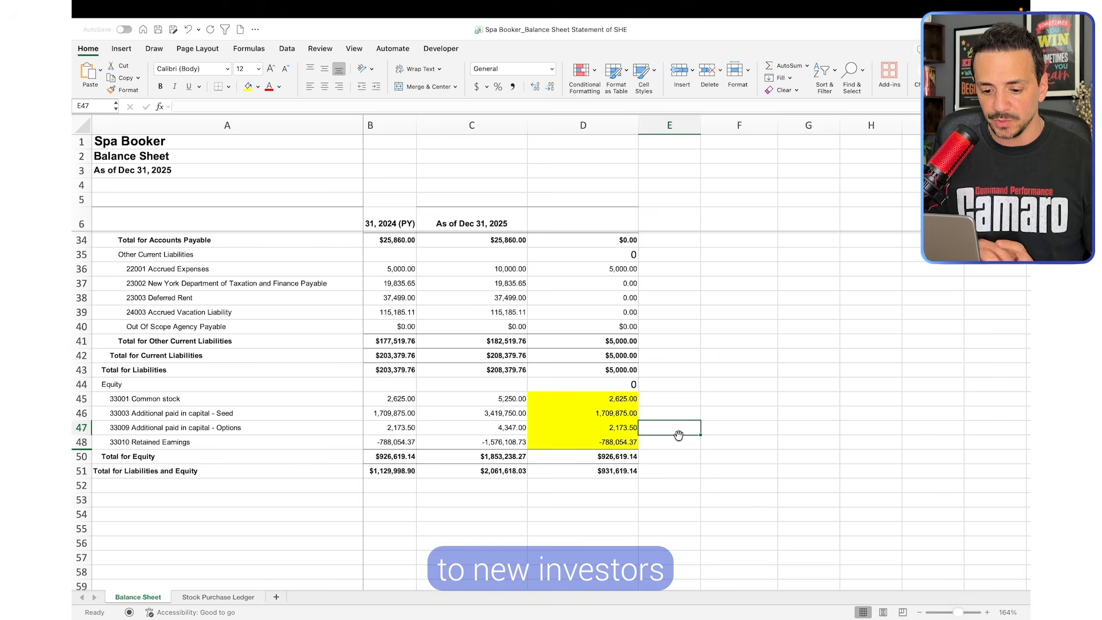
Review the Stock Purchase Ledger sheet for the 2025 investors, their share counts and the price paid per share
left_click(225, 597)
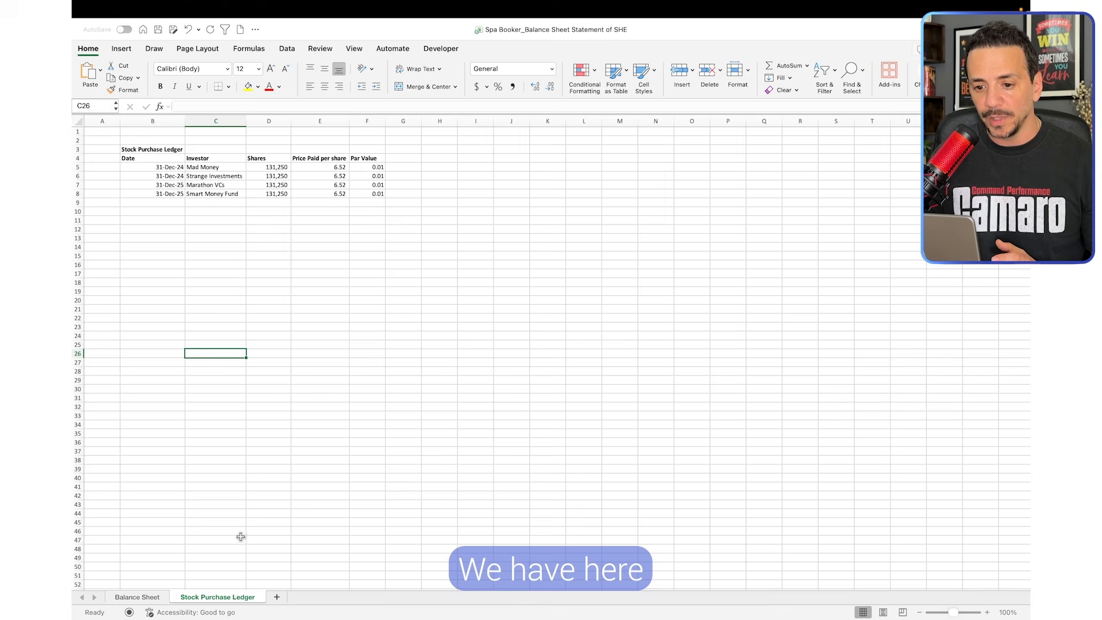
scroll(281, 311, "up", 3)
scroll(307, 303, "up", 2)
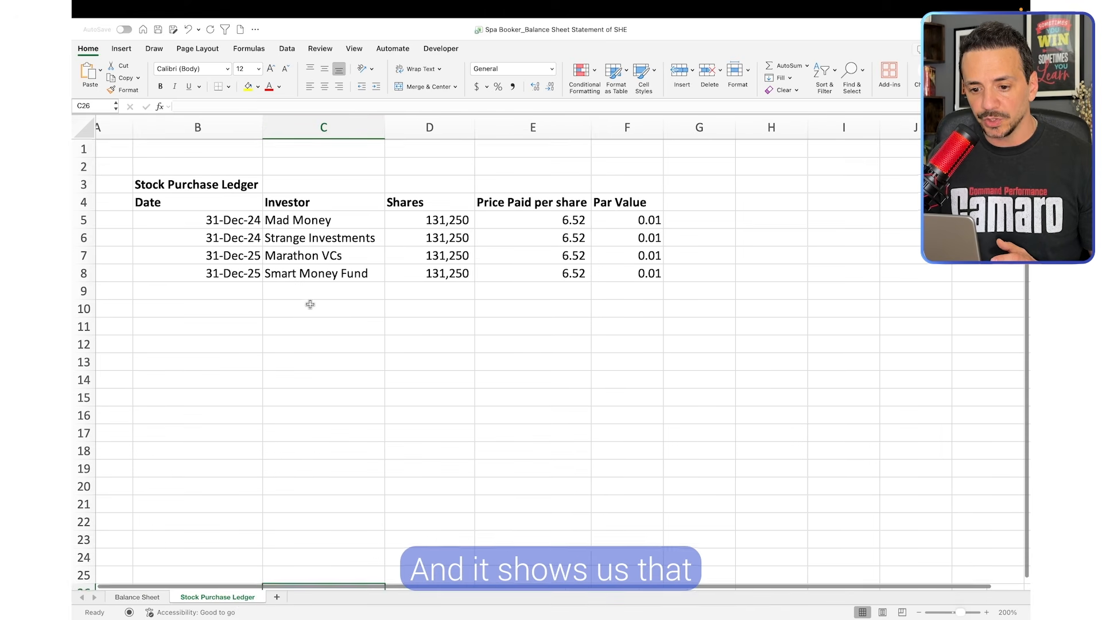
left_click(334, 256)
left_click(296, 284)
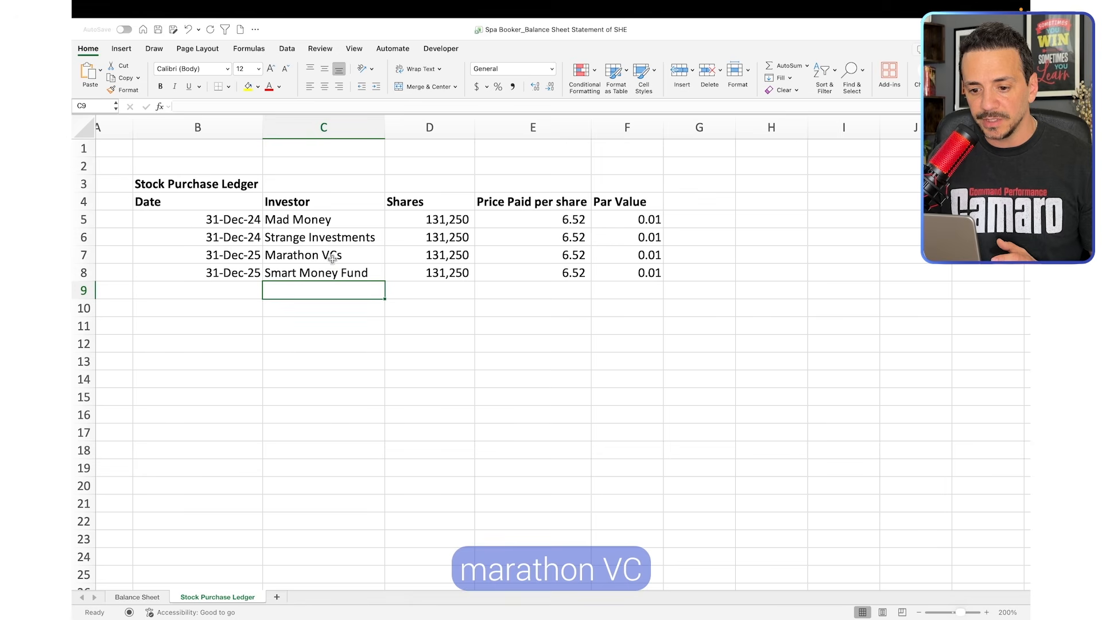
left_click(310, 276)
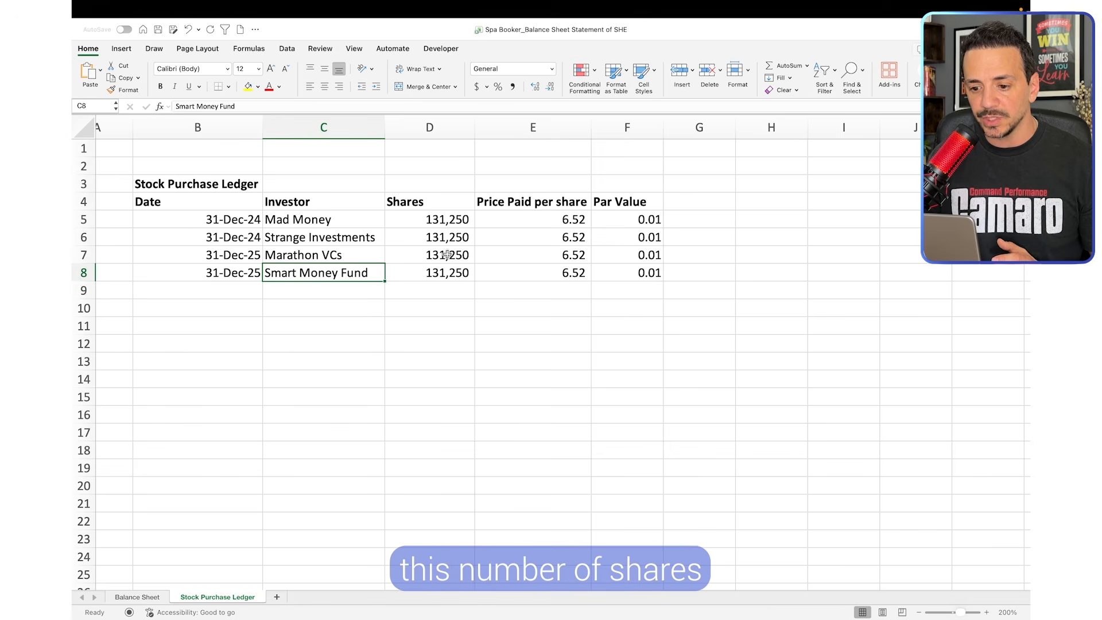
left_click_drag(447, 255, 445, 273)
left_click(442, 303)
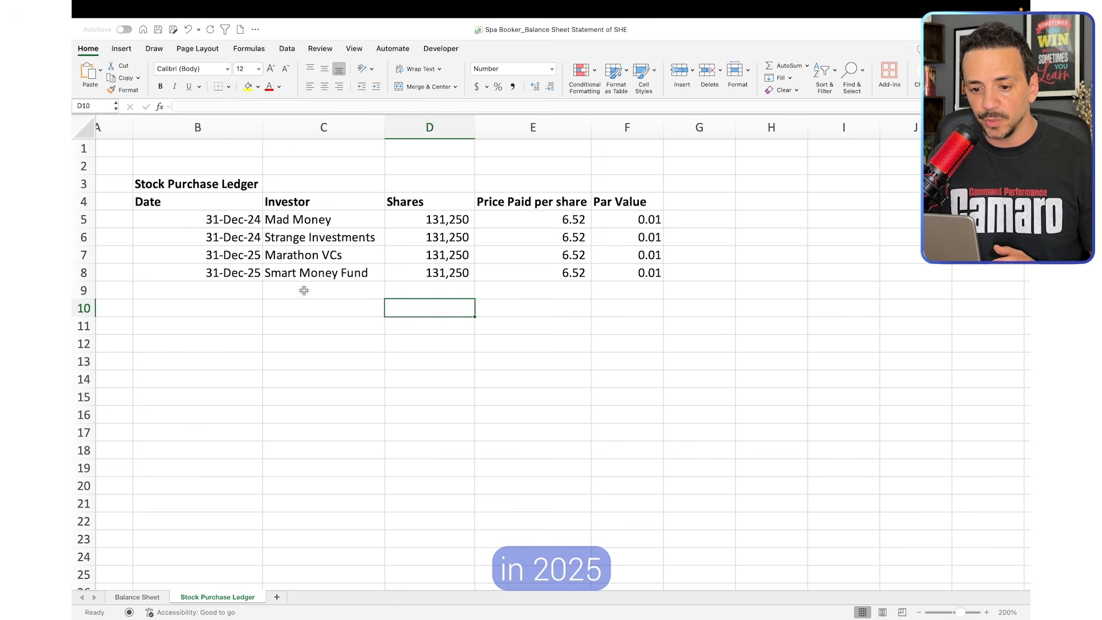
left_click(580, 275)
left_click(459, 291)
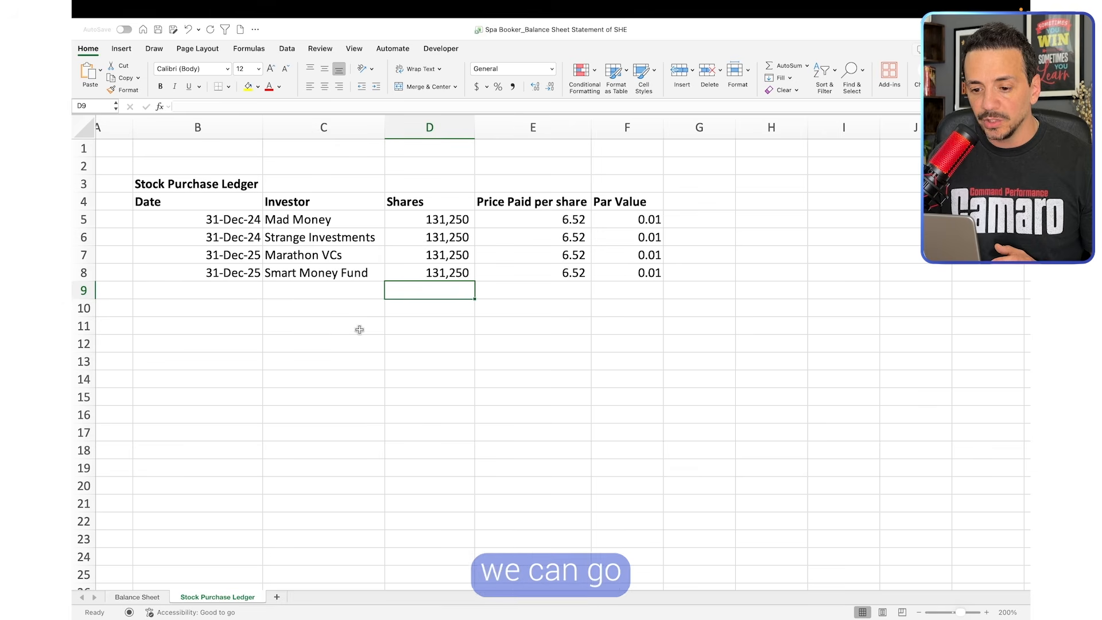
left_click_drag(360, 328, 342, 339)
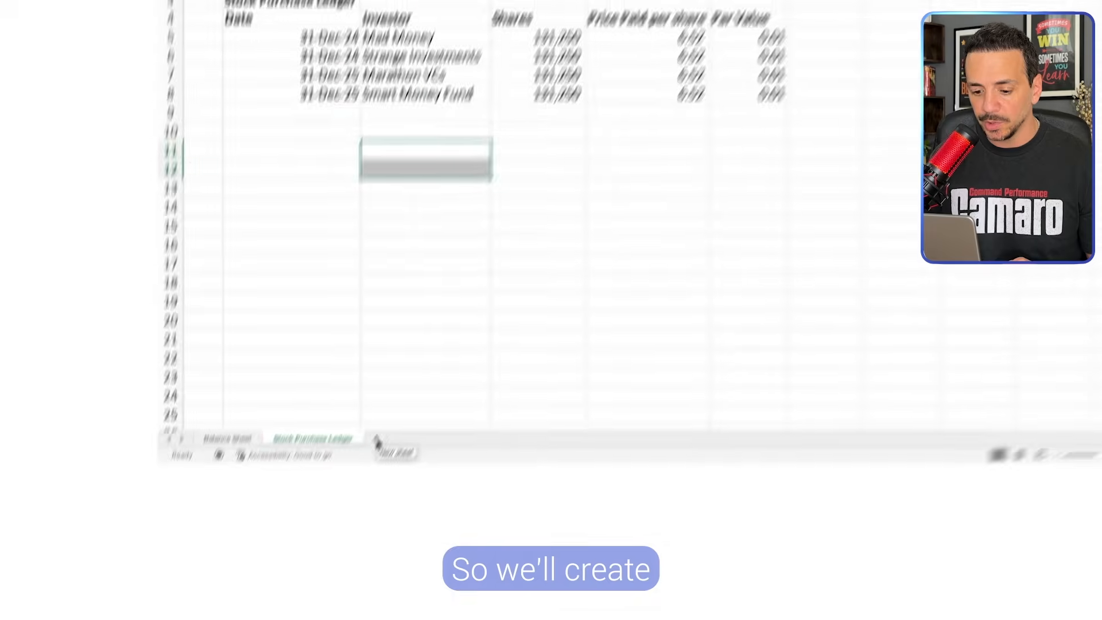
Add a new sheet after the Stock Purchase Ledger and name it Statement of SHE
left_click(277, 597)
double_click(296, 598)
type("Statement")
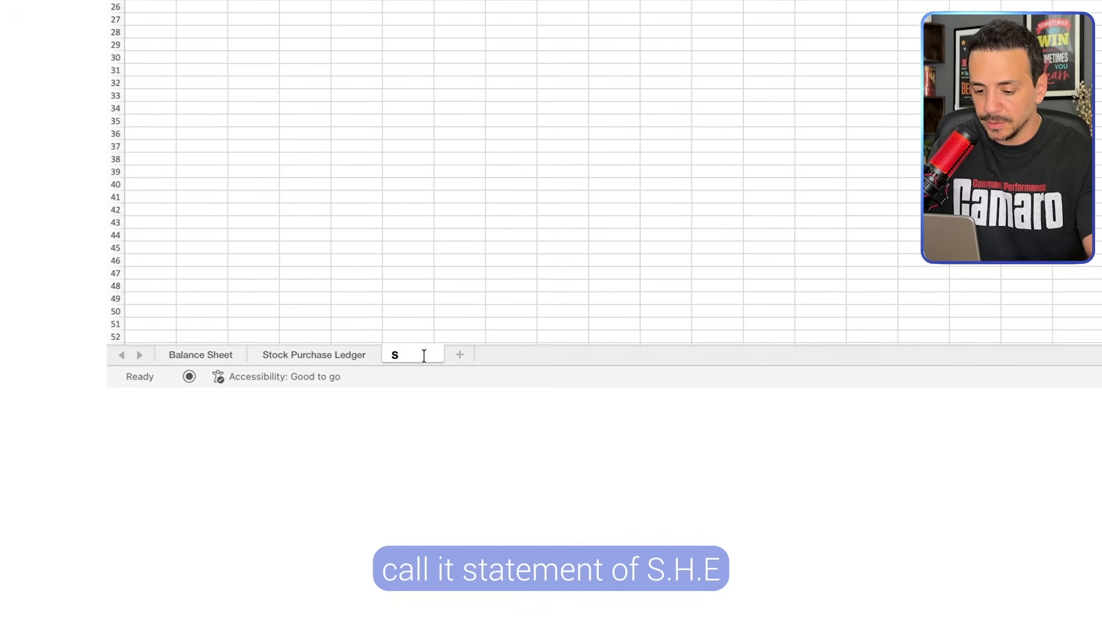
key("BackSpace")
key("BackSpace")
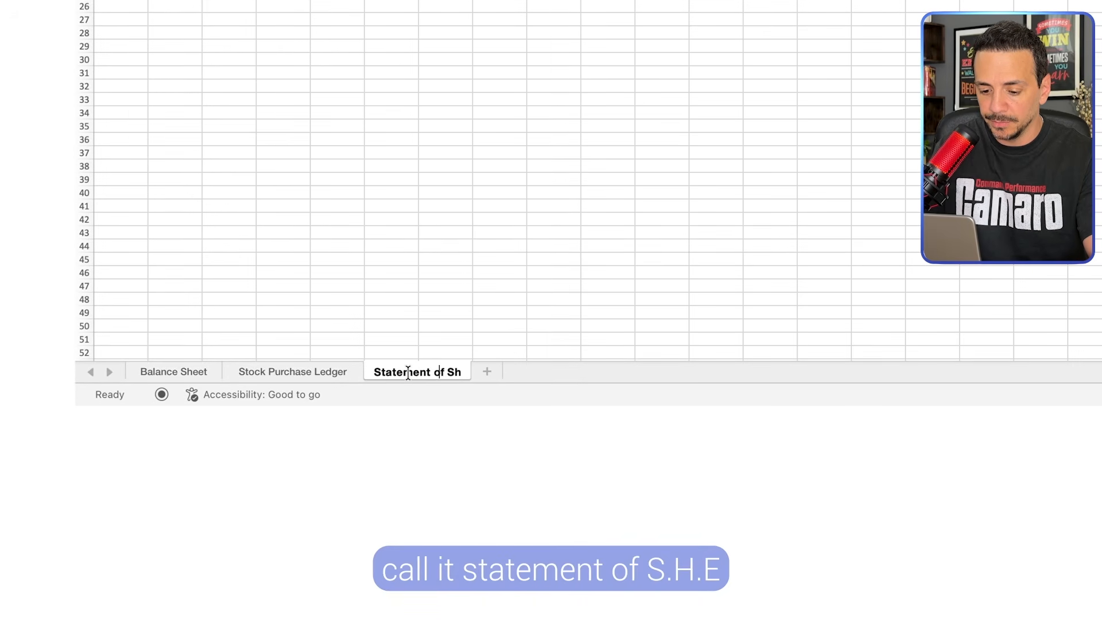
left_click(511, 322)
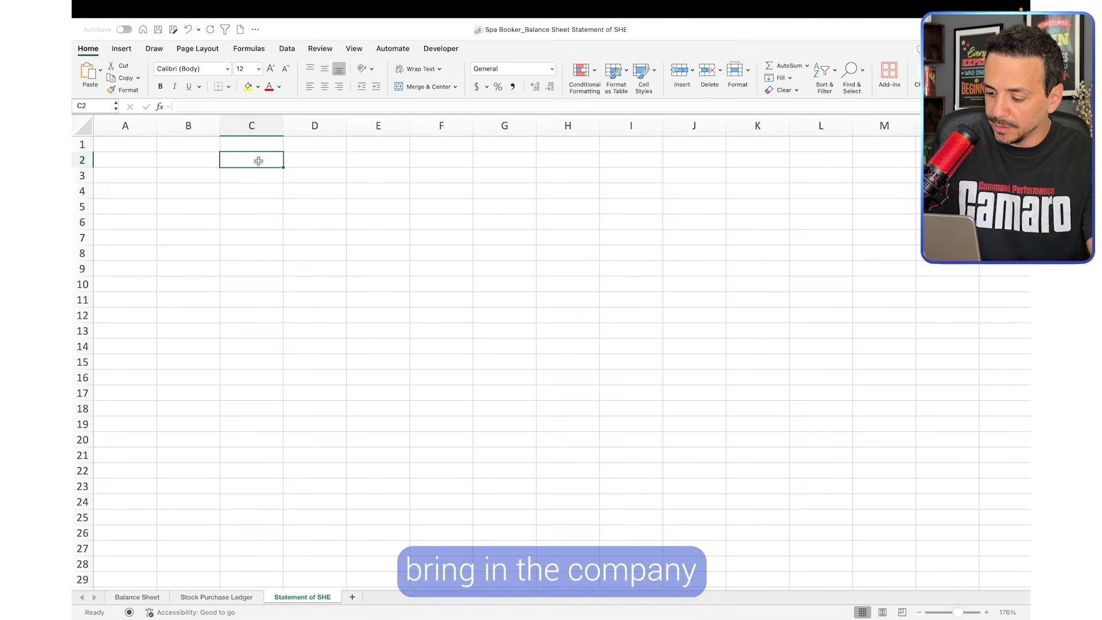
Link cell C2 of the new sheet to the company name in A1 of the Balance Sheet
type("=")
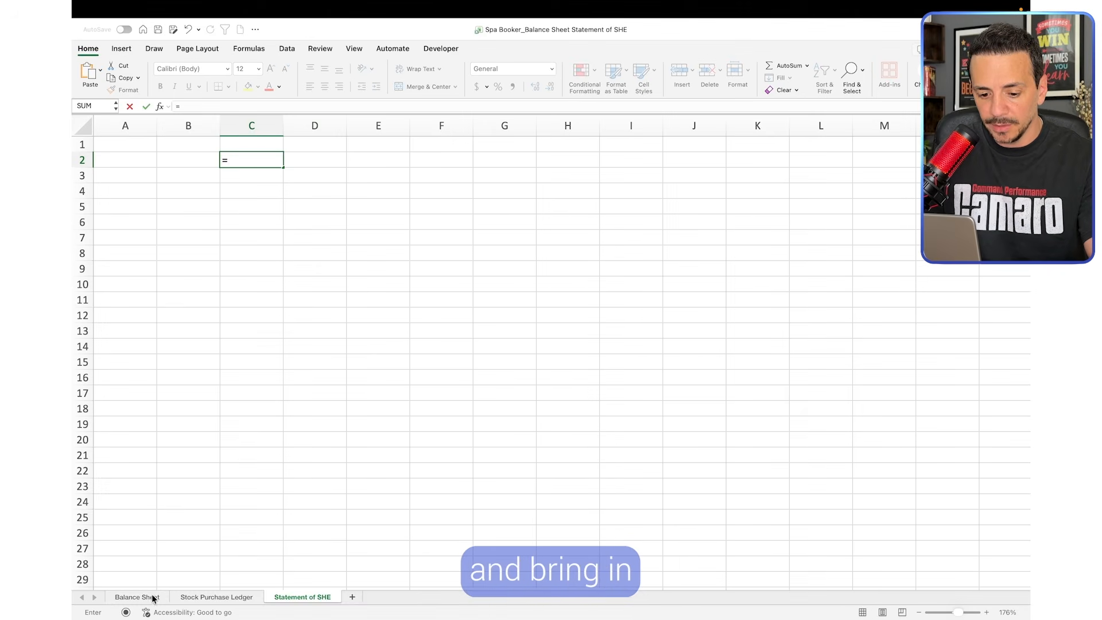
left_click(137, 598)
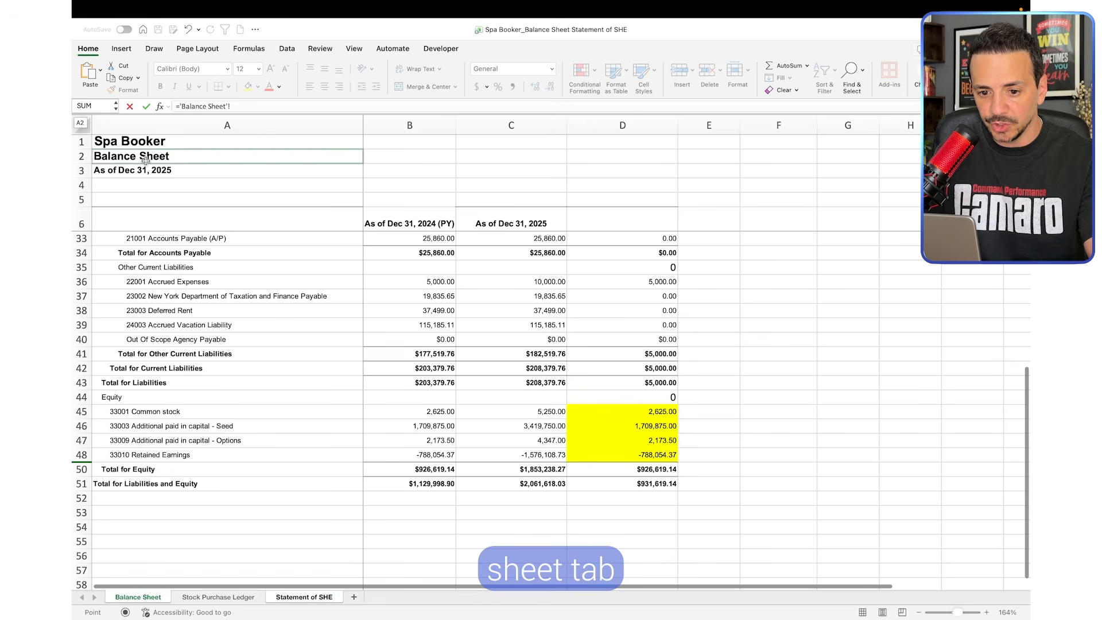
left_click(147, 143)
key("Return")
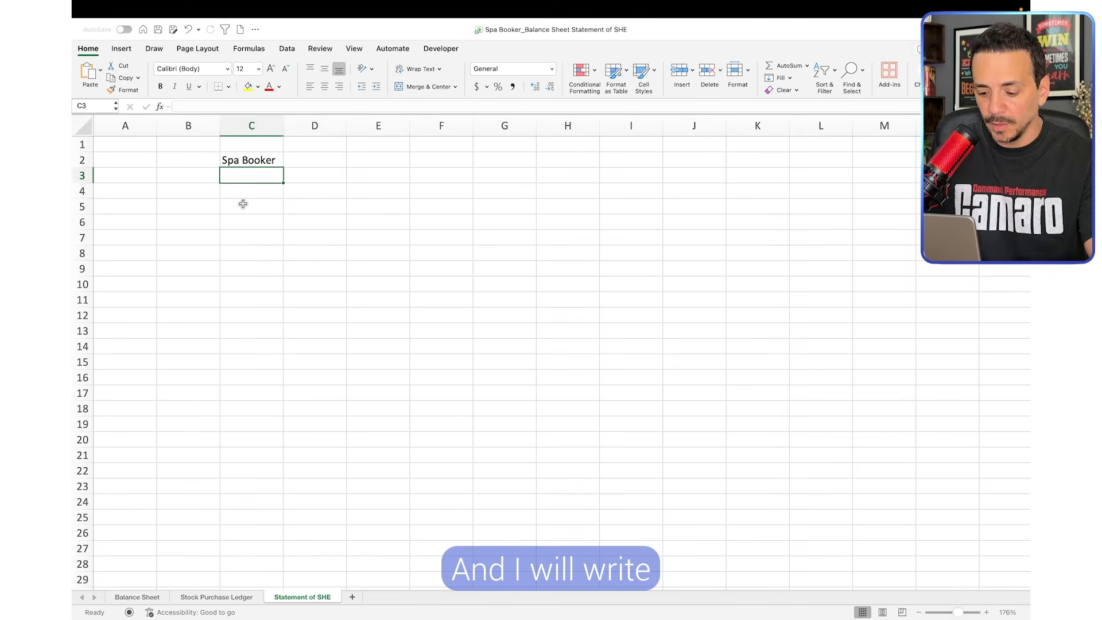
Enter the title "Statement of Shareholder Equity" in C3, below the company name
type("Statem")
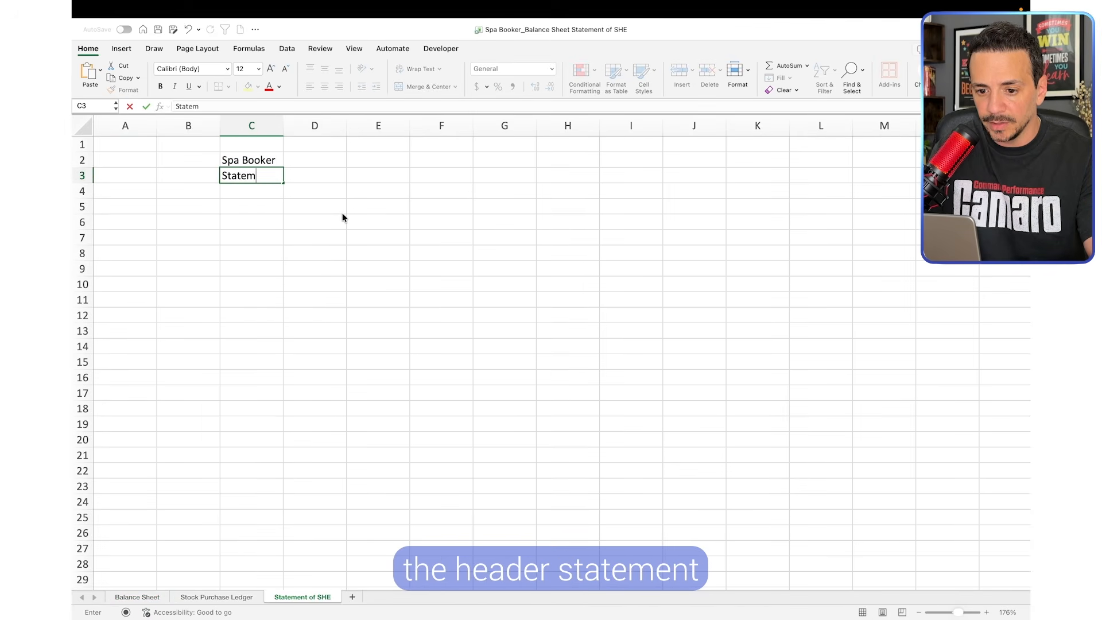
type("ent of Sharehol")
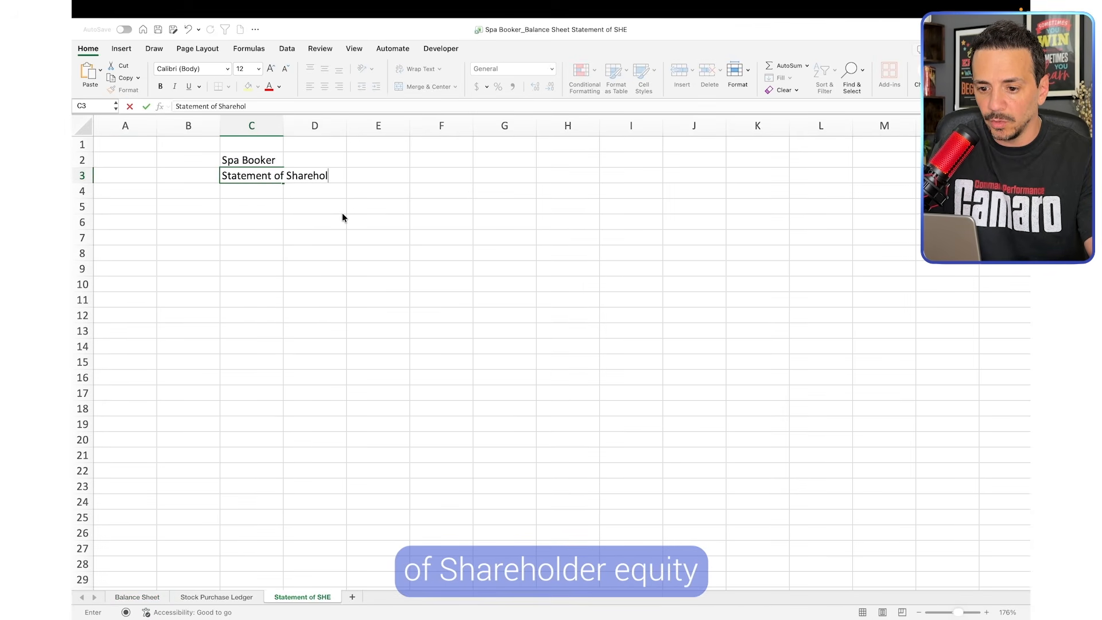
type("der Equity")
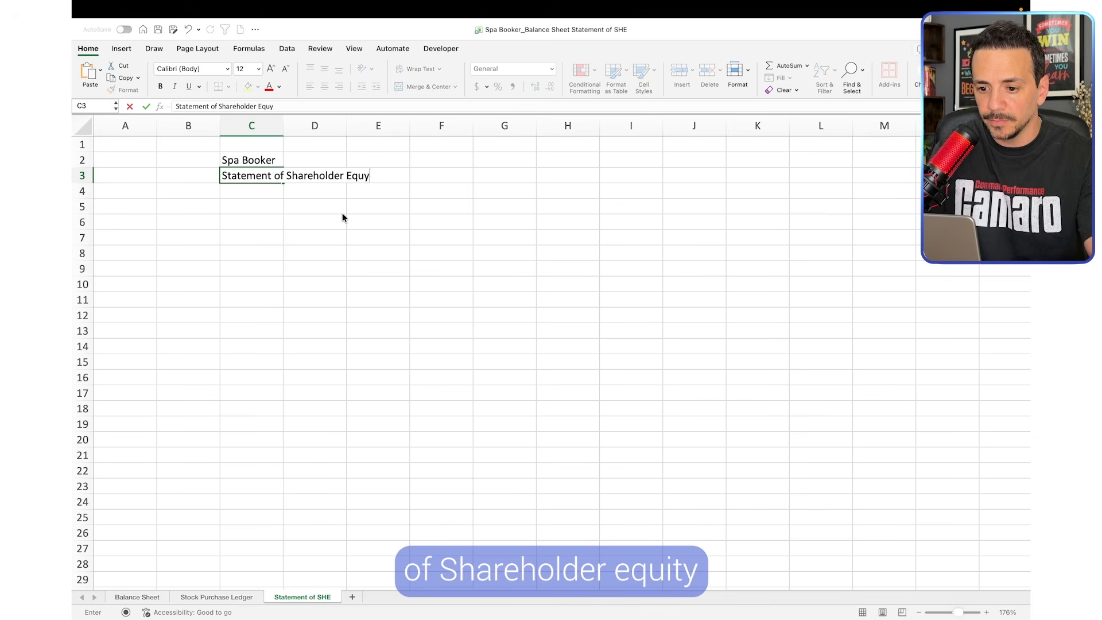
key("Return")
type("=")
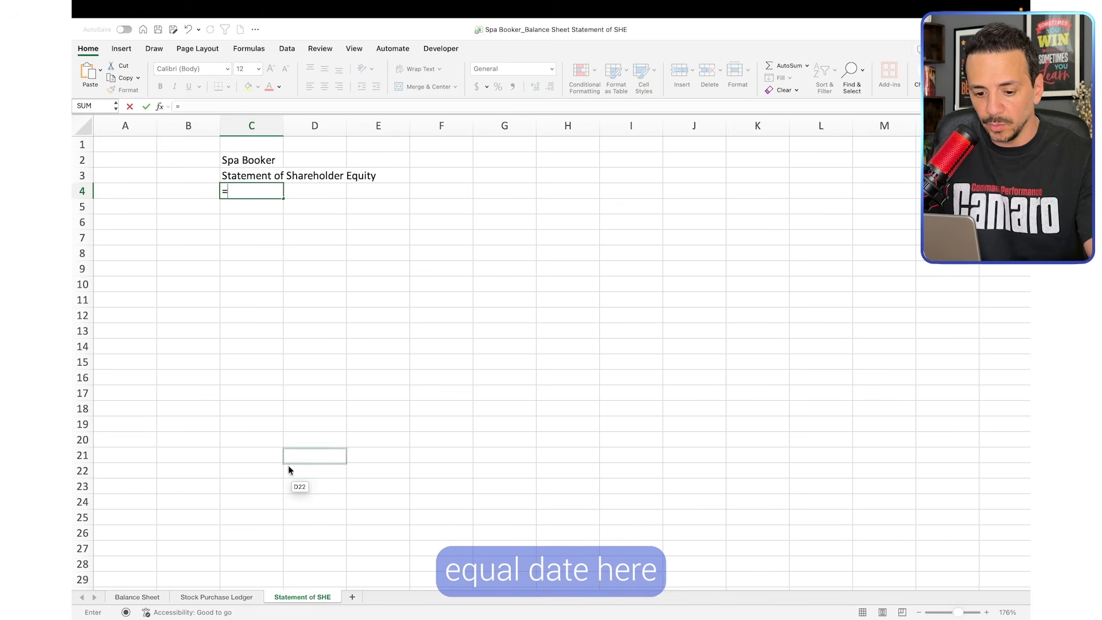
left_click(137, 597)
left_click(155, 170)
key("Return")
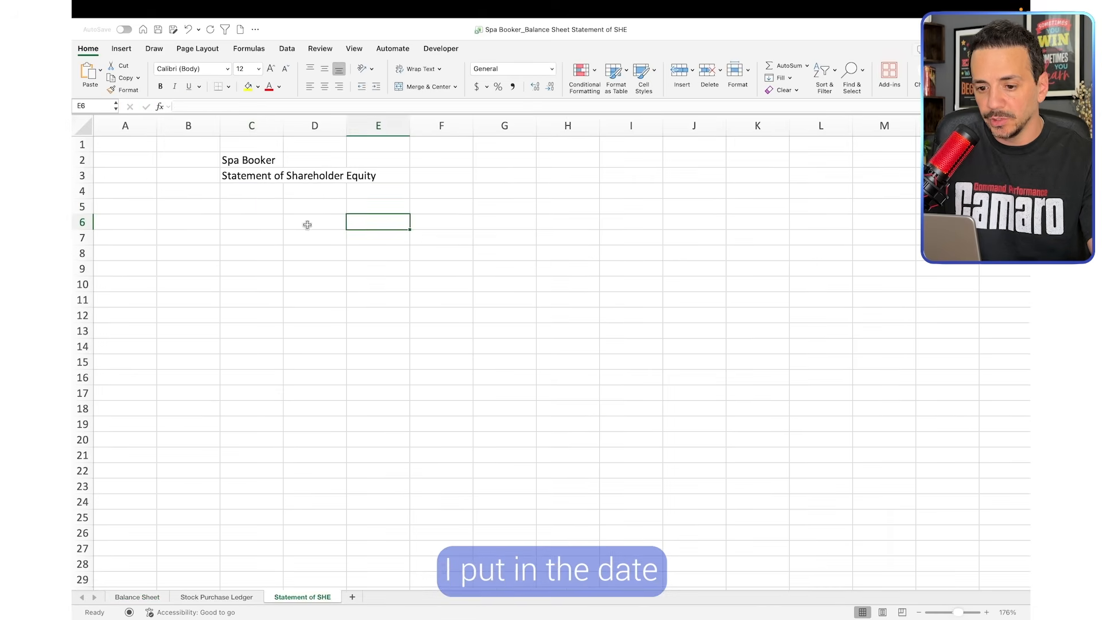
Enter the period line "For the year ended Dec 31, 2025" in C4
left_click(262, 189)
type("For the")
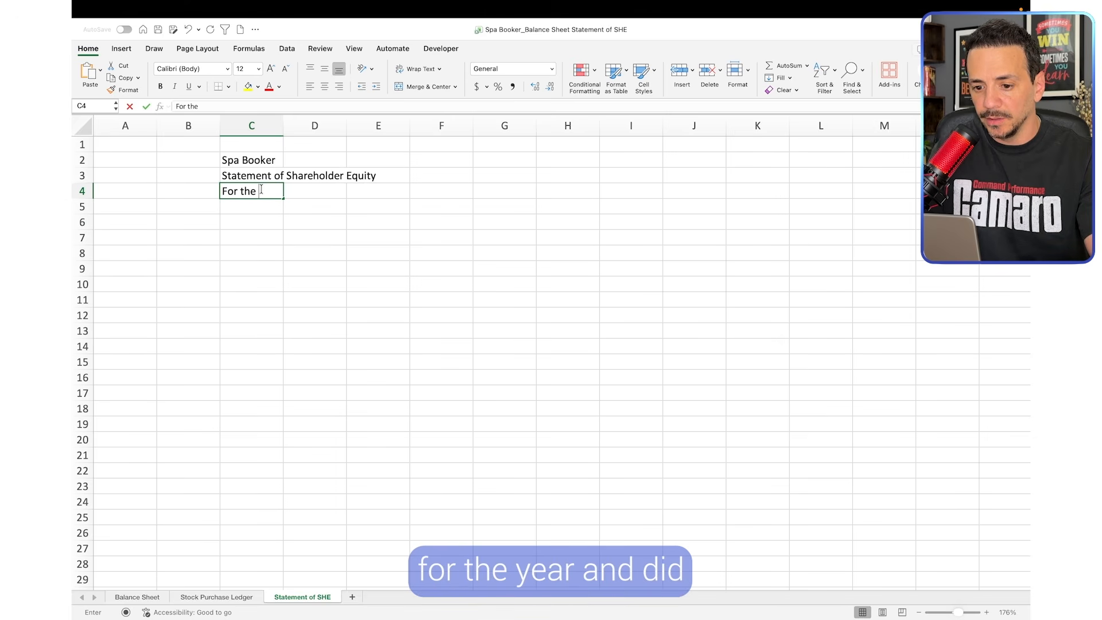
type(" year ended De")
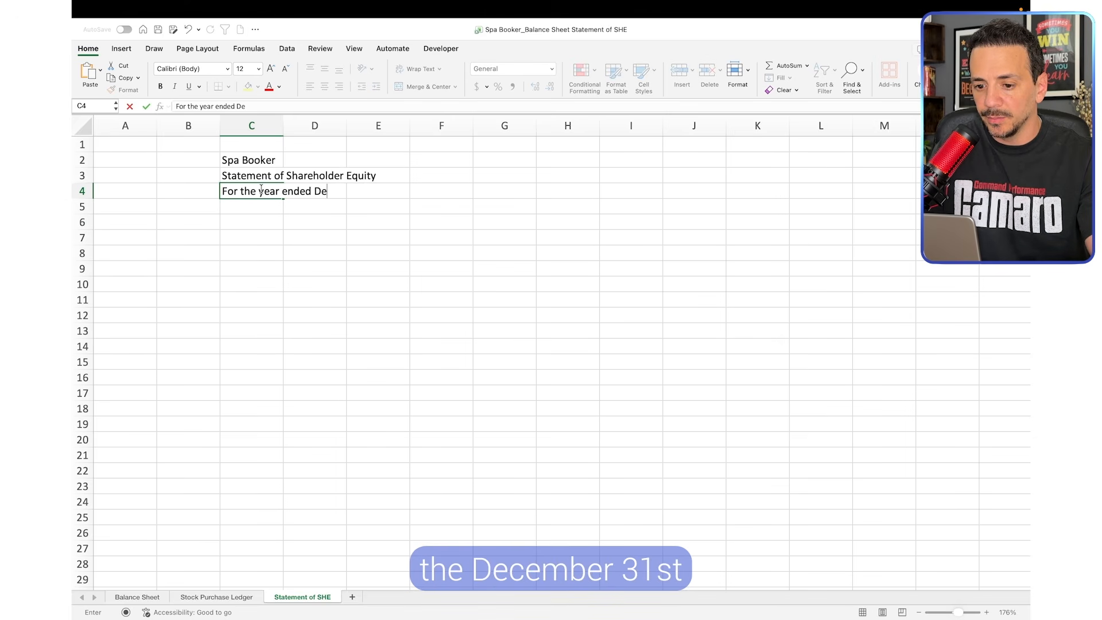
type("c 31, 2025")
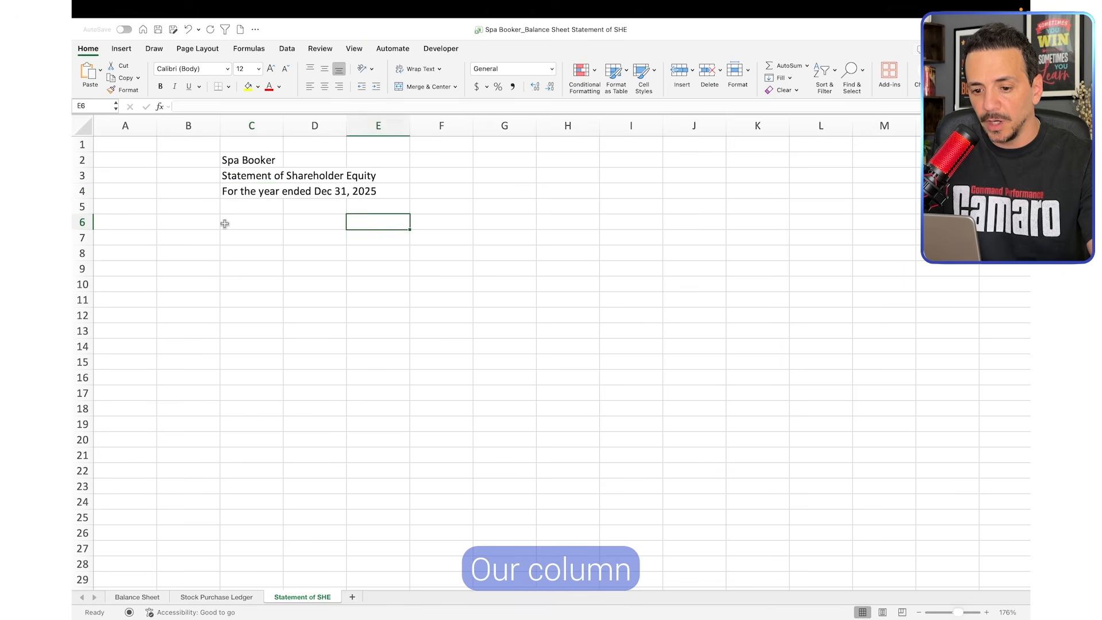
left_click(210, 224)
Review the equity accounts on the Balance Sheet, common stock through retained earnings, to decide the statement's column headers
left_click(249, 222)
left_click(323, 222)
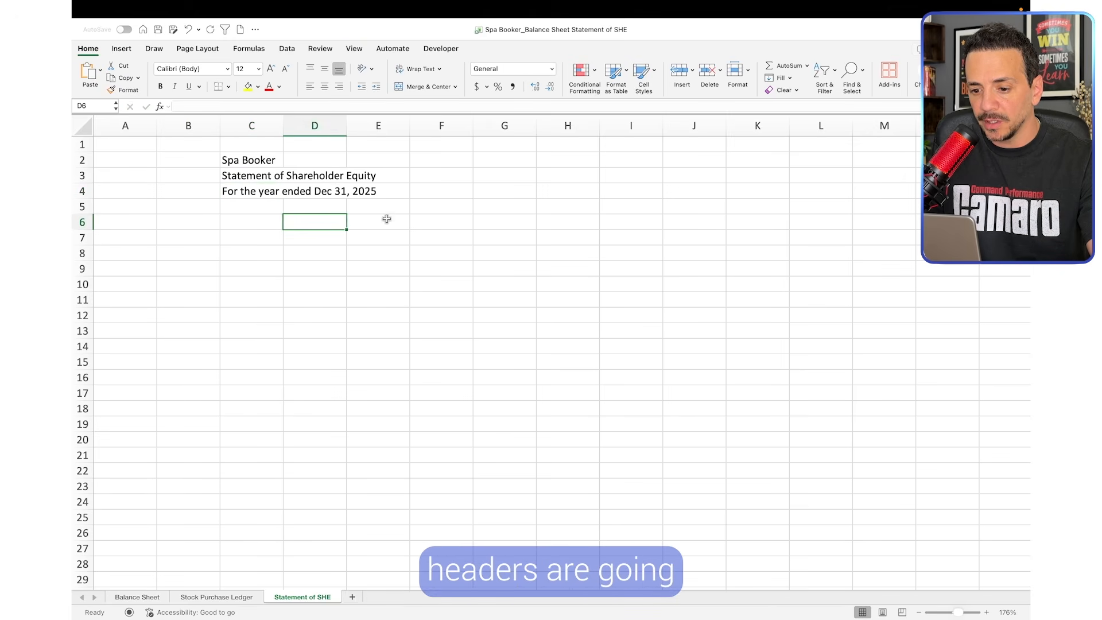
left_click(387, 219)
left_click(429, 221)
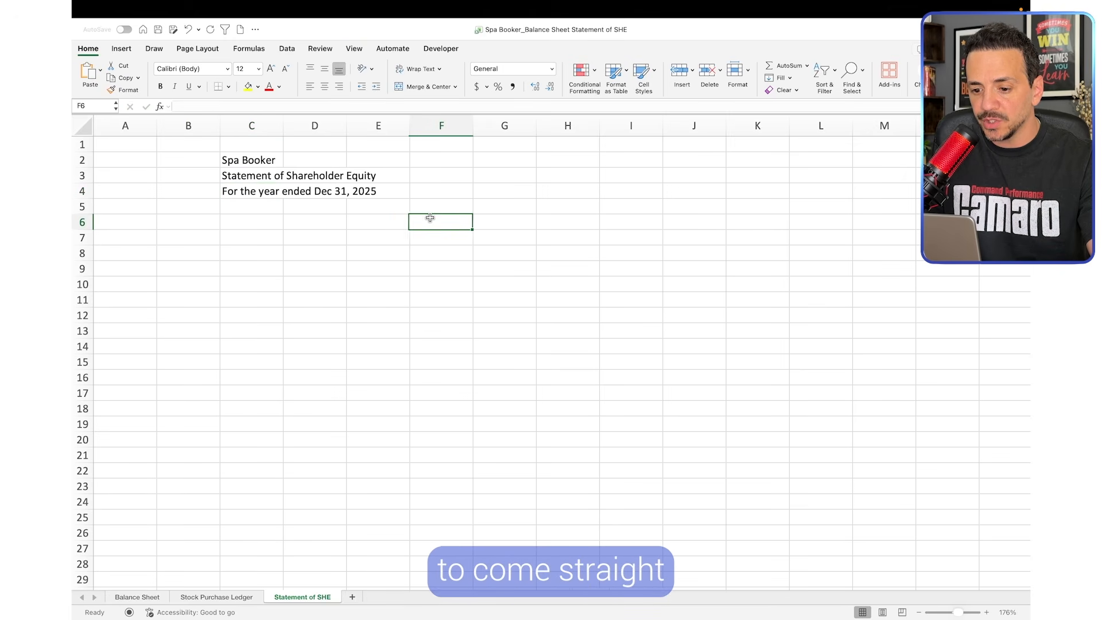
left_click(146, 599)
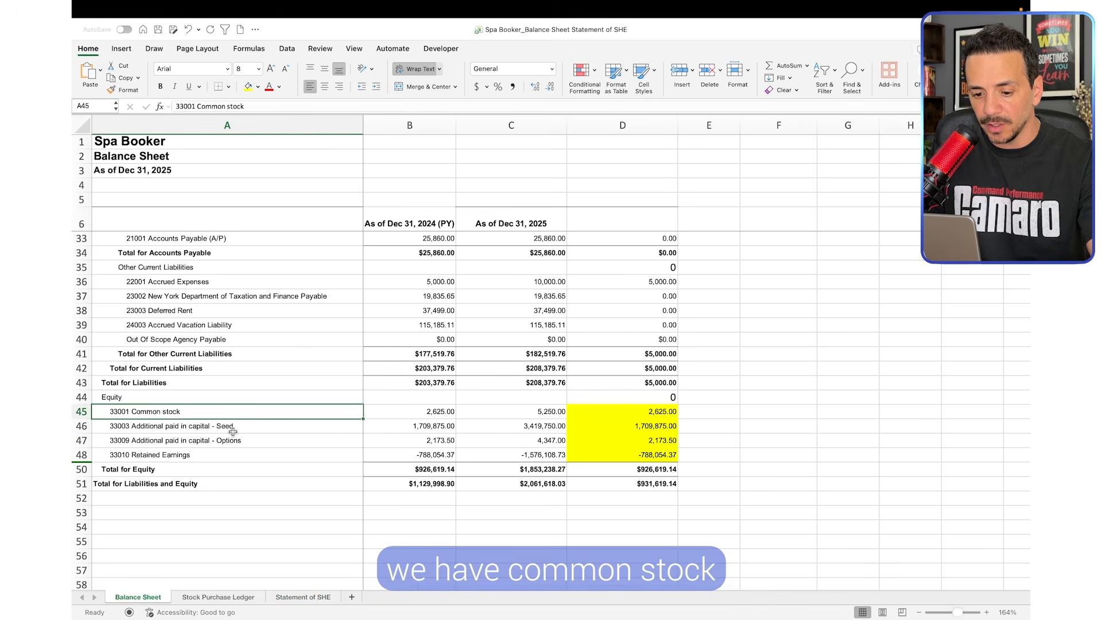
left_click(233, 431)
left_click(249, 440)
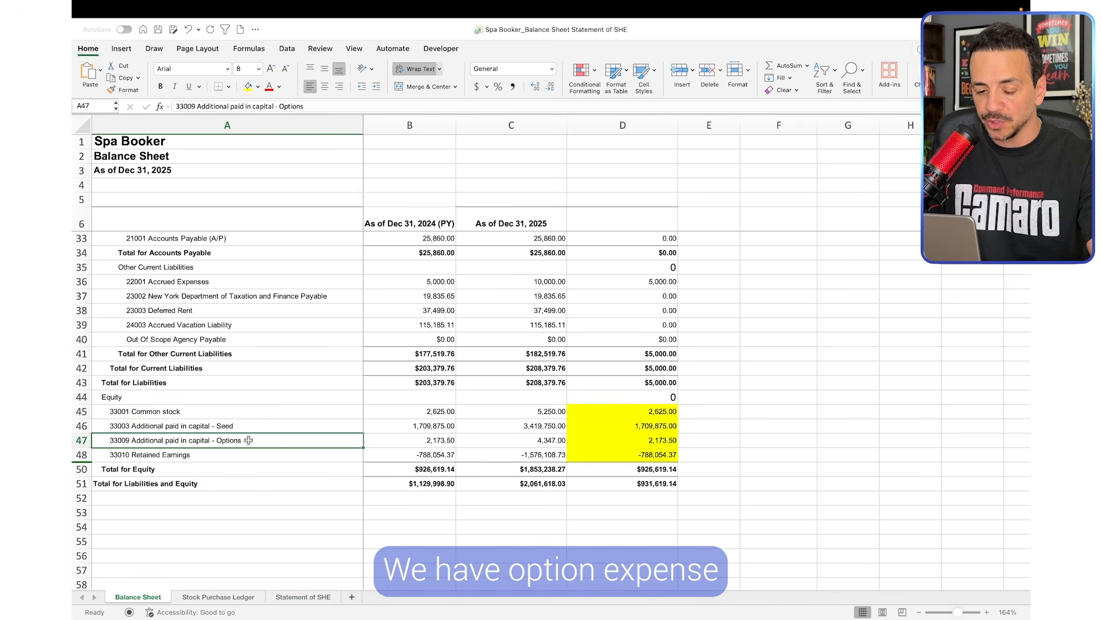
left_click(245, 454)
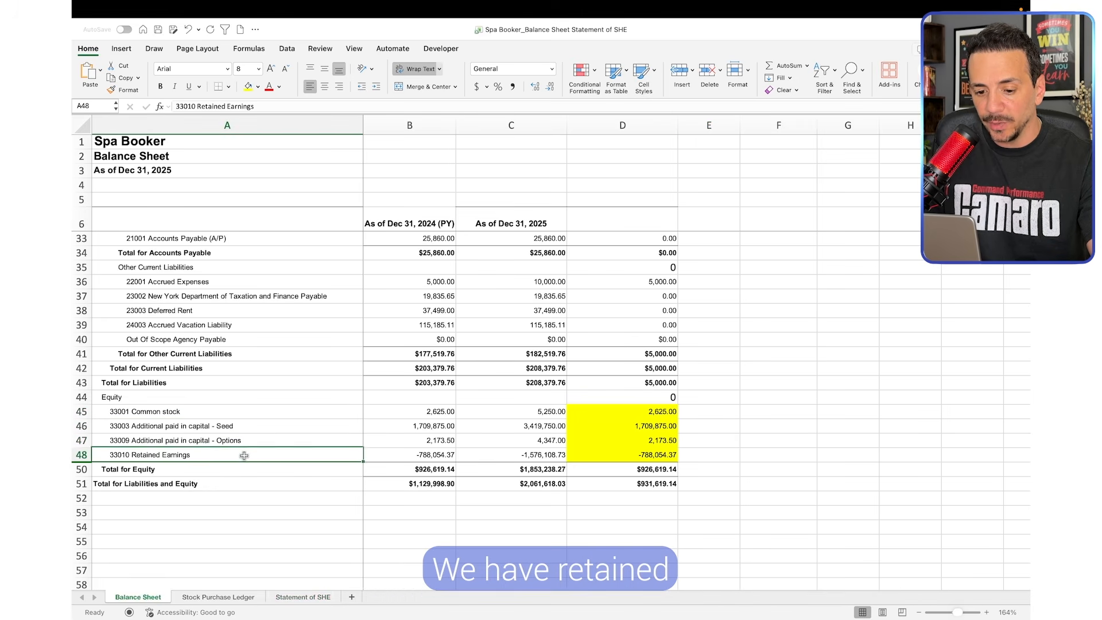
left_click(221, 413)
Enter the header "Common Stock" in C6 of the Statement of SHE sheet and widen column C to fit it
left_click(317, 600)
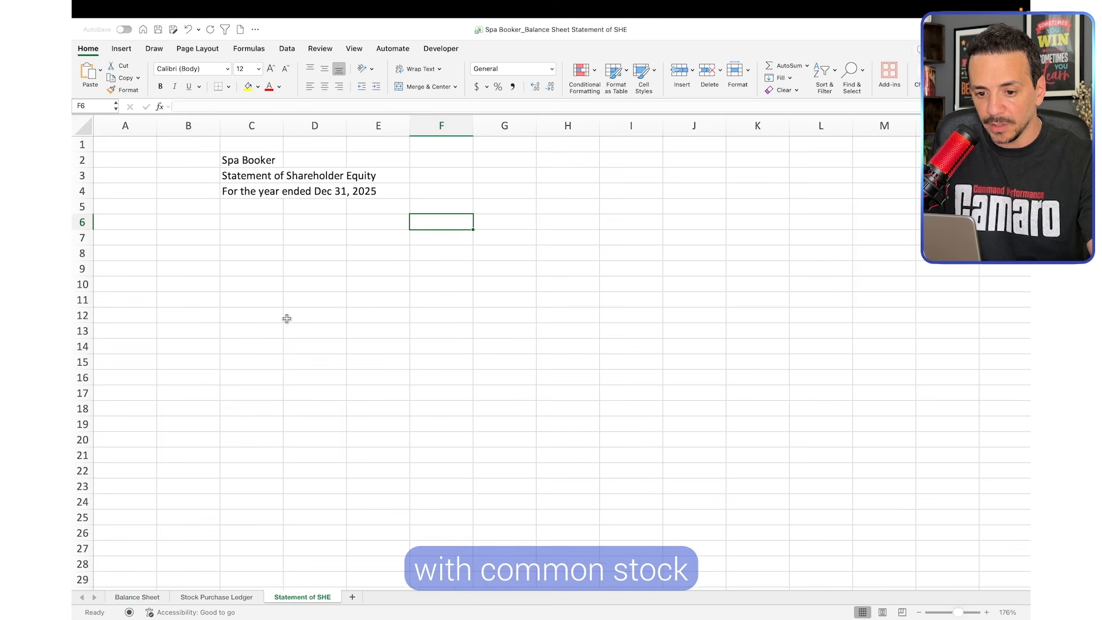
left_click(239, 224)
double_click(239, 224)
type("Commen")
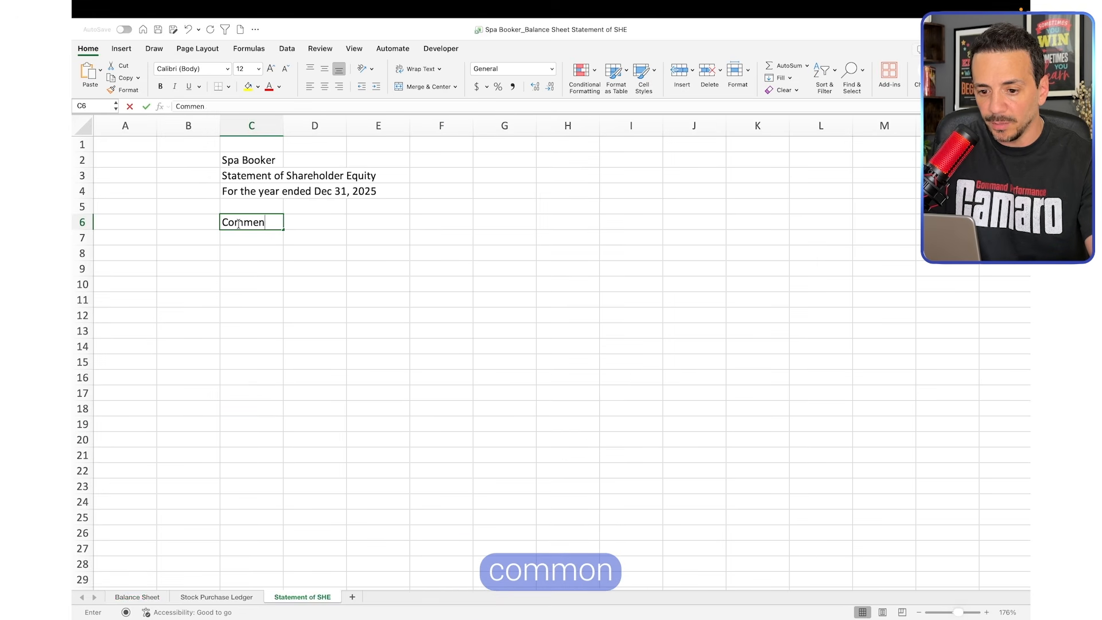
key("BackSpace")
type("on Stock")
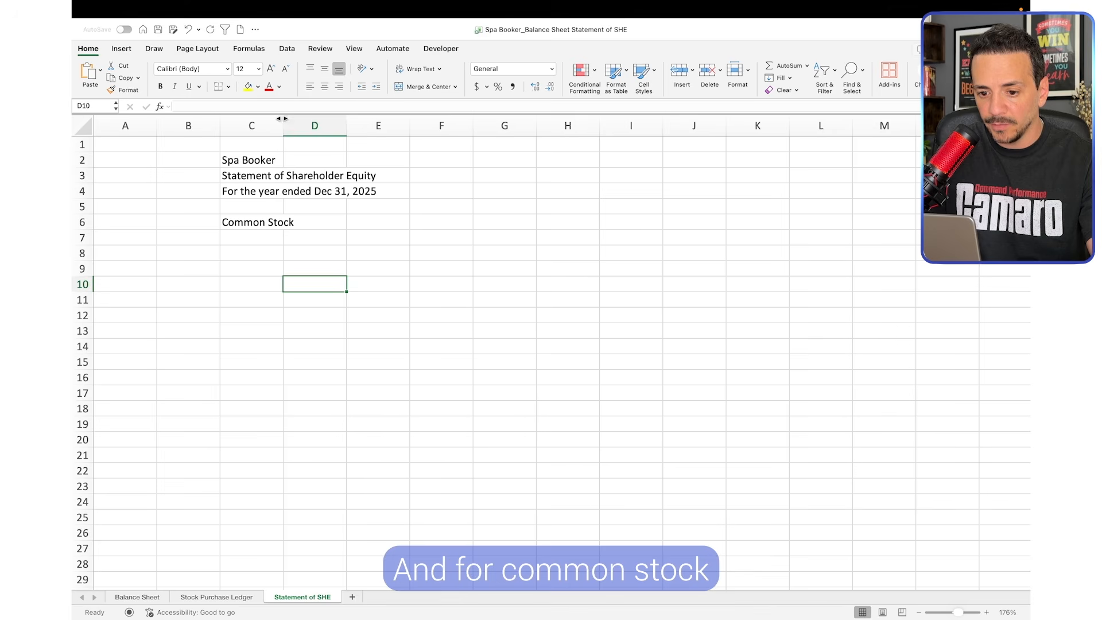
left_click_drag(282, 118, 305, 119)
Enter the subheaders "Quantity" in C7 and "Amount" in D7 under the Common Stock header
left_click(261, 249)
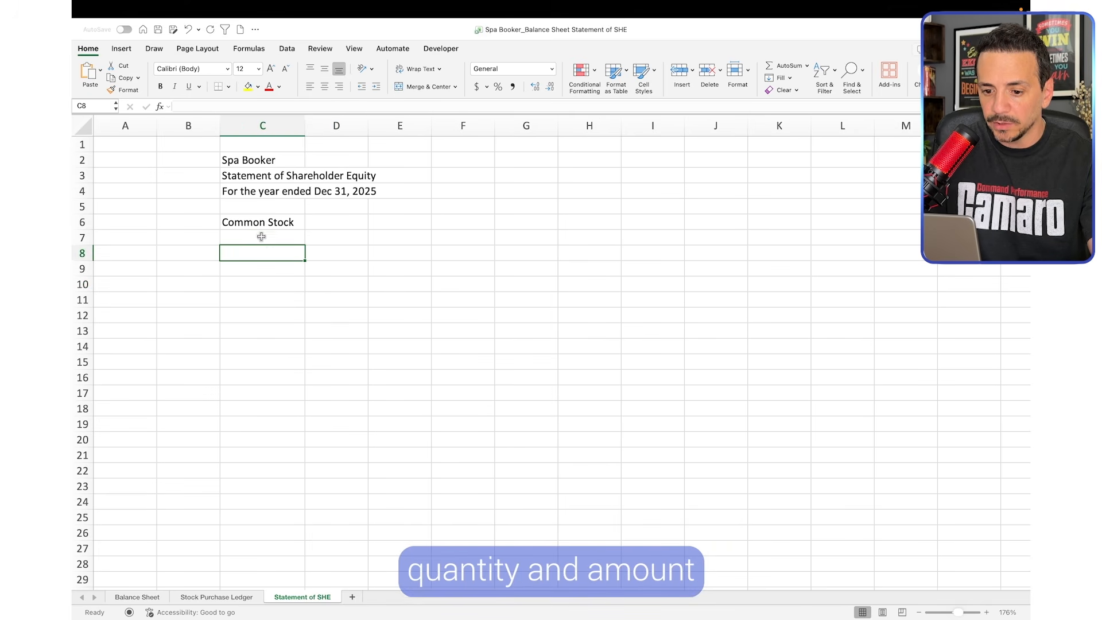
left_click(261, 236)
type("Qu")
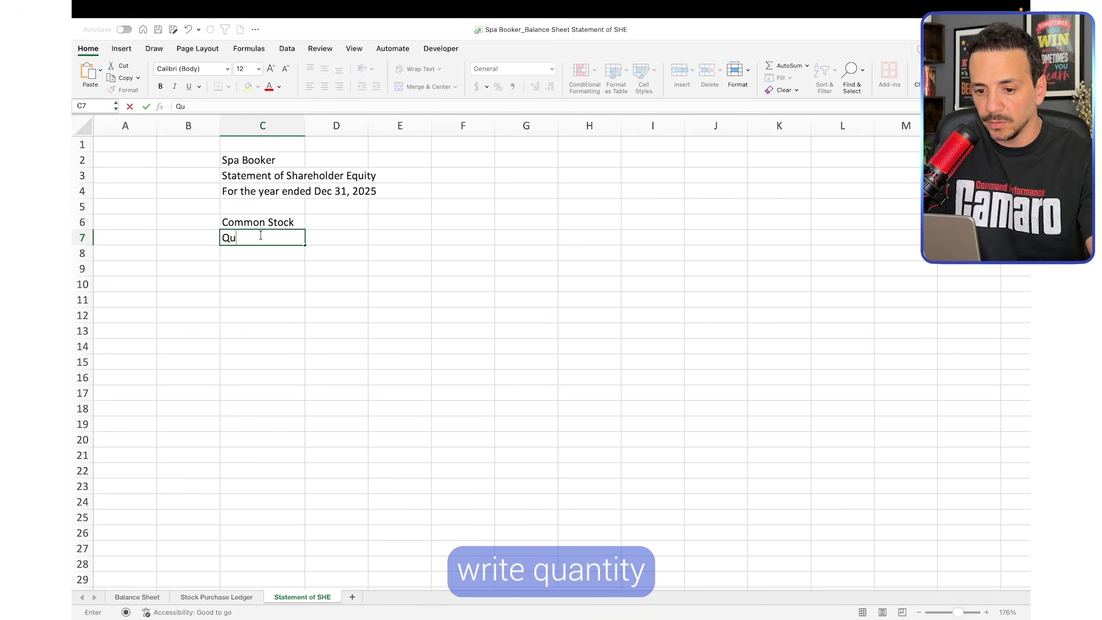
type("antity")
left_click(335, 239)
type("Amou")
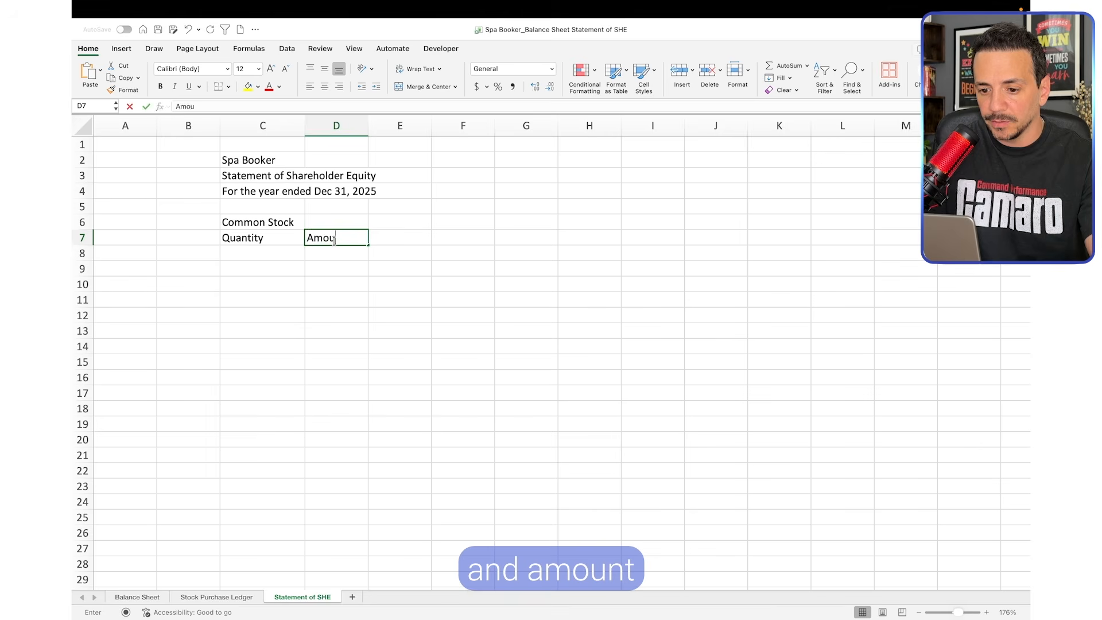
type("nt")
key("Return")
Check the seed additional paid in capital account on the Balance Sheet and add the header "APIC" in E6 of the statement
left_click(140, 600)
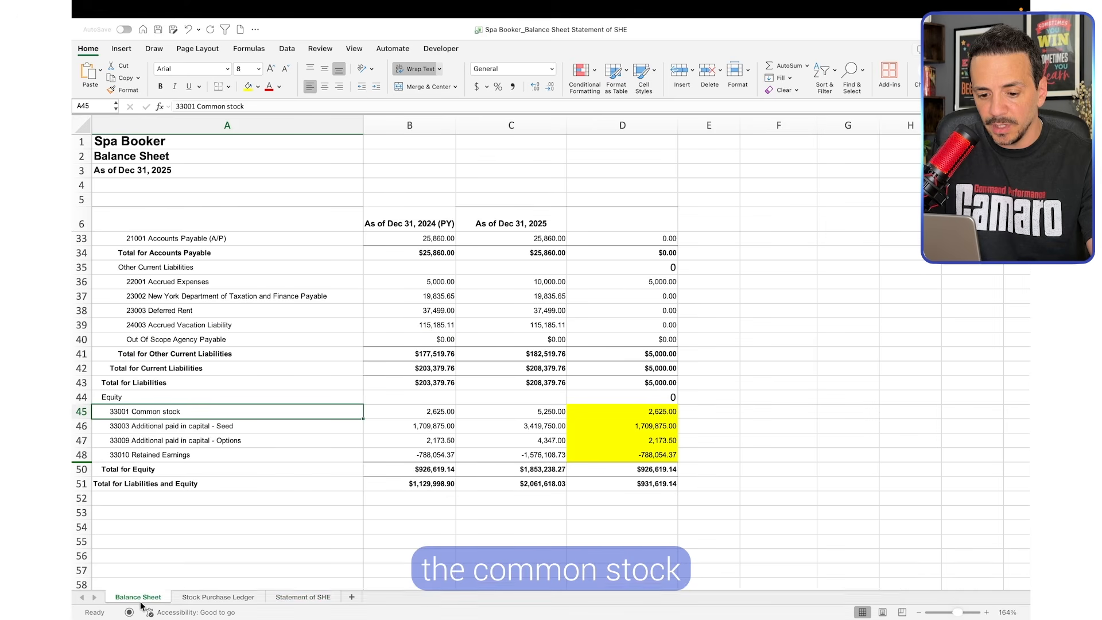
key("Down")
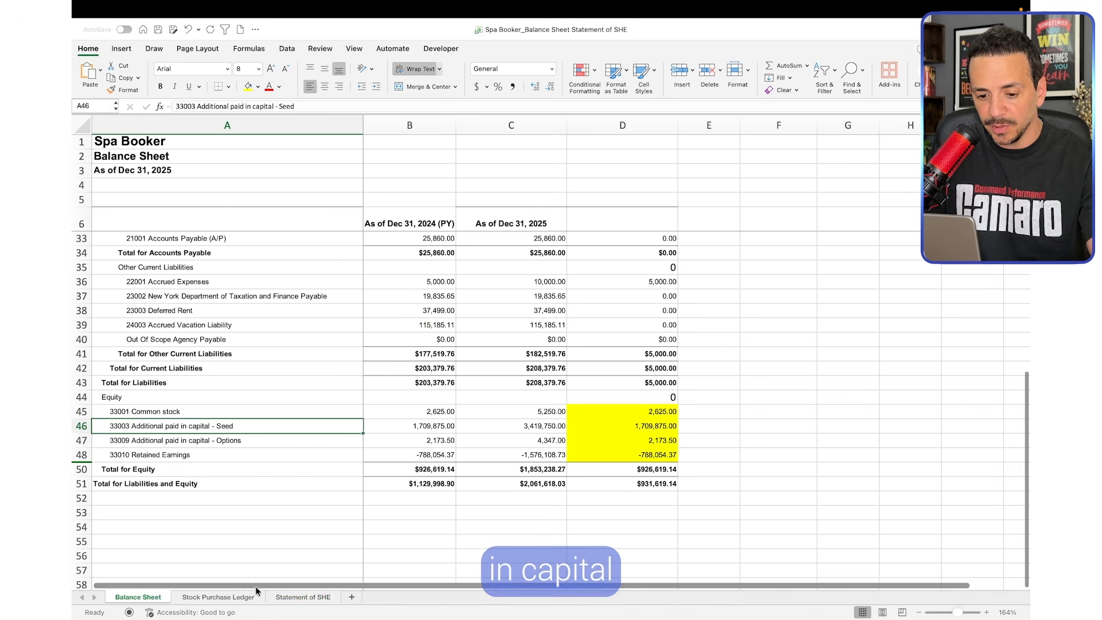
left_click(295, 597)
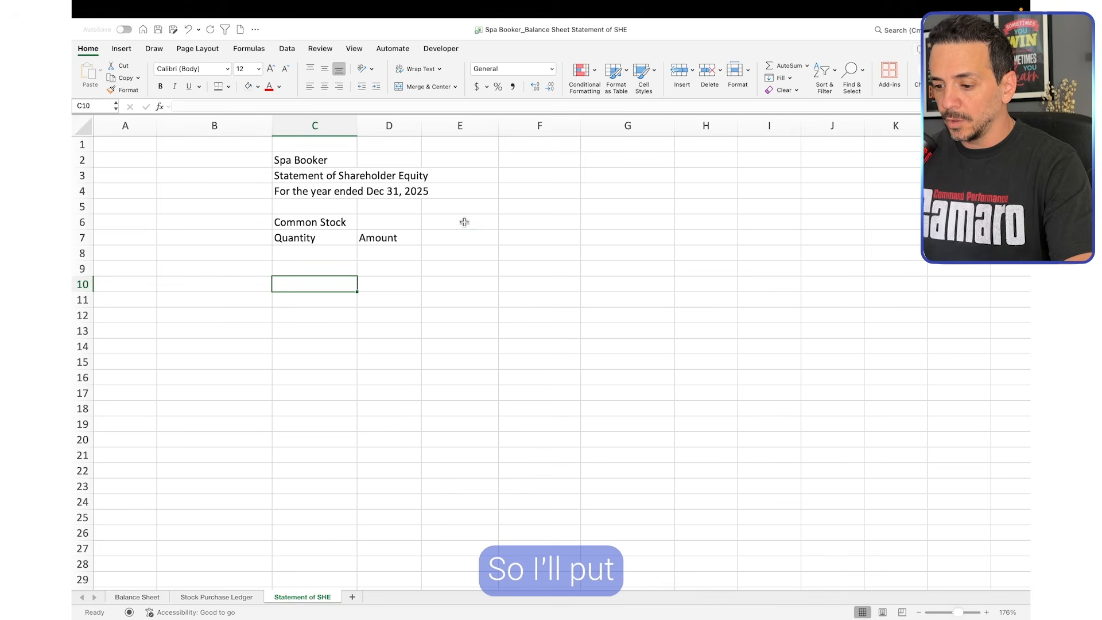
left_click(465, 222)
type("APIC")
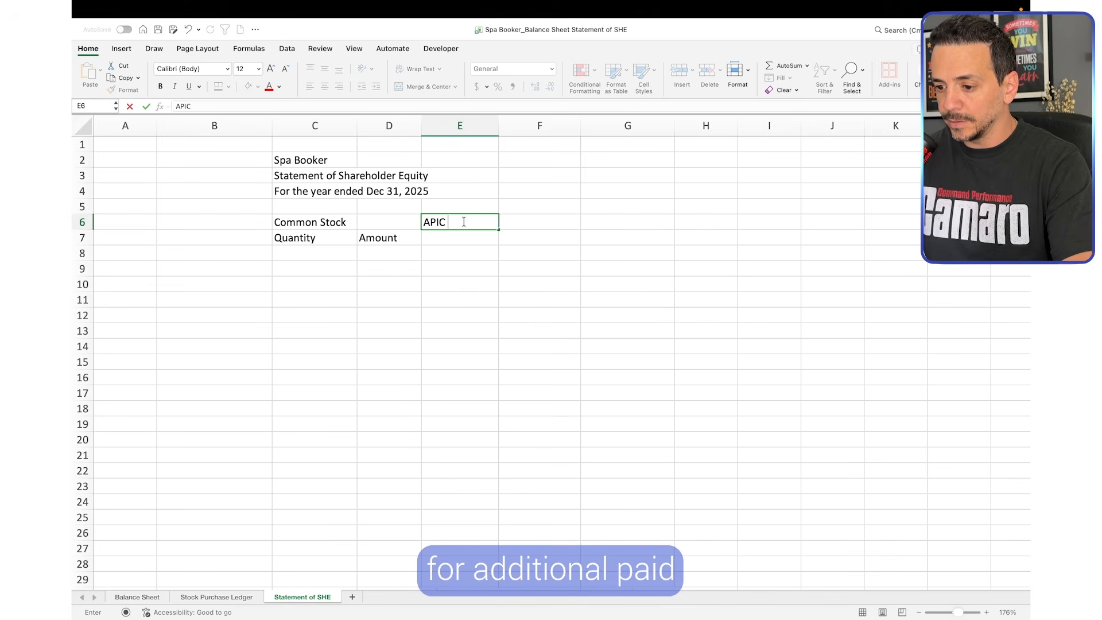
left_click(469, 261)
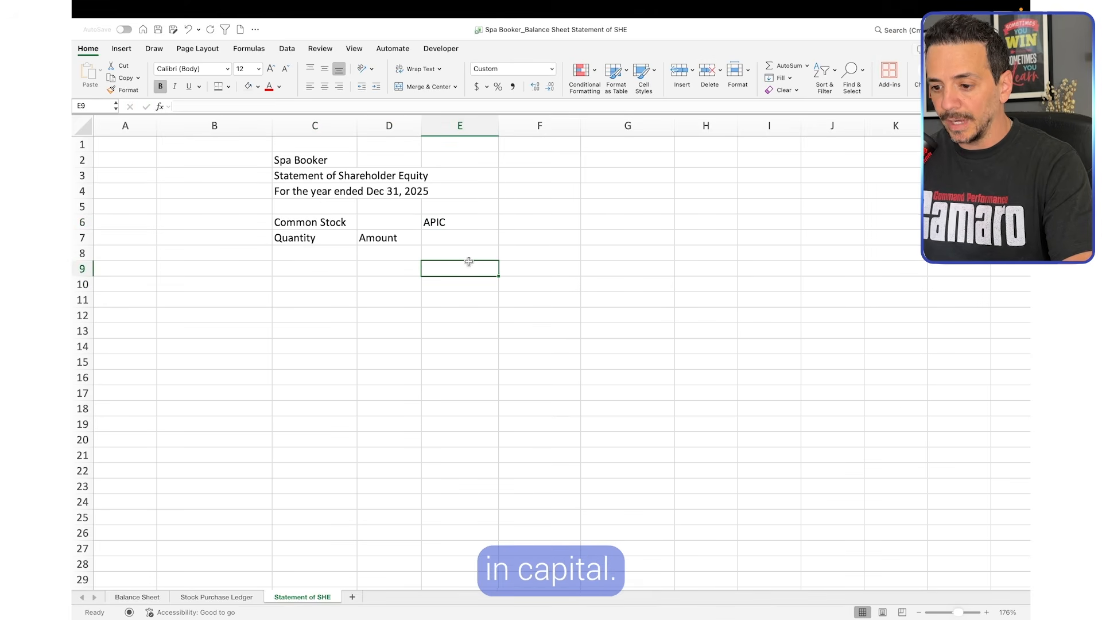
Check the additional paid in capital options account on the Balance Sheet and add the header "Options Expense" in F6 of the statement
left_click(148, 597)
left_click(248, 430)
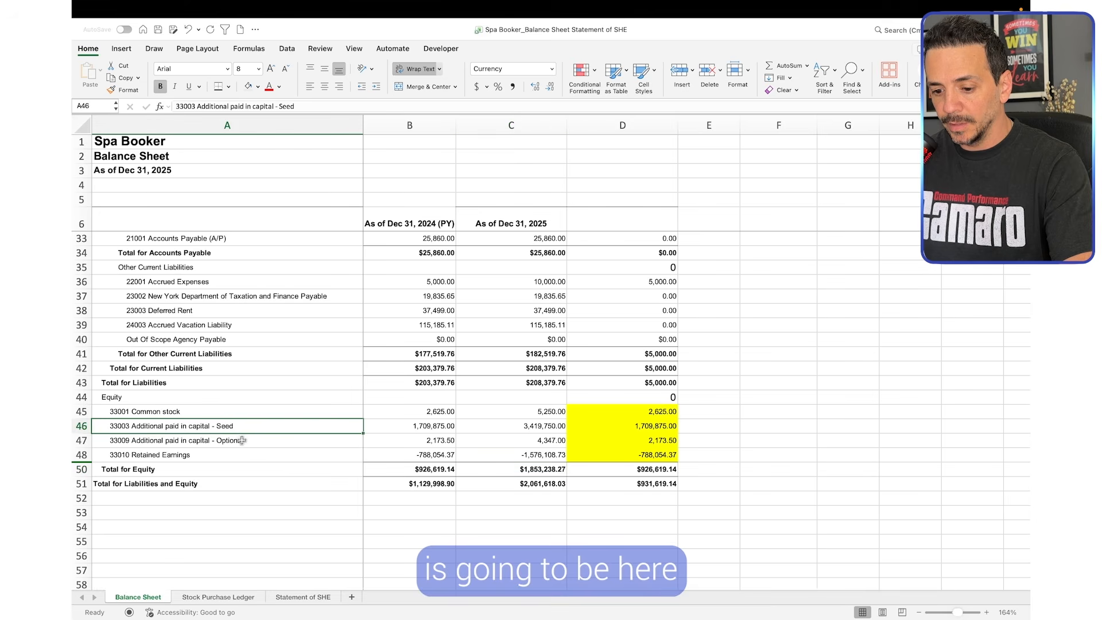
left_click(235, 443)
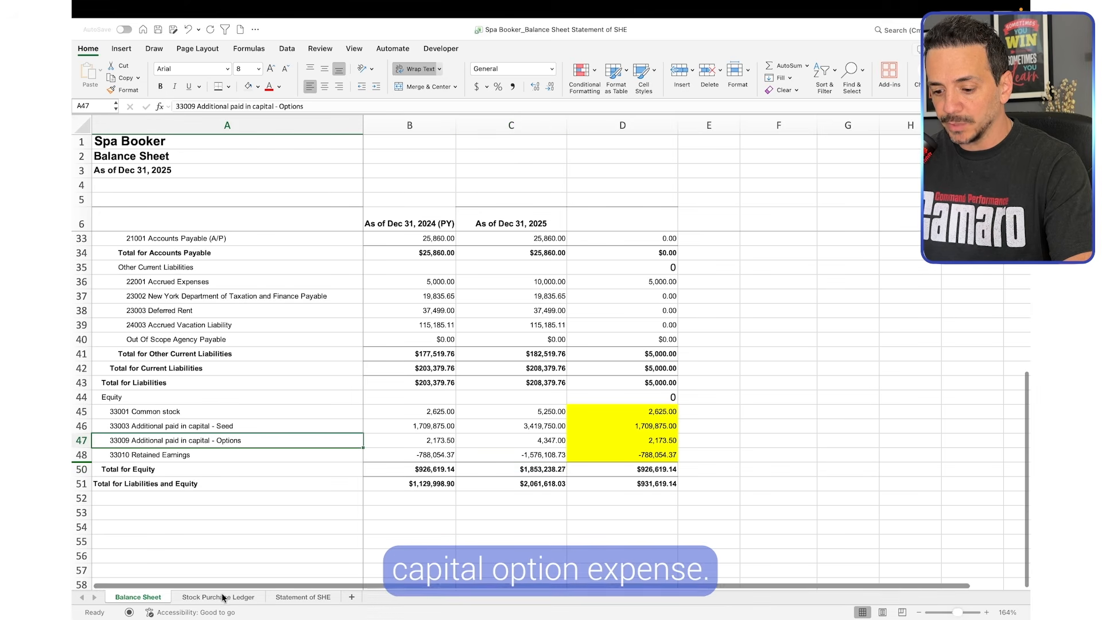
left_click(303, 597)
left_click(535, 222)
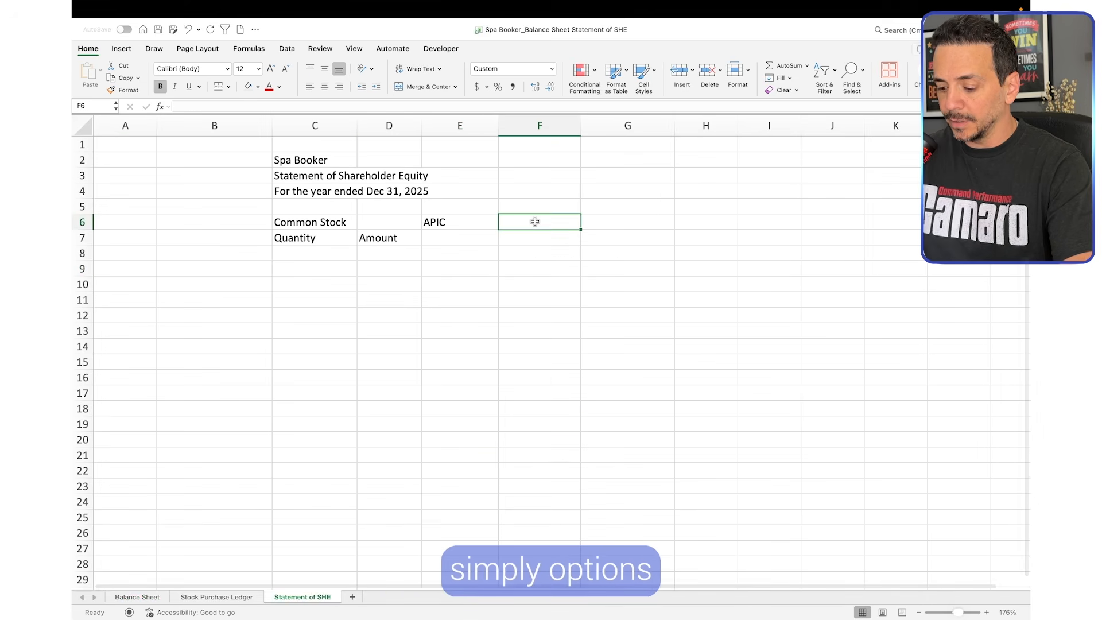
type("Options Ex")
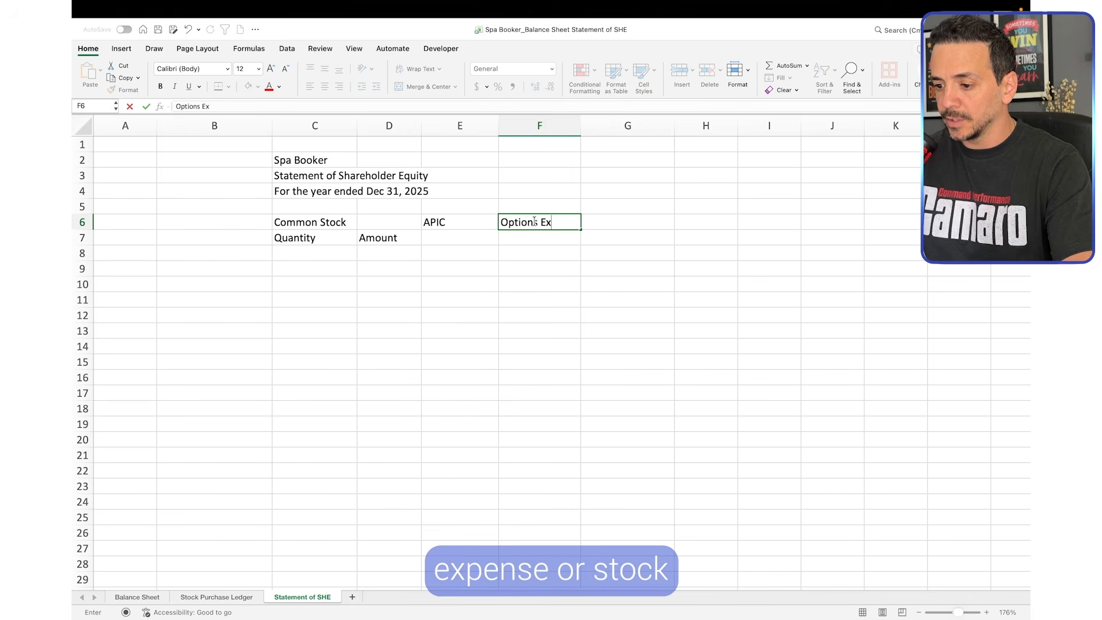
type("pense")
left_click(536, 263)
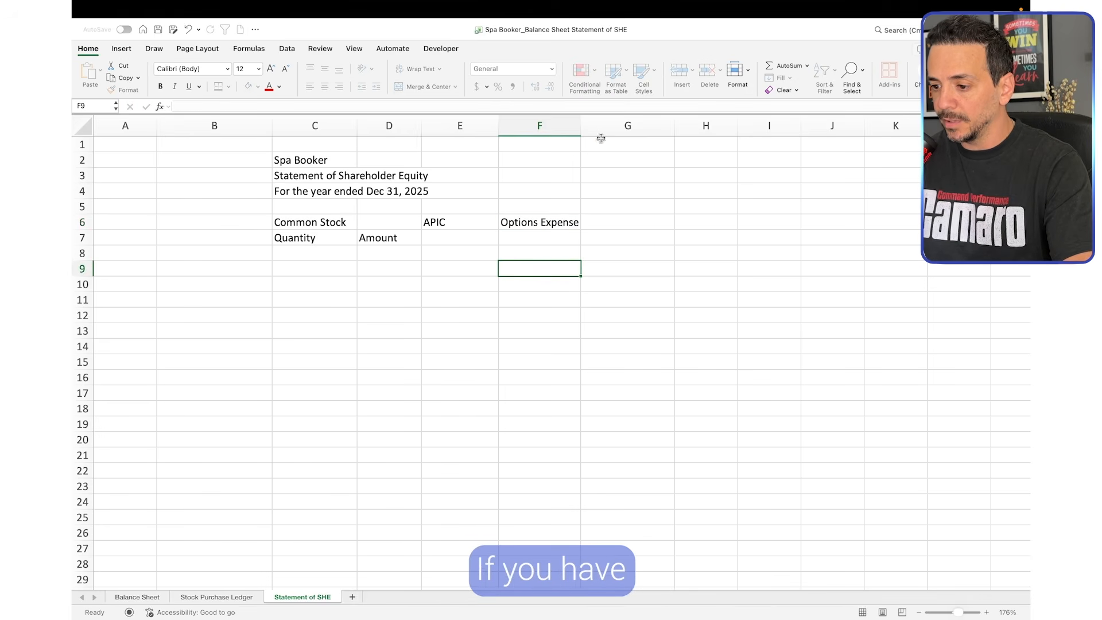
Widen column F of the statement and, after checking the retained earnings account on the Balance Sheet, add the header "Retained Earnings" in G6
left_click_drag(581, 123, 580, 122)
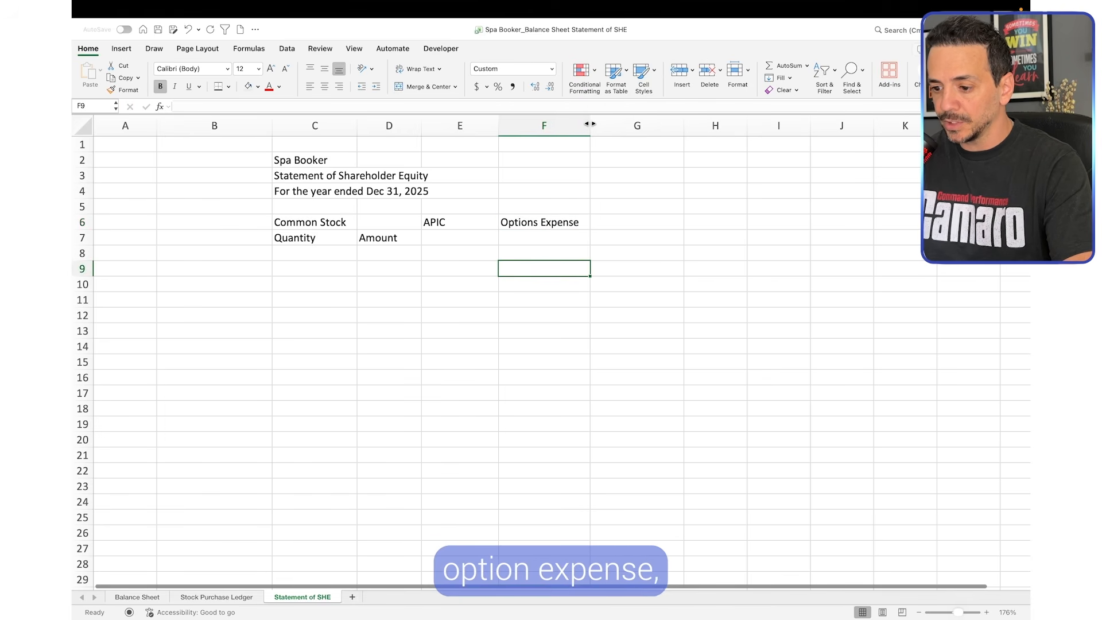
left_click(138, 598)
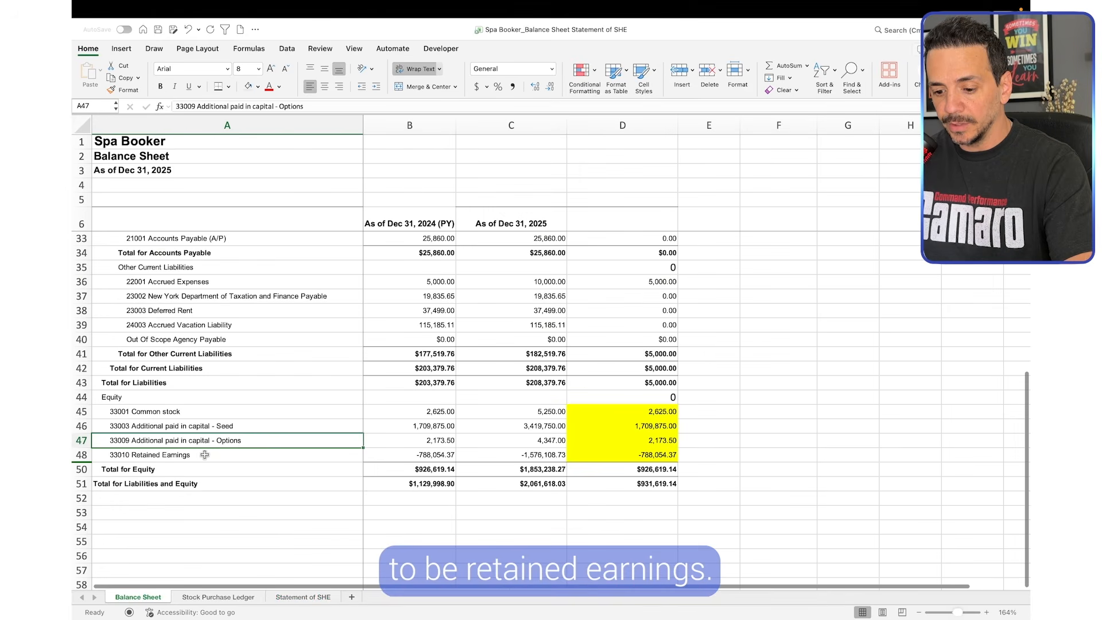
key("Down")
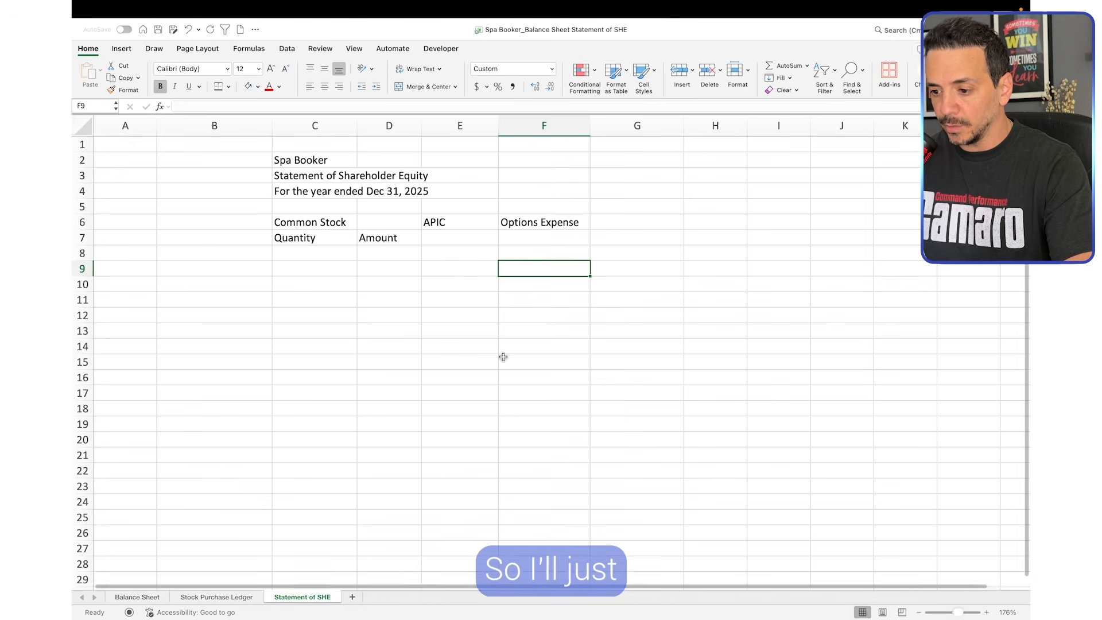
left_click(616, 221)
type("Retained ")
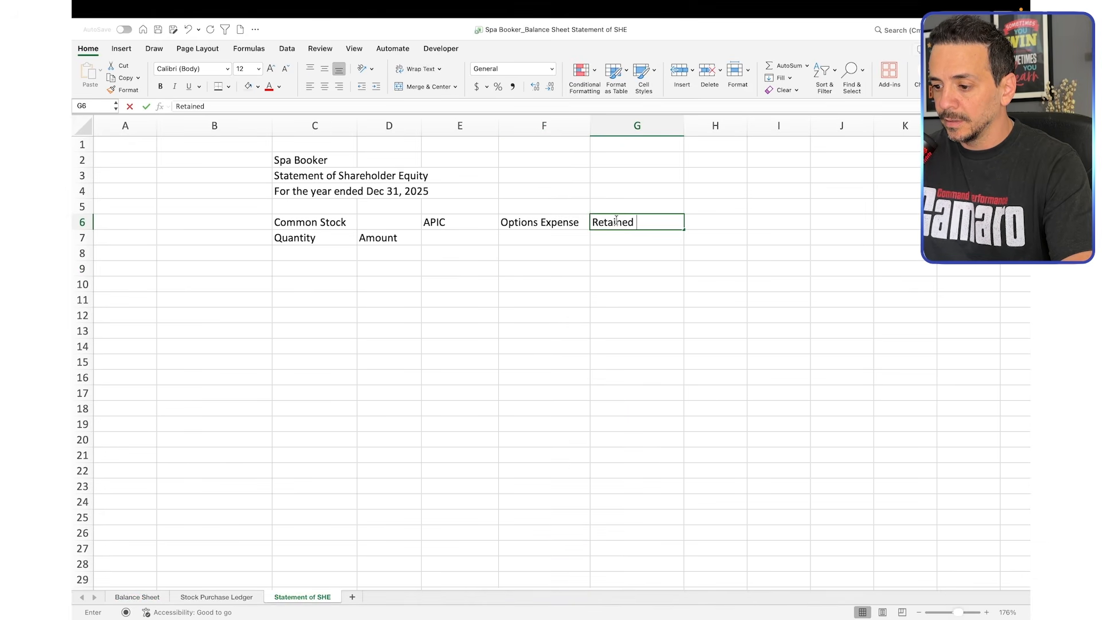
type("Earnings")
key("Return")
left_click(409, 256)
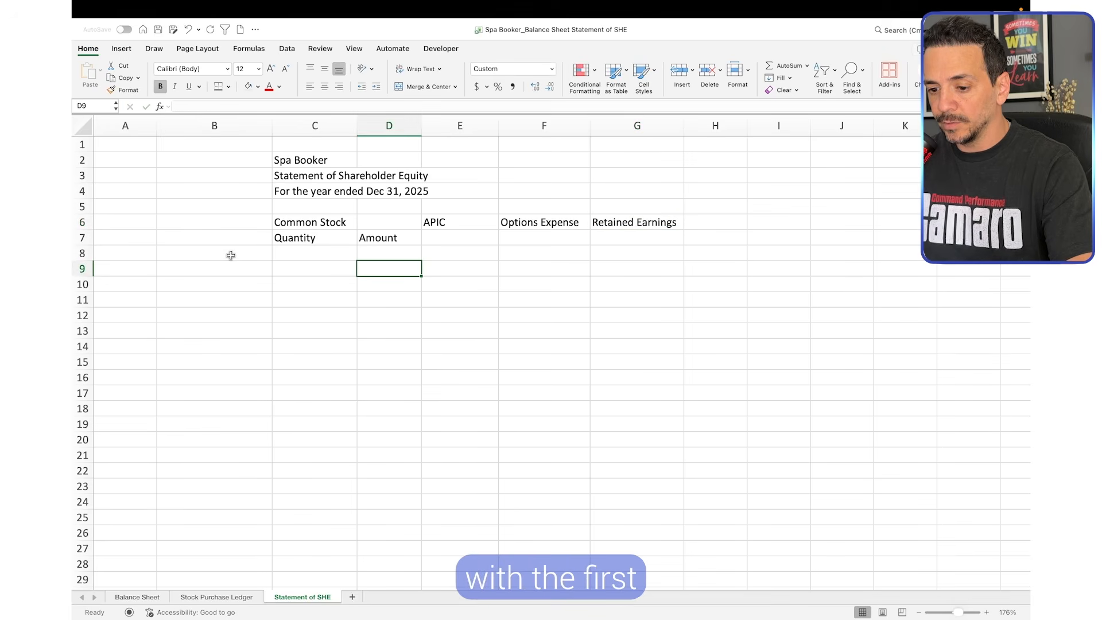
Label the first row of the statement "Beg Balance 12/31/24" in B8
left_click(228, 254)
type("Beg")
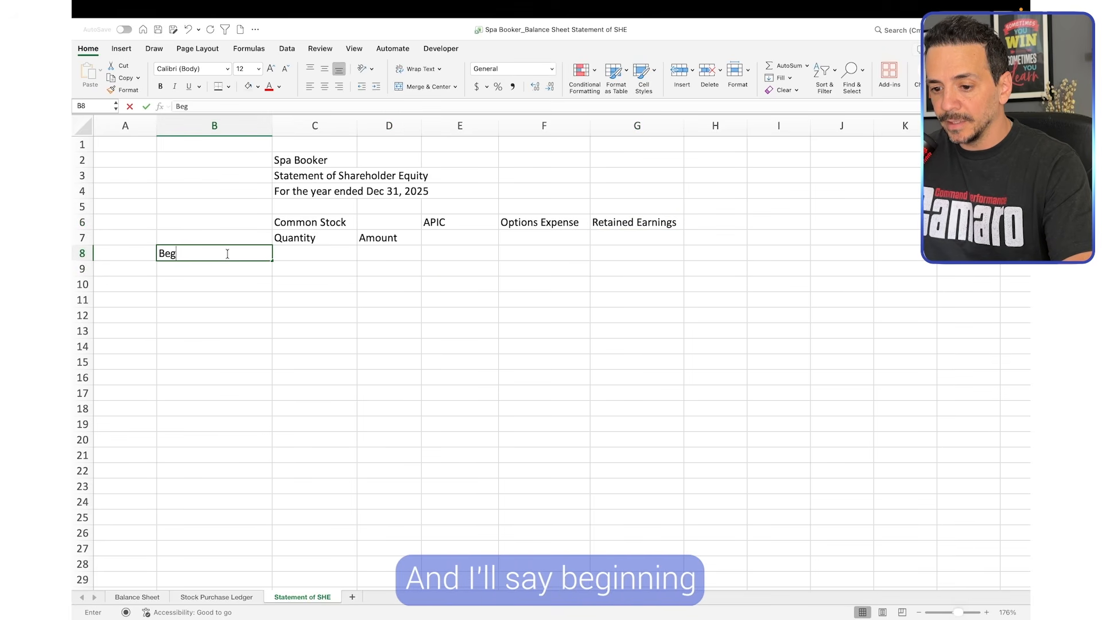
type(" Balance 12/31")
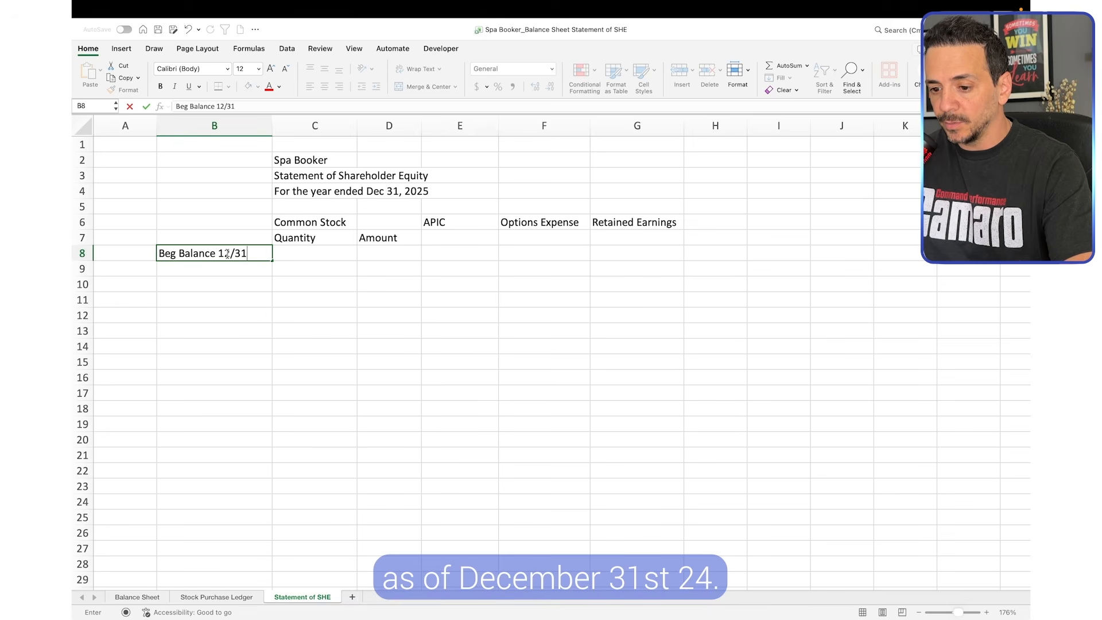
type("/24")
left_click(247, 304)
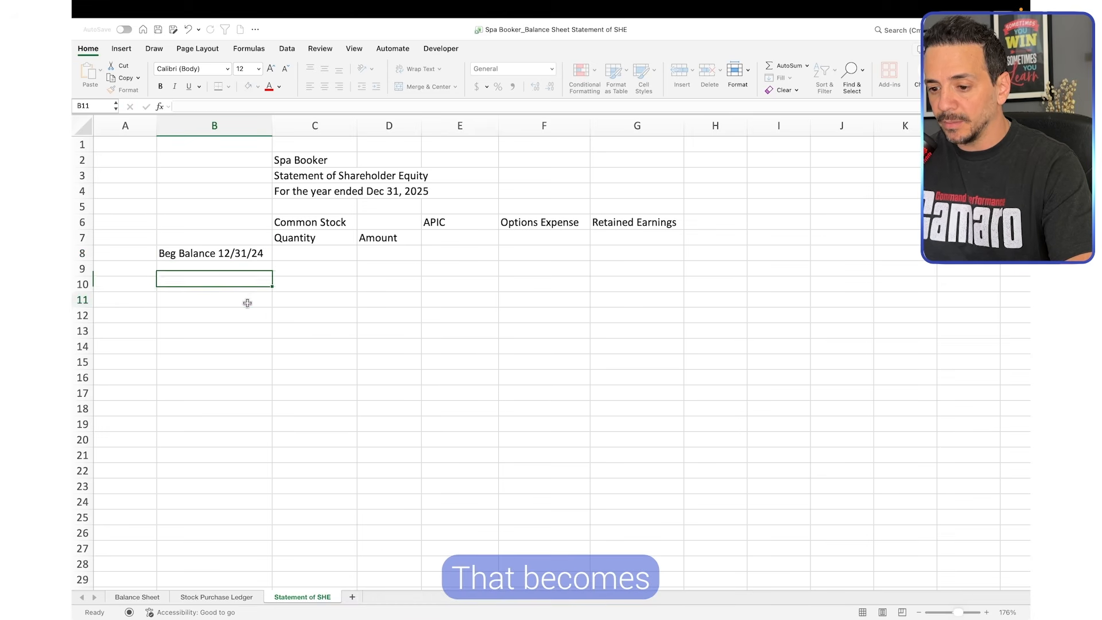
left_click(353, 284)
Calculate the beginning common stock quantity in C8 by adding the two 31-Dec-24 share purchases, D5 and D6, from the Stock Purchase Ledger
left_click(313, 252)
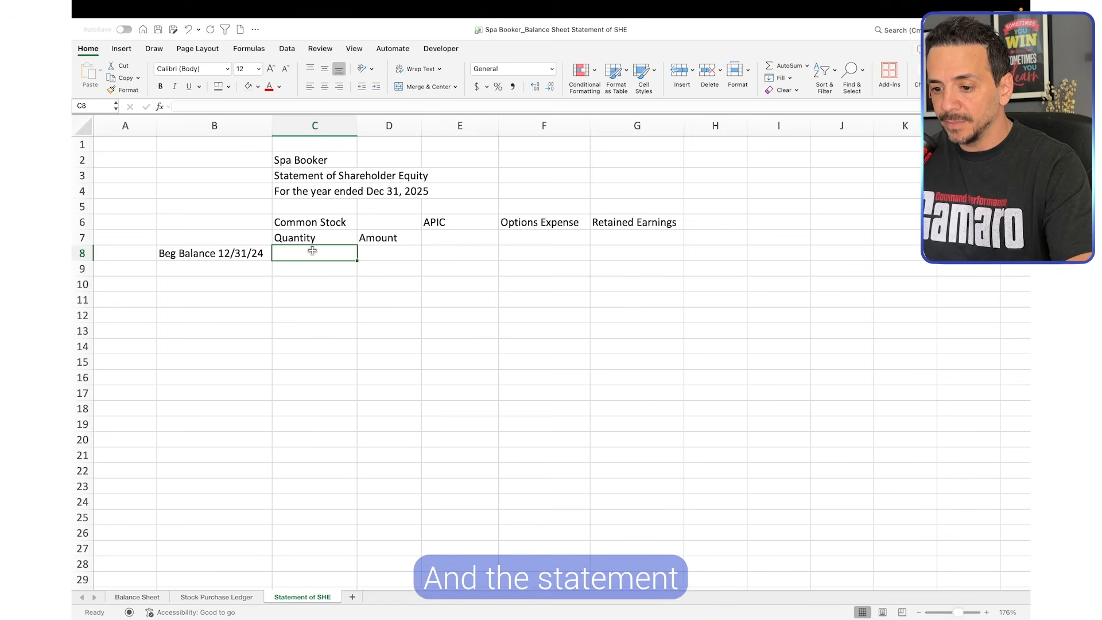
type("=")
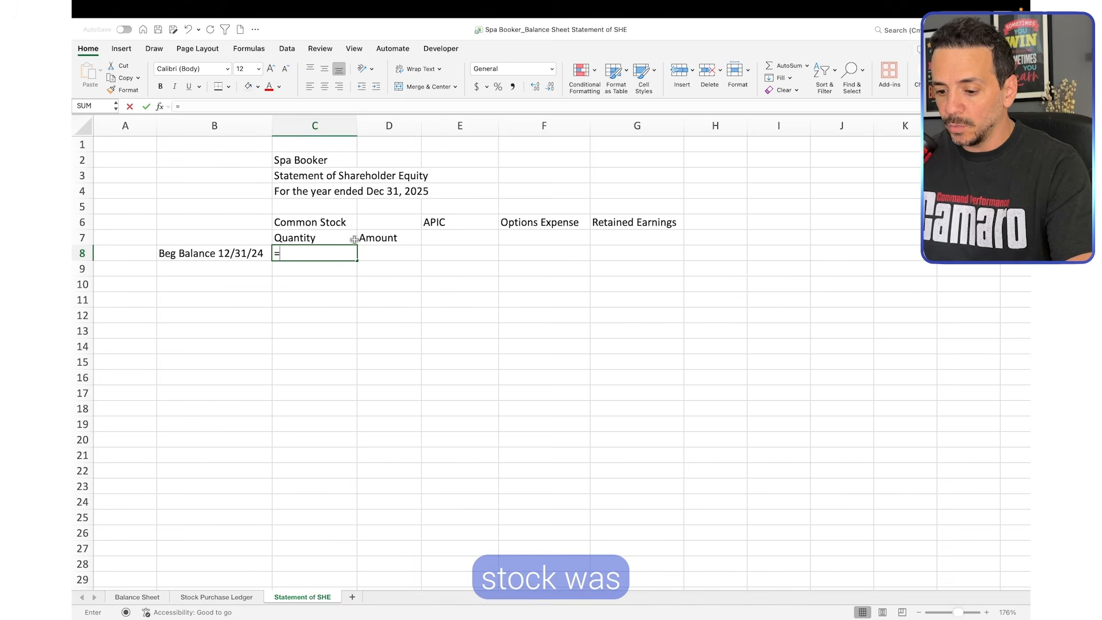
left_click(232, 597)
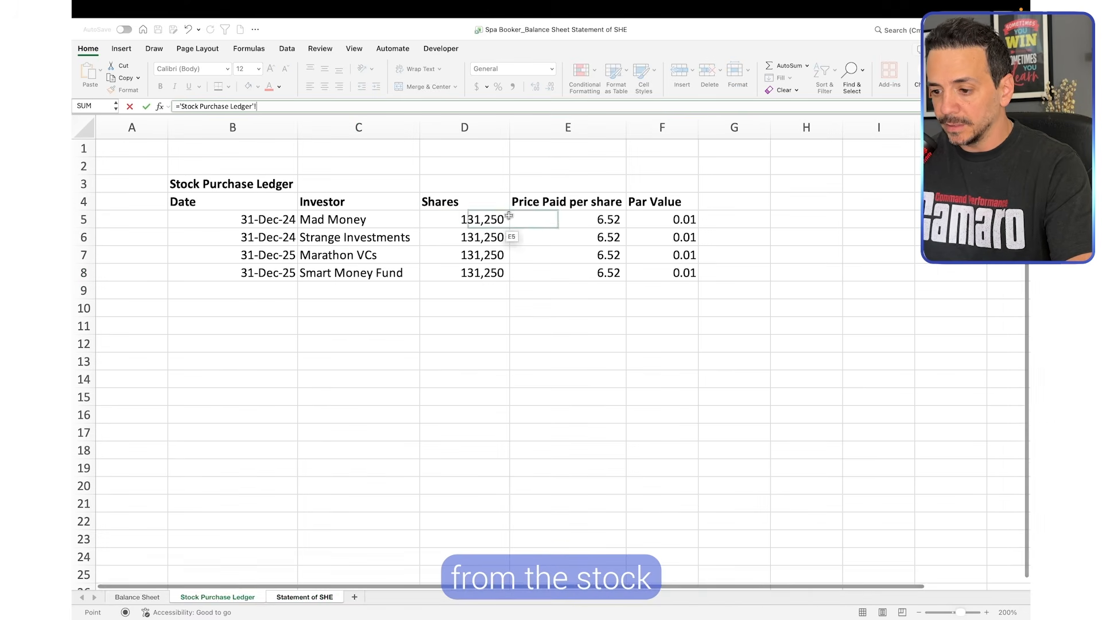
left_click(492, 219)
type("+")
left_click(491, 237)
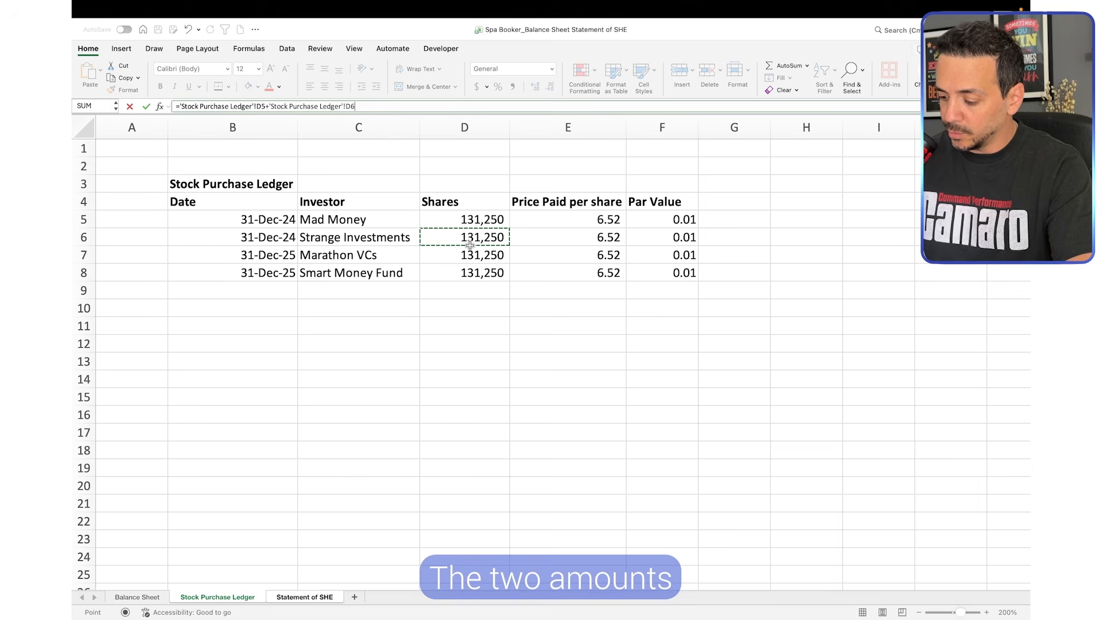
key("Return")
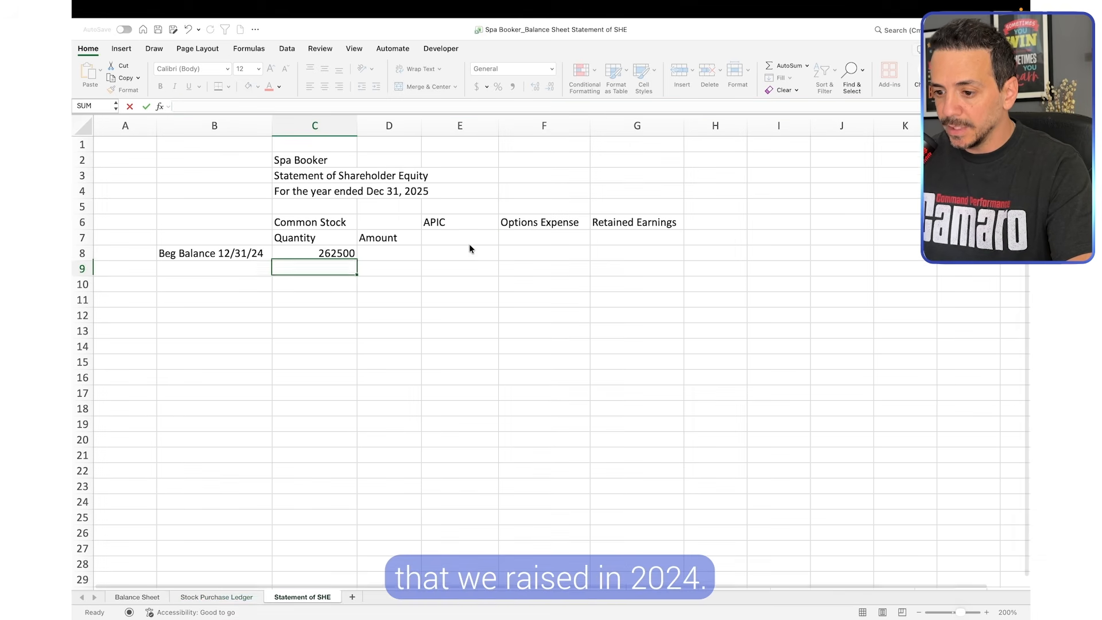
Calculate the beginning common stock amount in D8 by multiplying the quantity in C8 by the par value in the Stock Purchase Ledger
left_click(328, 251)
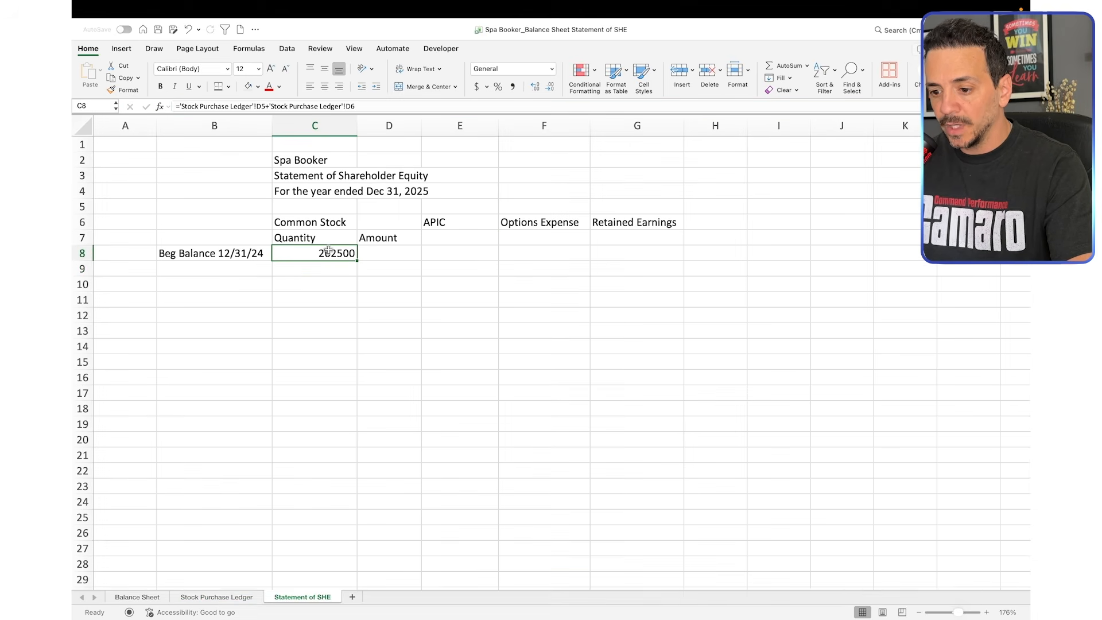
double_click(386, 255)
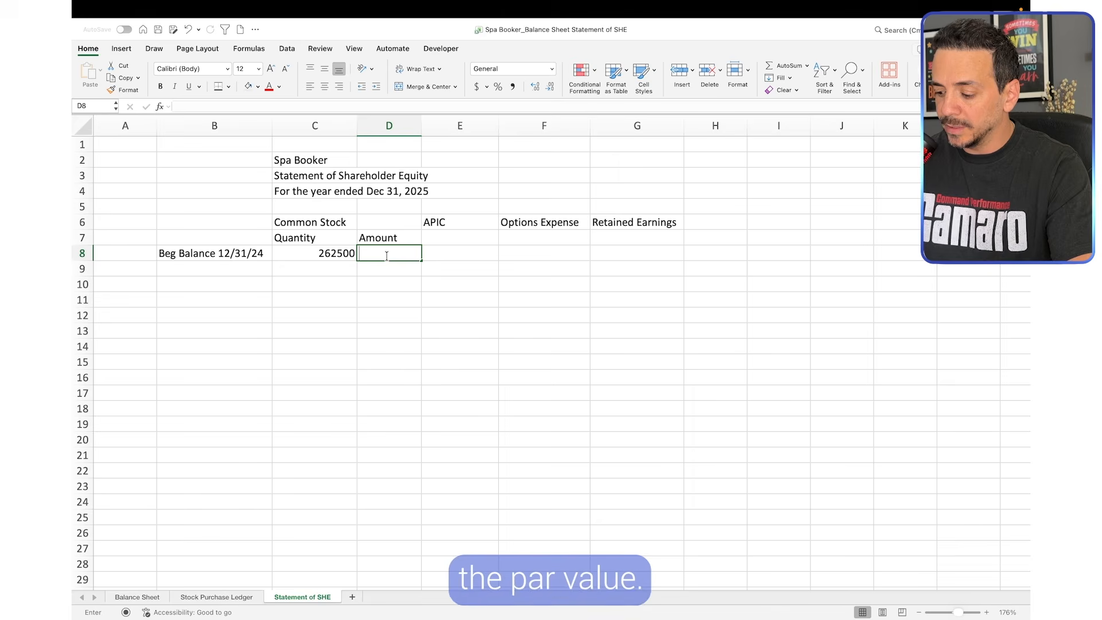
type("=")
key("Left")
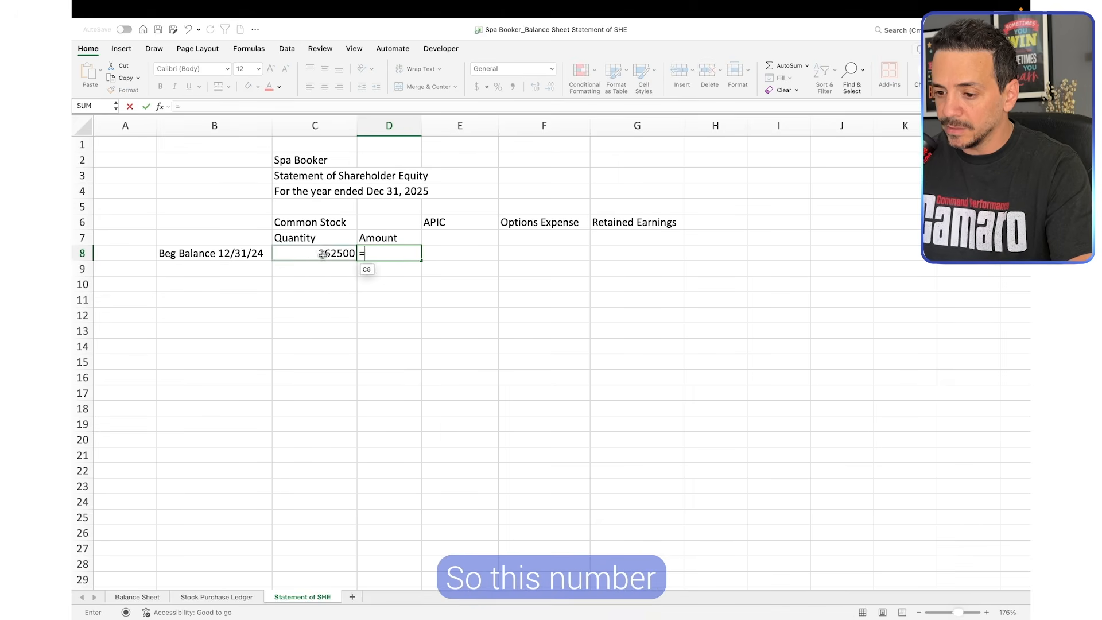
type("*")
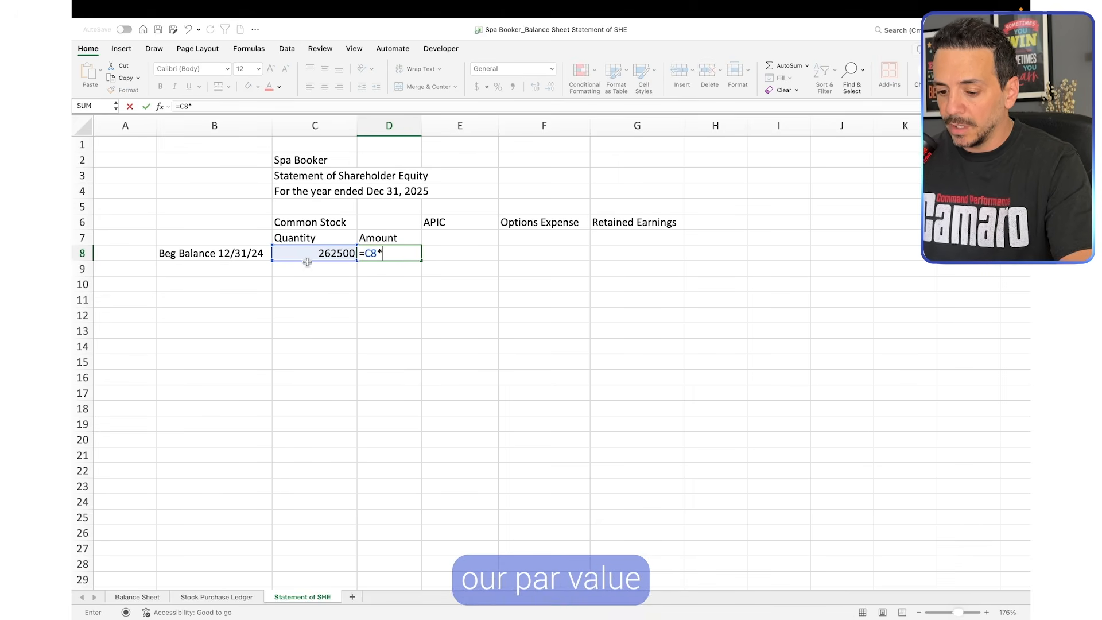
left_click(216, 597)
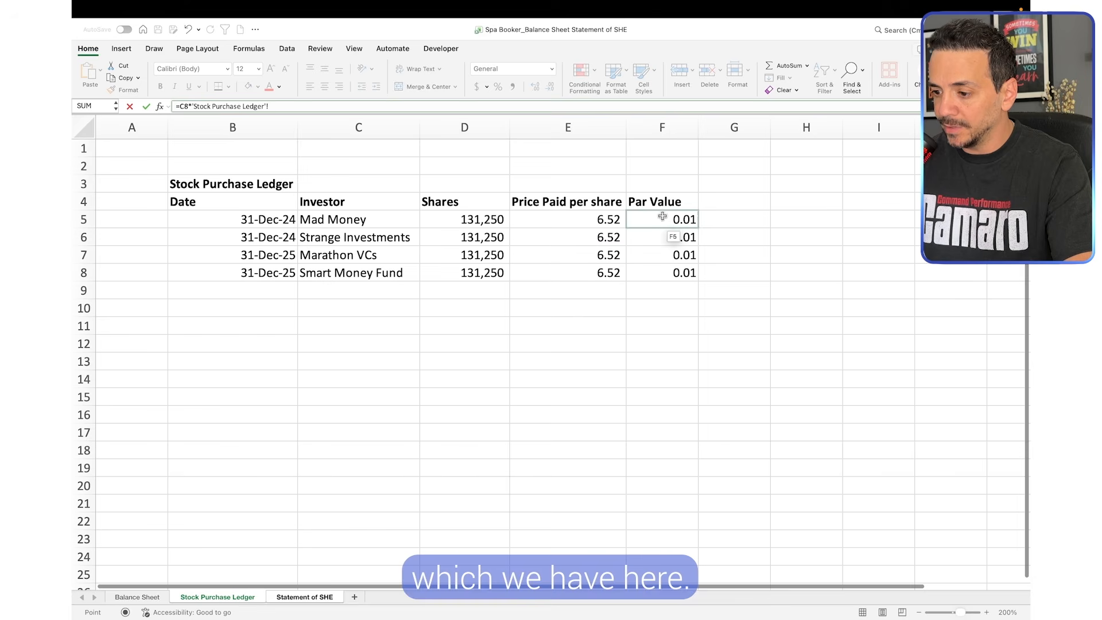
key("Return")
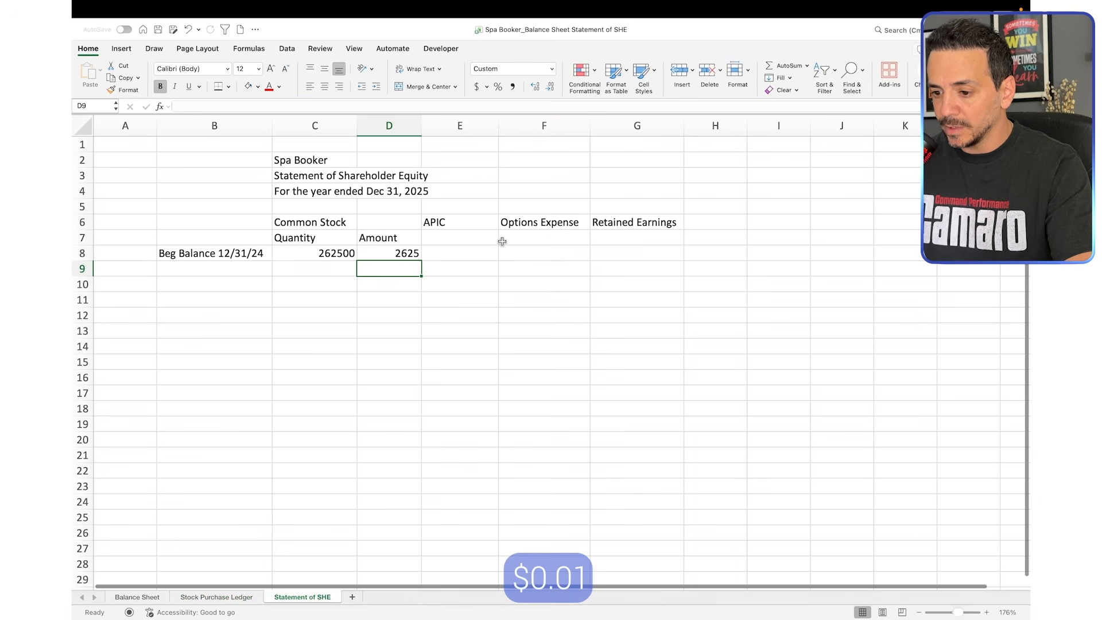
Calculate beginning APIC in E8 as C8 times the ledger's price paid per share minus par value, =C8*('Stock Purchase Ledger'!E5-'Stock Purchase Ledger'!F5)
left_click(478, 252)
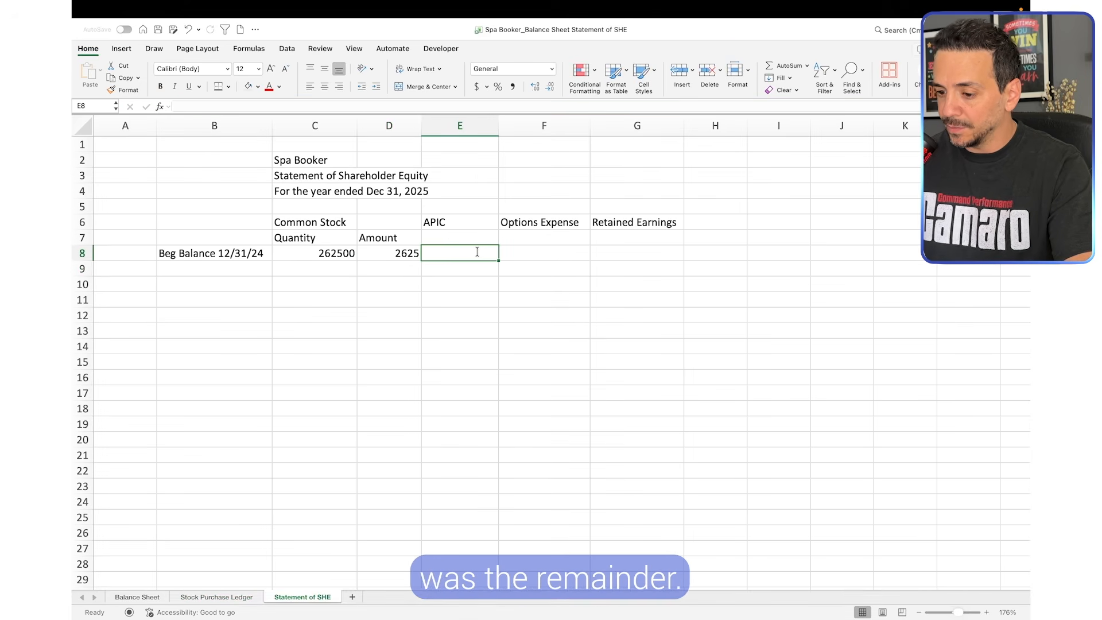
type("=")
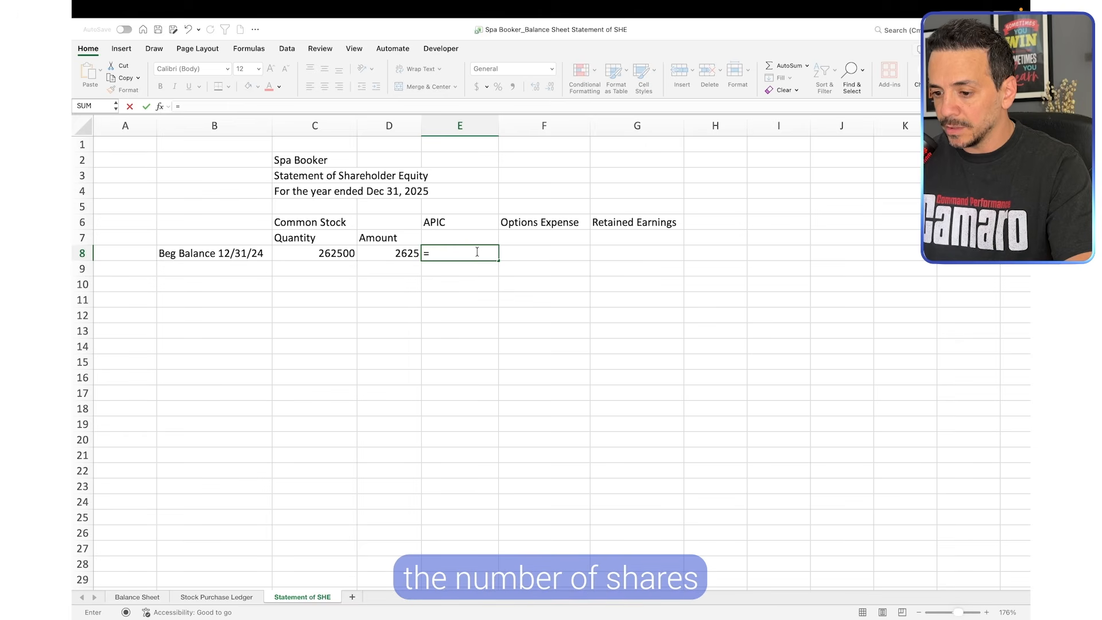
left_click(324, 253)
type("*")
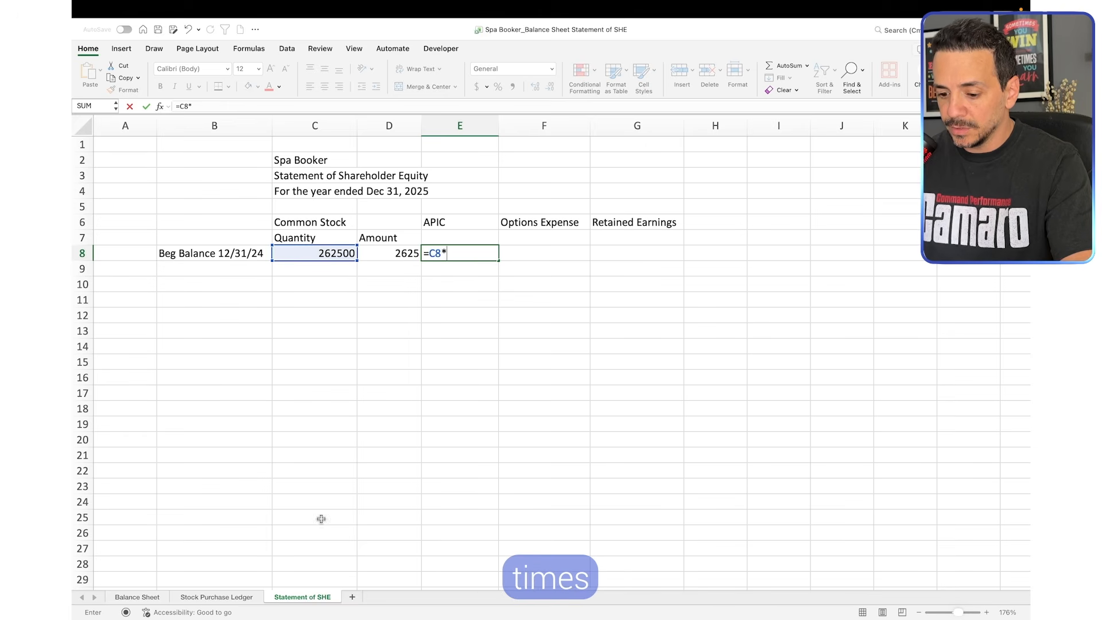
left_click(216, 597)
left_click(587, 220)
type("-")
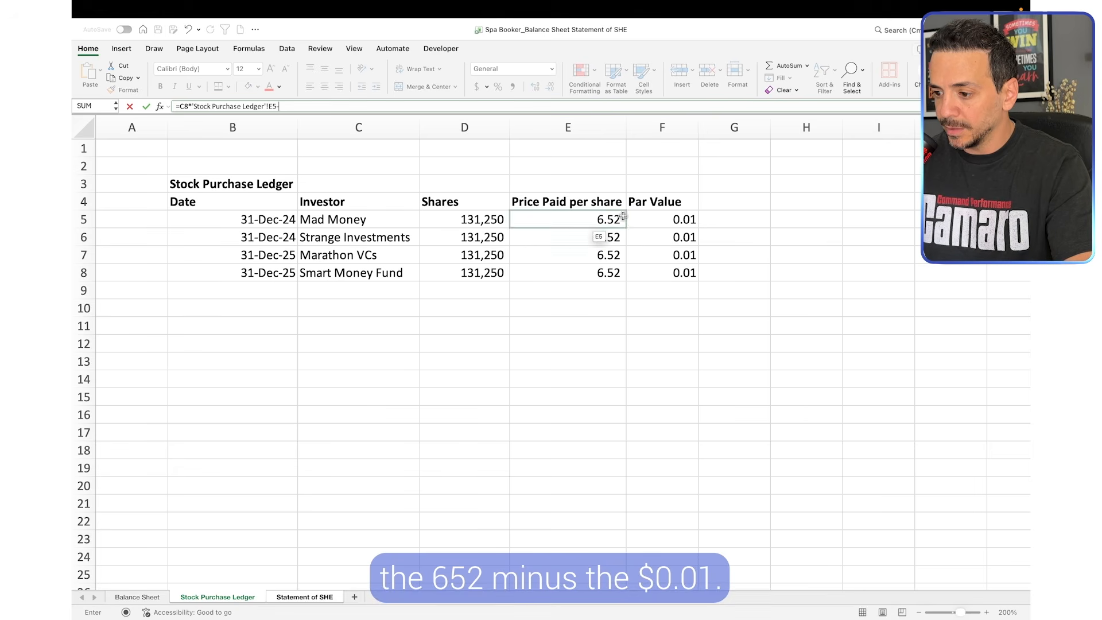
left_click(666, 220)
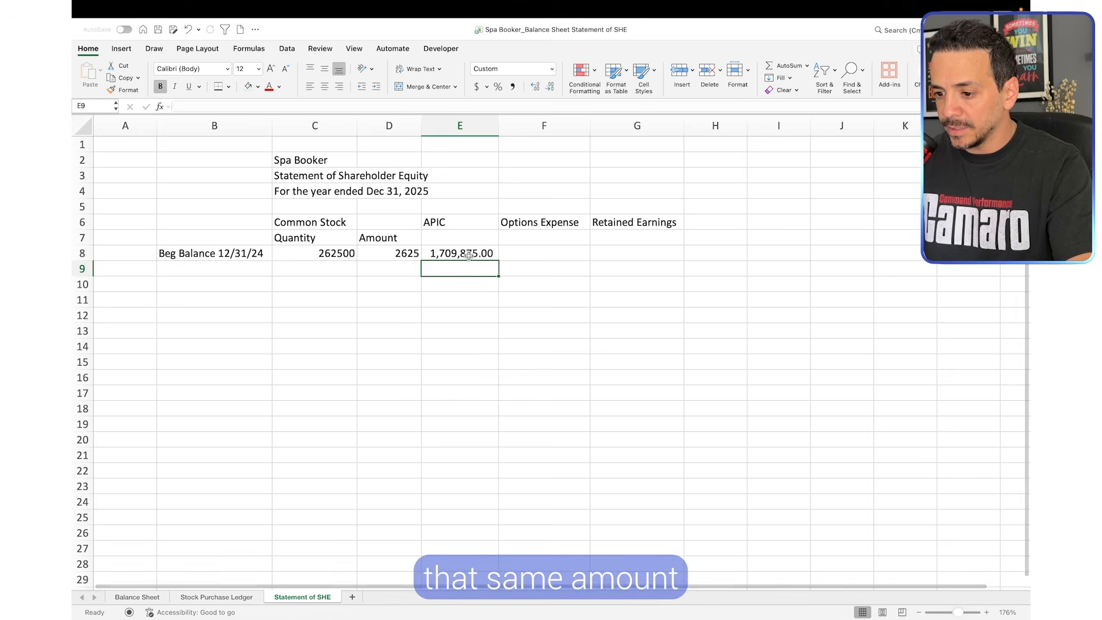
Compare the beginning APIC in E8 with the Dec 31, 2024 seed additional paid in capital in B46 of the Balance Sheet
left_click(473, 254)
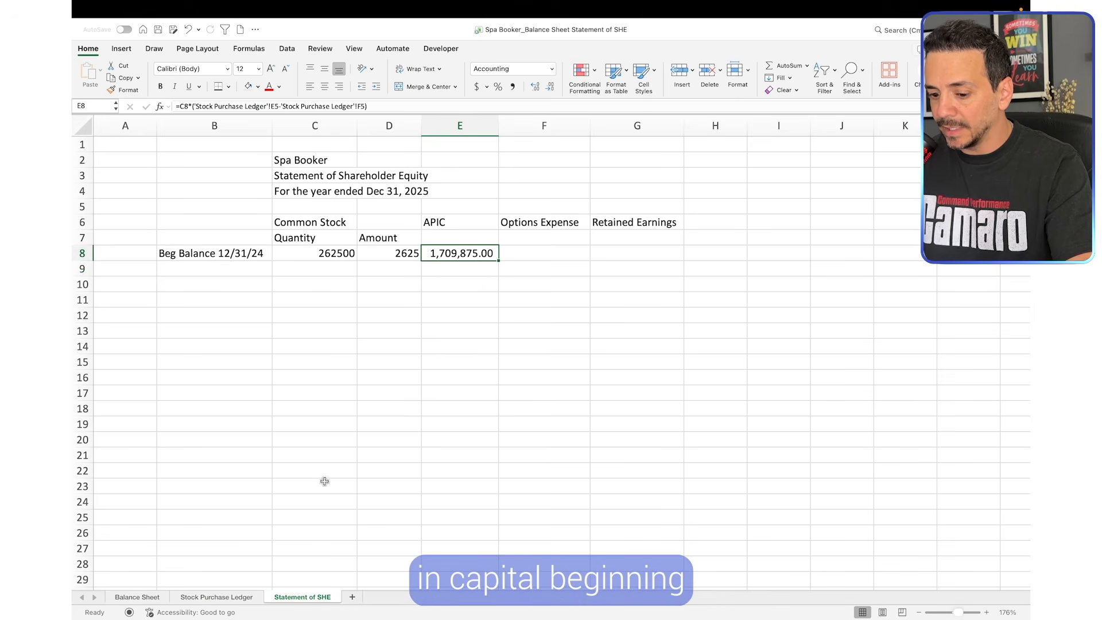
left_click(137, 597)
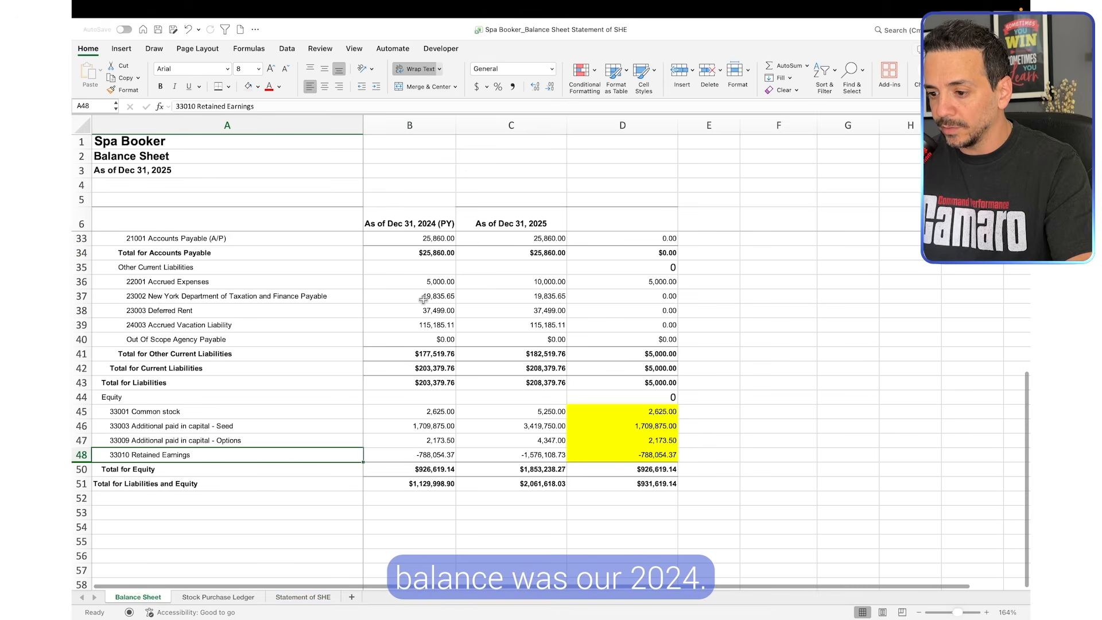
left_click(424, 125)
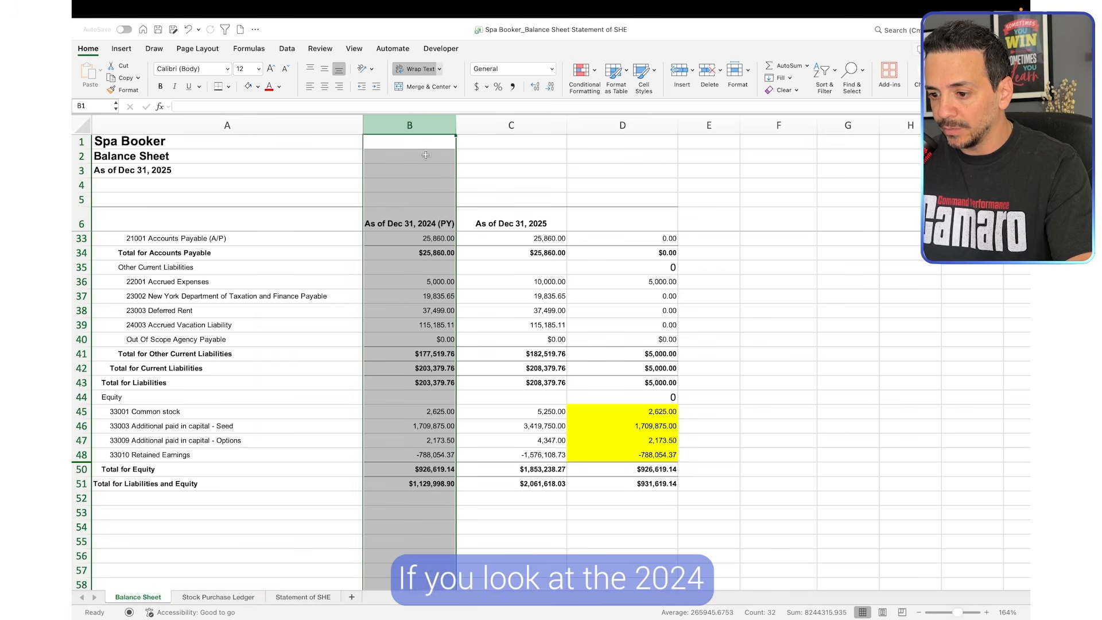
left_click(432, 429)
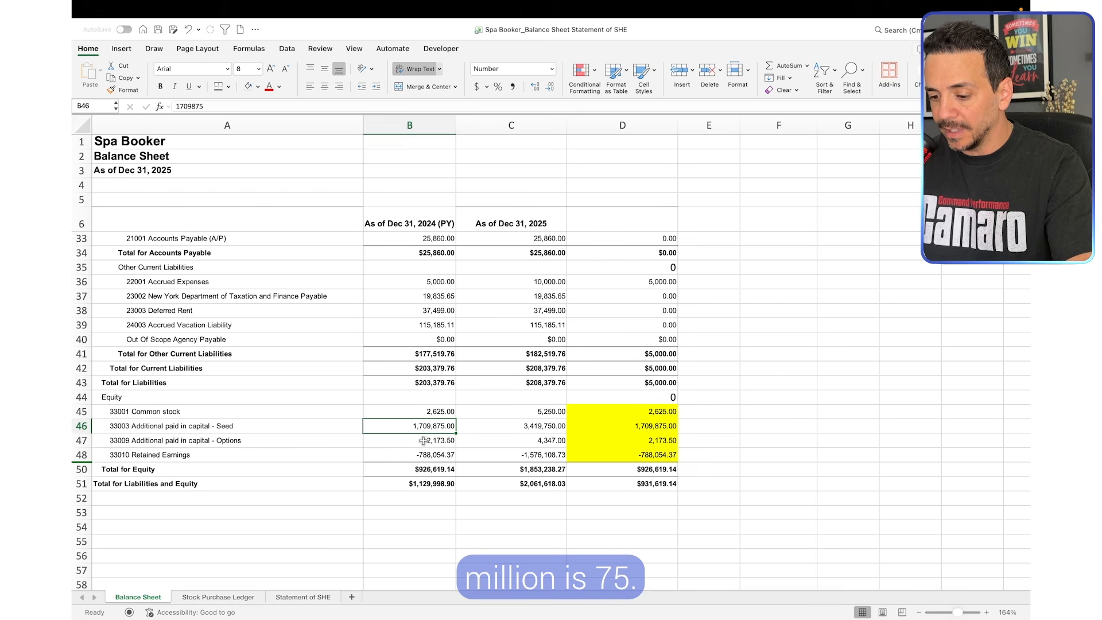
left_click(310, 597)
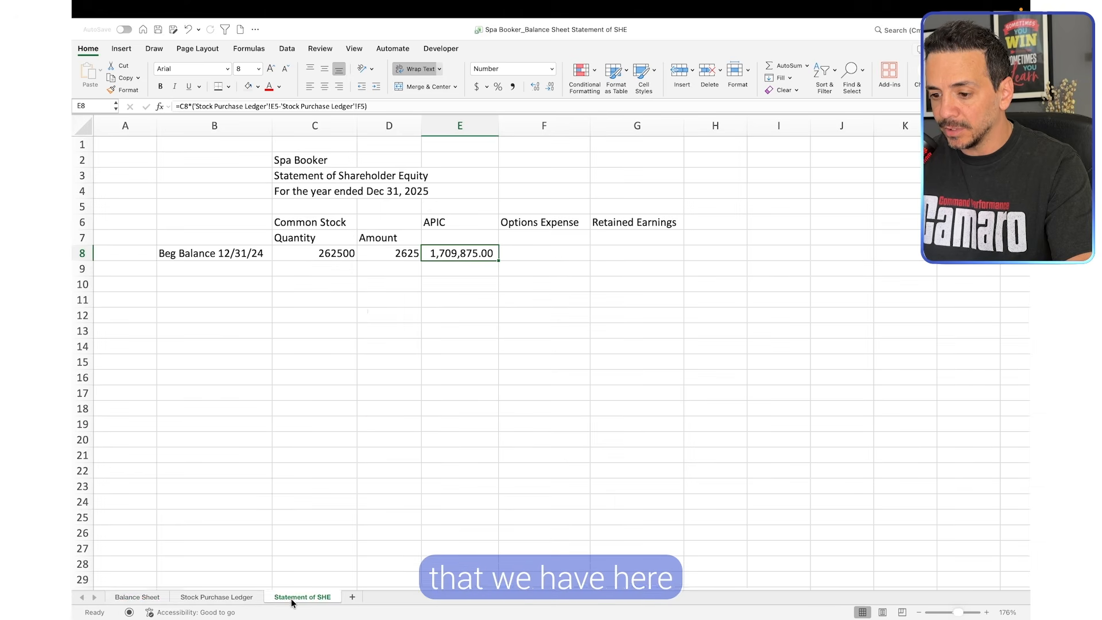
left_click(461, 286)
left_click(462, 253)
Link the beginning Options Expense in F8 to the Dec 31, 2024 additional paid in capital options balance, B47 on the Balance Sheet
double_click(533, 253)
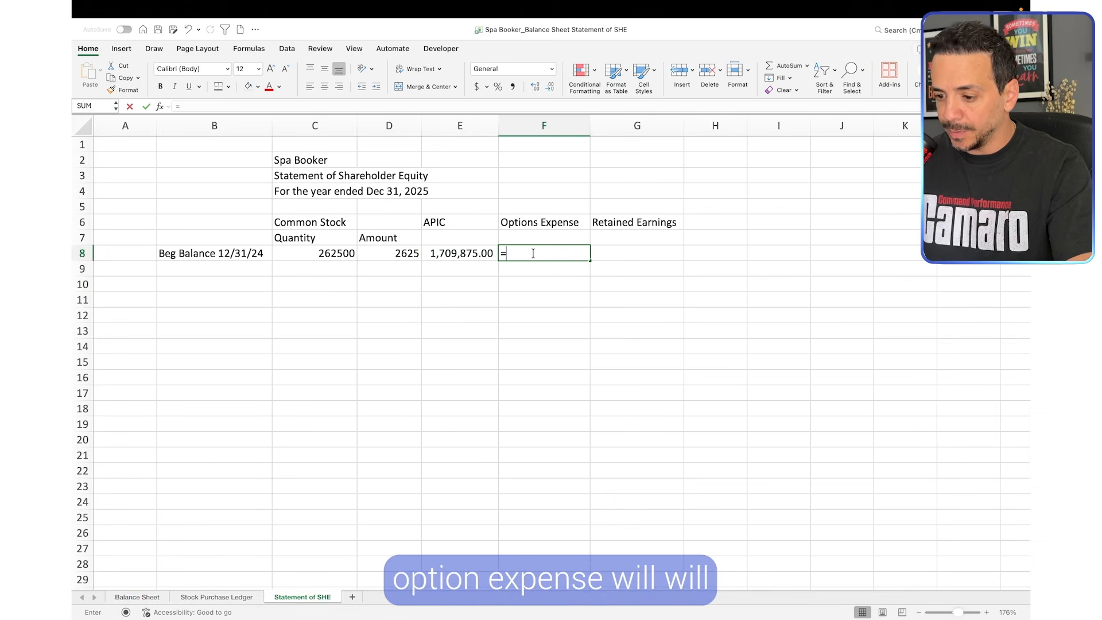
left_click(145, 597)
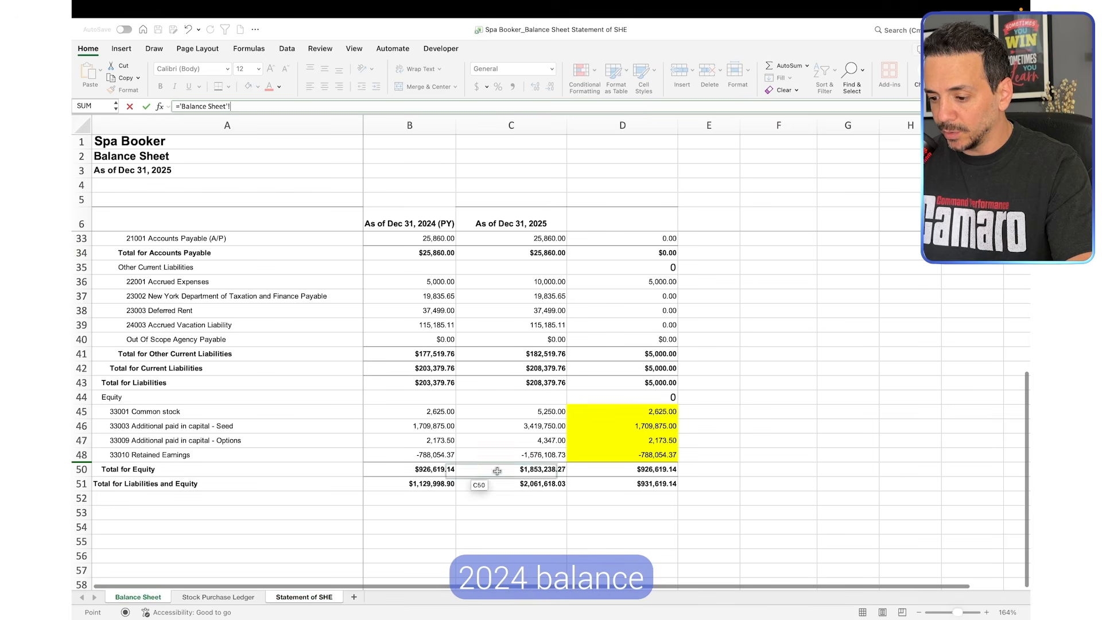
left_click(440, 442)
key("Return")
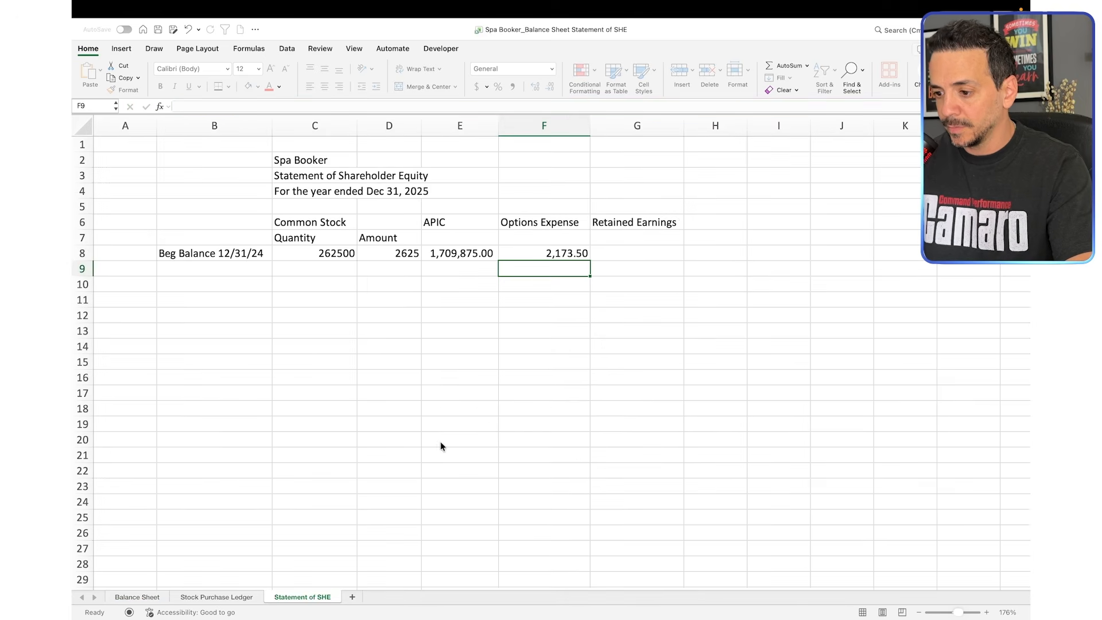
Link the beginning Retained Earnings in G8 to the Dec 31, 2024 retained earnings balance, B48 on the Balance Sheet
left_click(637, 253)
type("=")
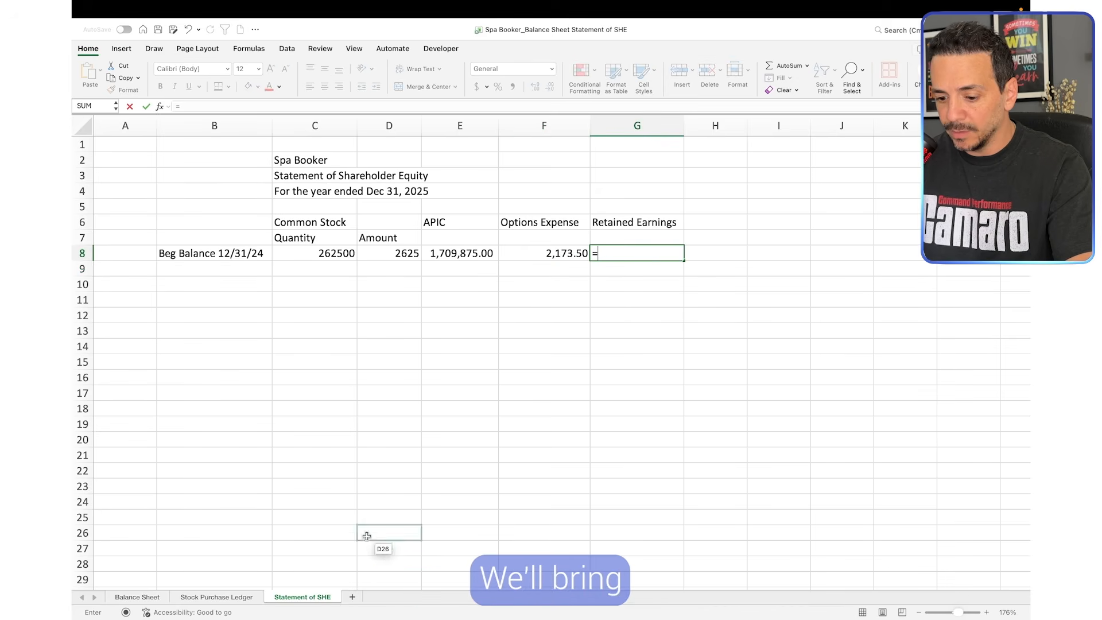
left_click(138, 597)
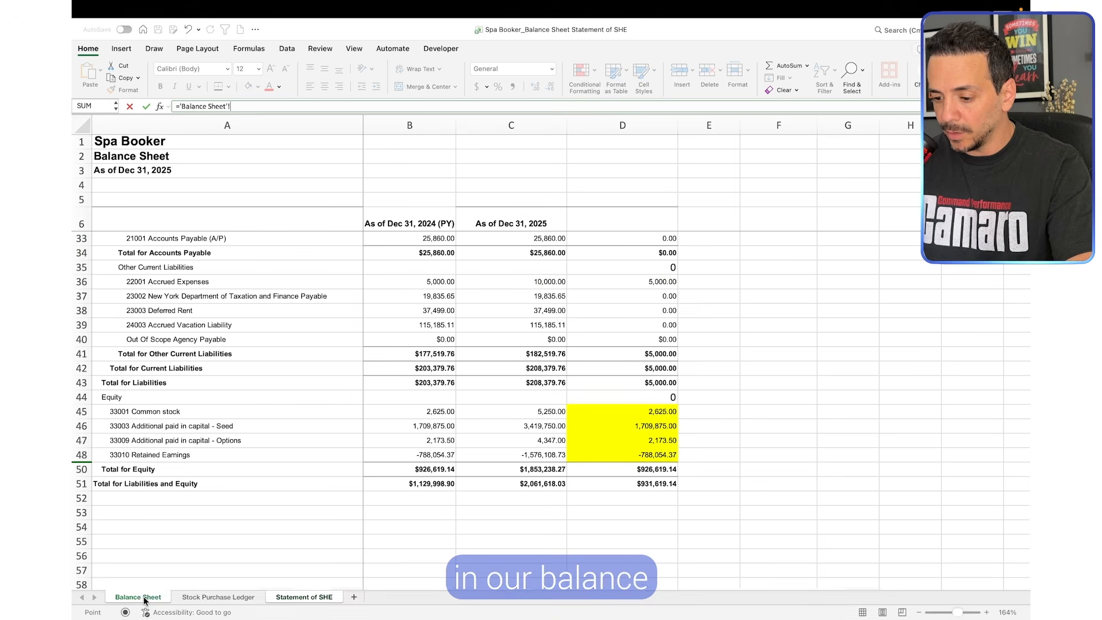
left_click(450, 453)
key("Return")
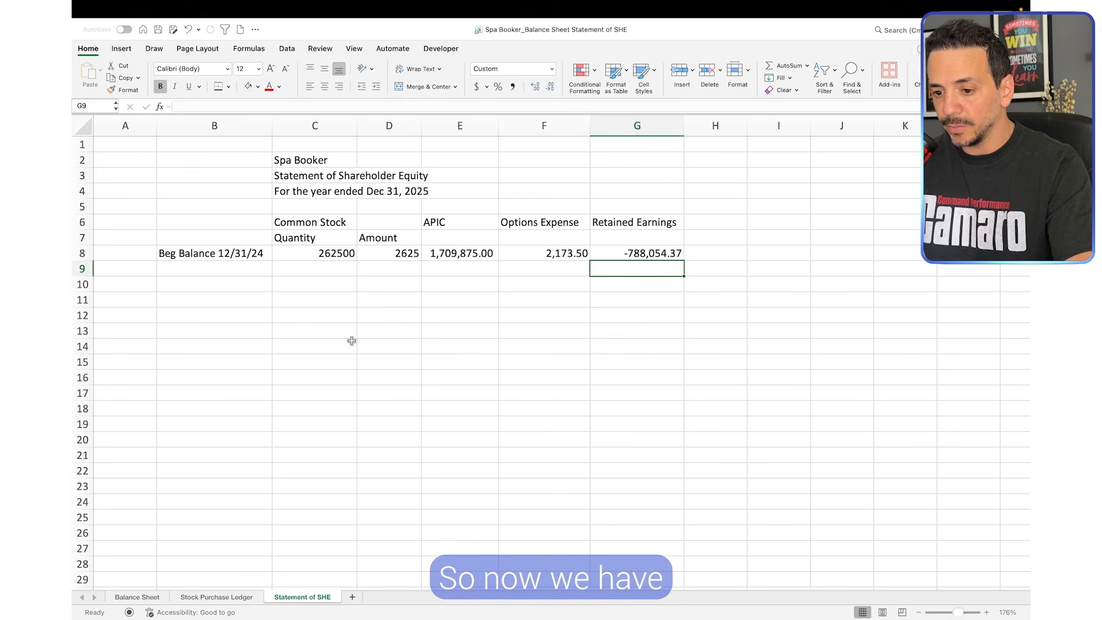
Label the first activity row "Add'l Seed Funding" in B10, below the beginning balance
left_click(250, 279)
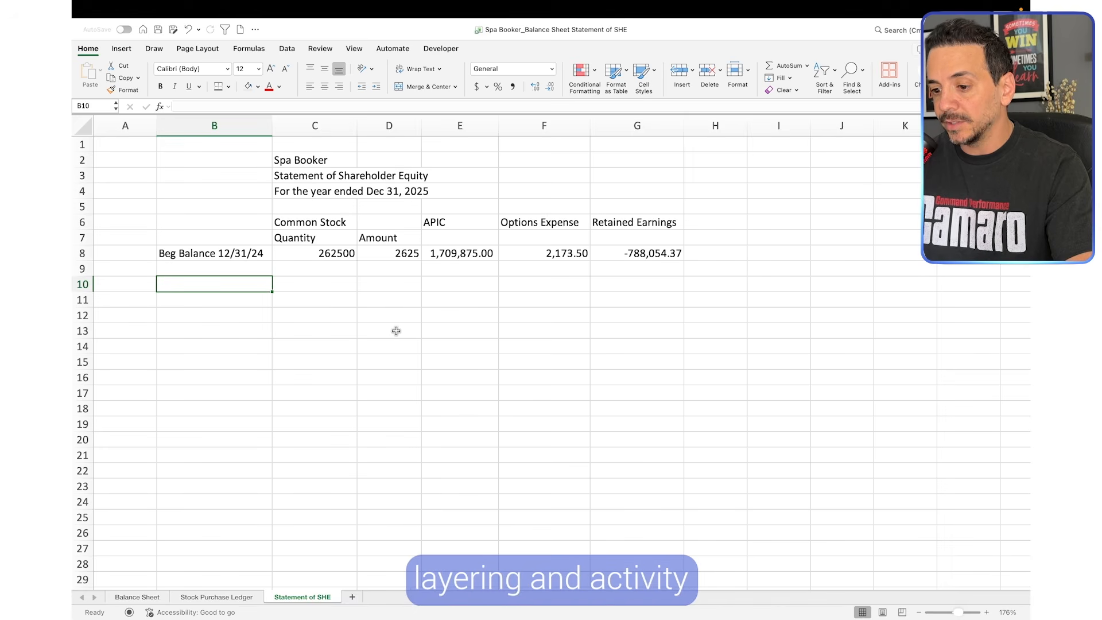
left_click(287, 329)
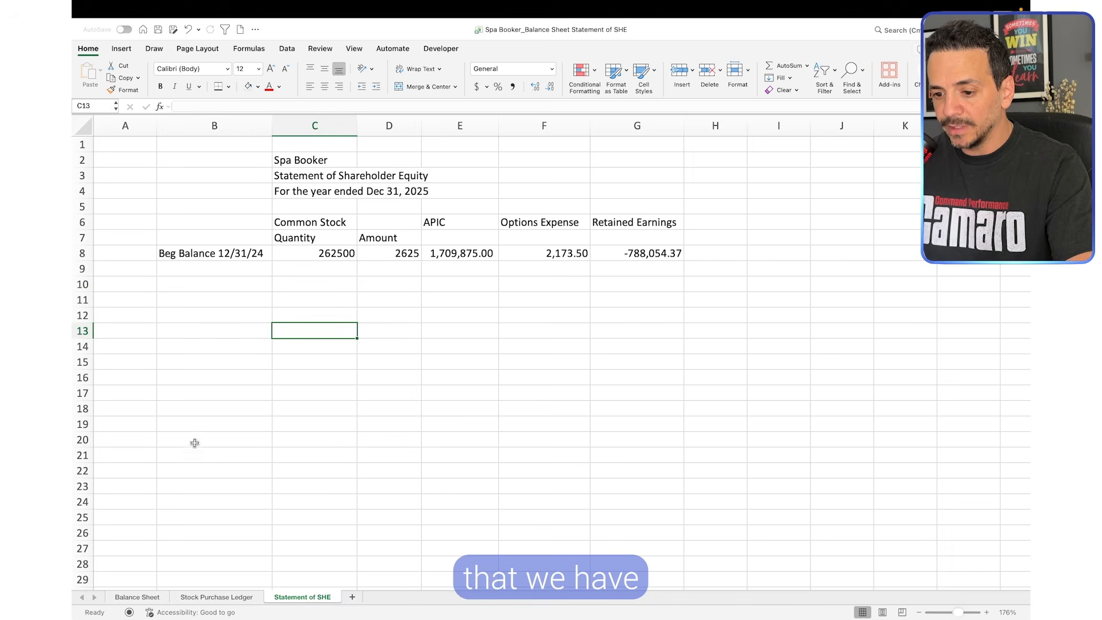
left_click(261, 287)
left_click(317, 249)
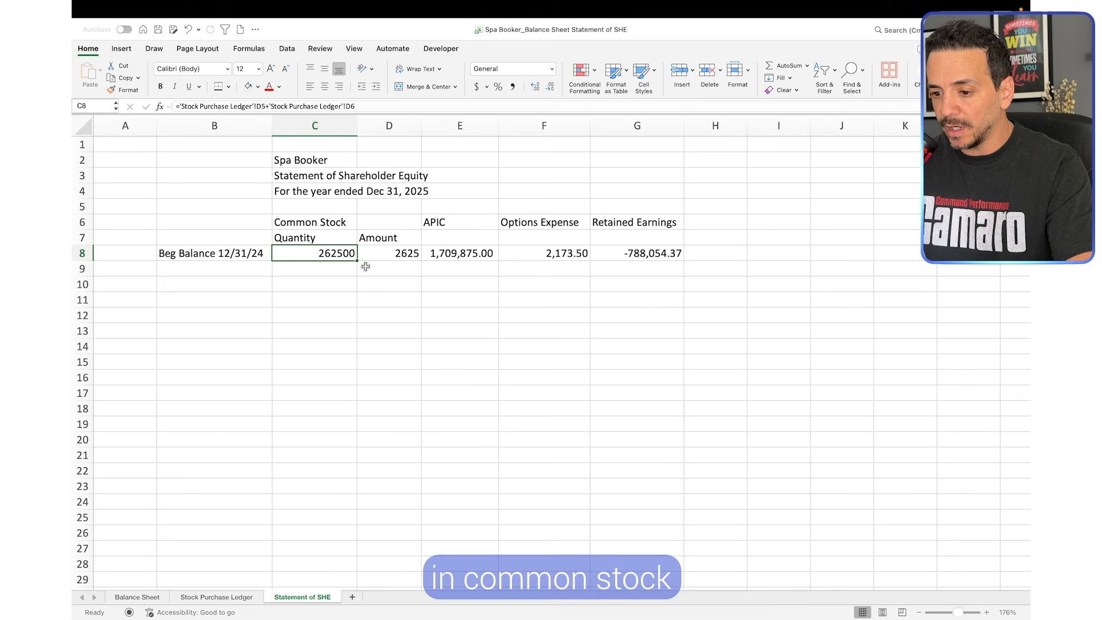
left_click(394, 254)
left_click(340, 254)
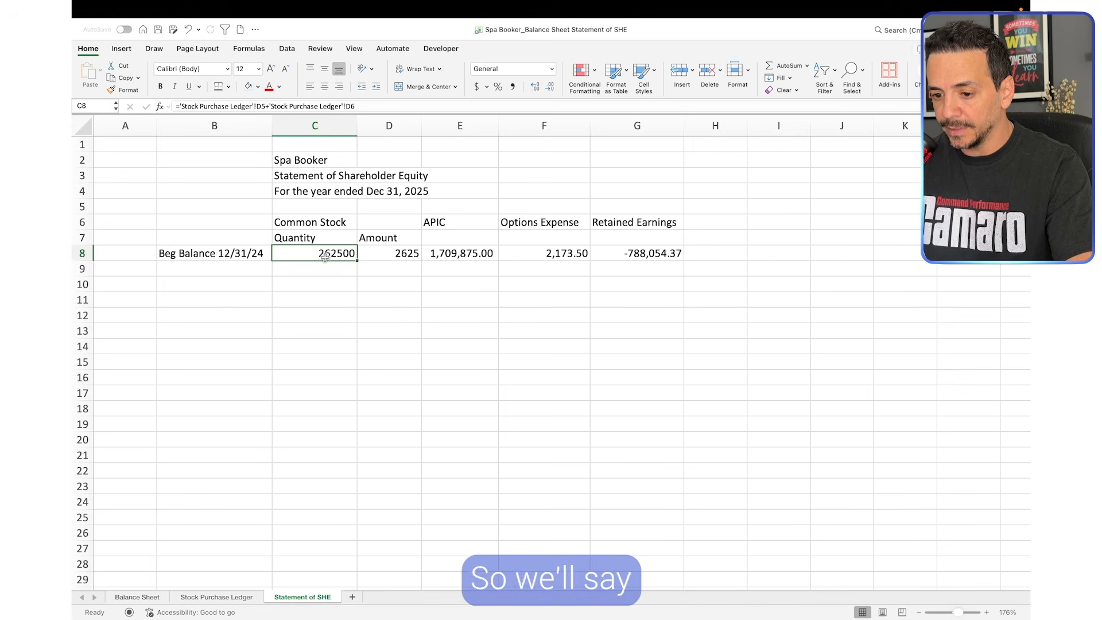
left_click(243, 287)
type("Add'l Se")
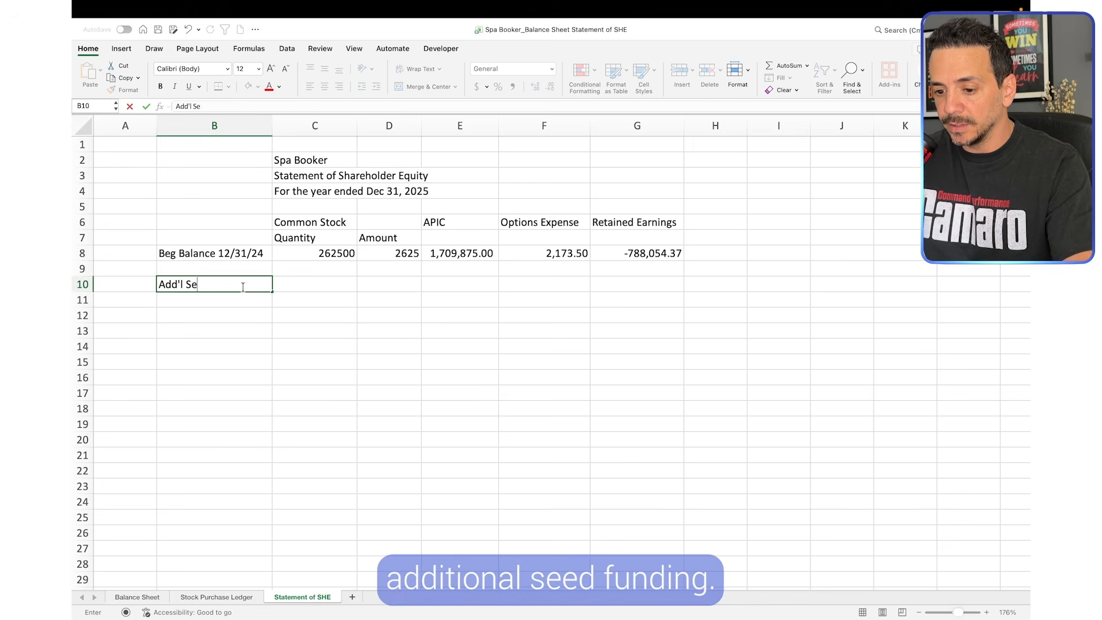
type("ed Funding")
Calculate the additional seed funding share quantity in C10 as the sum of the two Dec 31, 2025 ledger purchases, ='Stock Purchase Ledger'!D7+'Stock Purchase Ledger'!D8
left_click(330, 283)
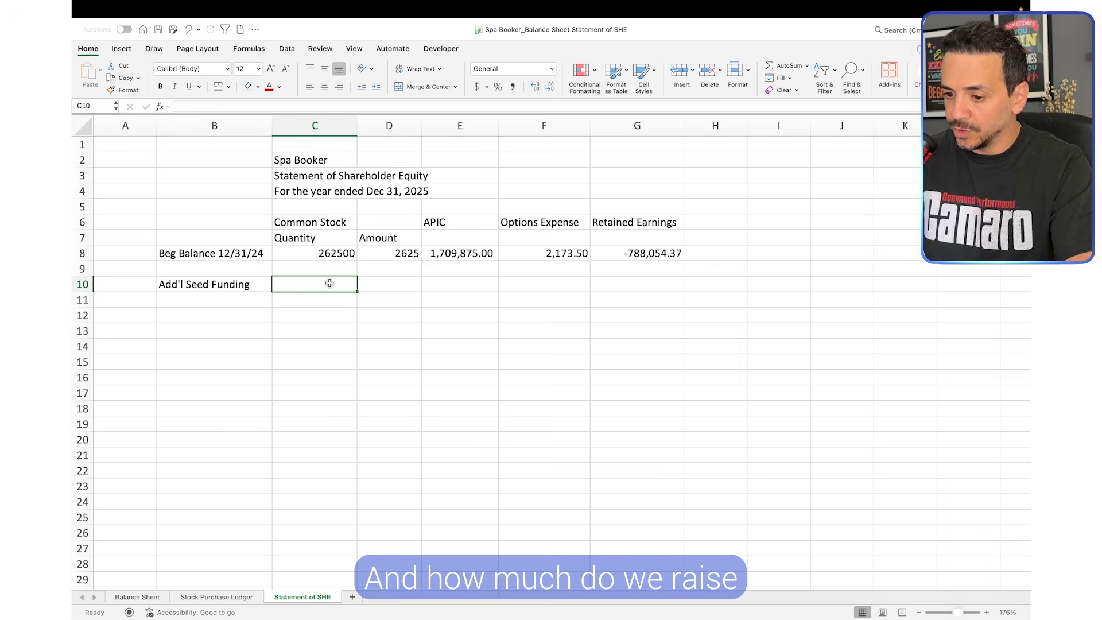
type("=")
left_click(216, 596)
left_click(466, 255)
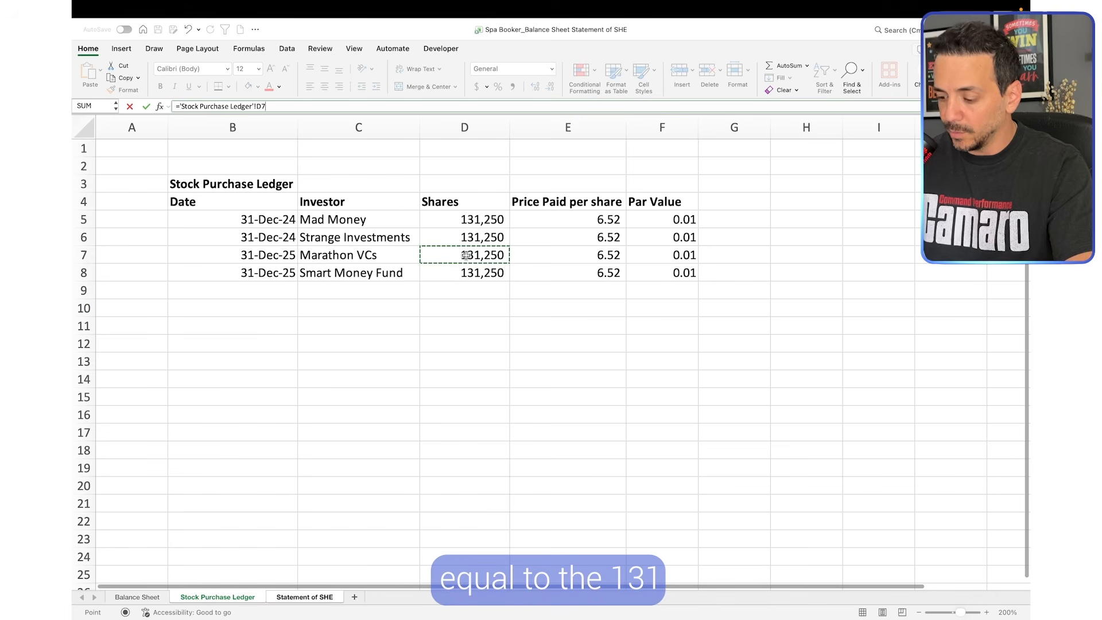
type("+")
left_click(467, 272)
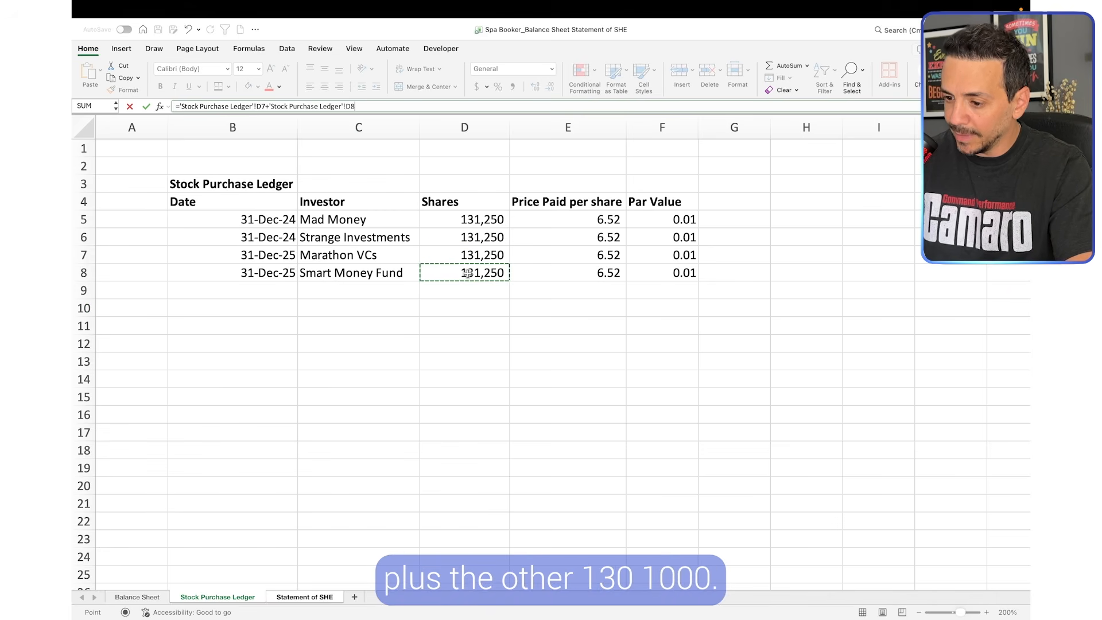
key("Return")
key("Up")
Calculate the additional seed funding common stock amount in D10 as quantity times par value, =C10*'Stock Purchase Ledger'!F7
left_click(400, 285)
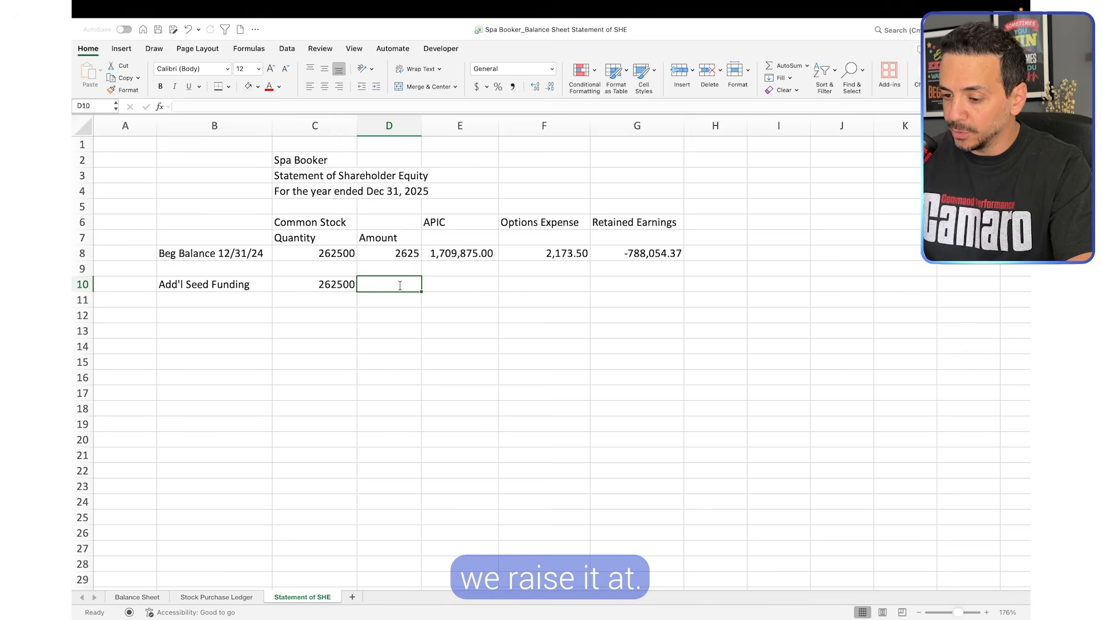
type("=")
left_click(327, 283)
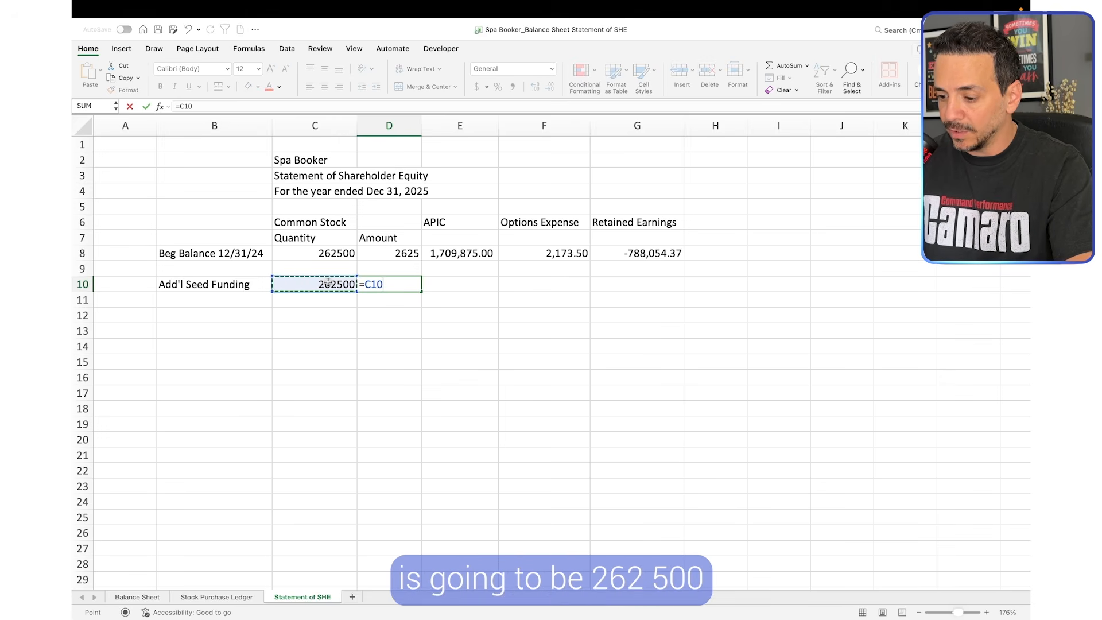
type("*")
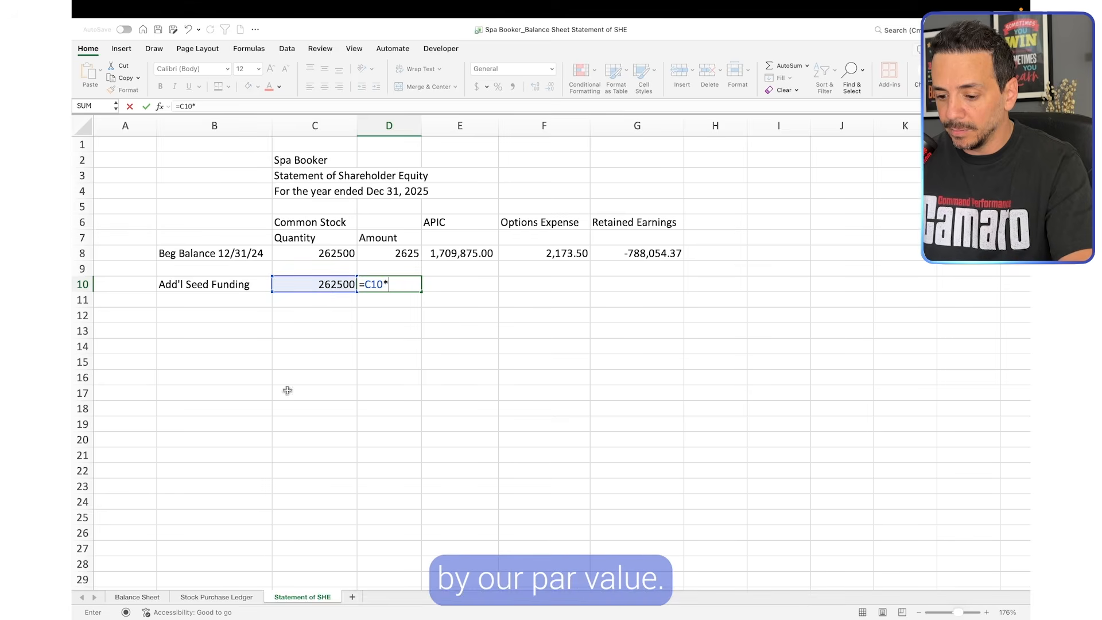
left_click(217, 597)
left_click(654, 227)
key("Return")
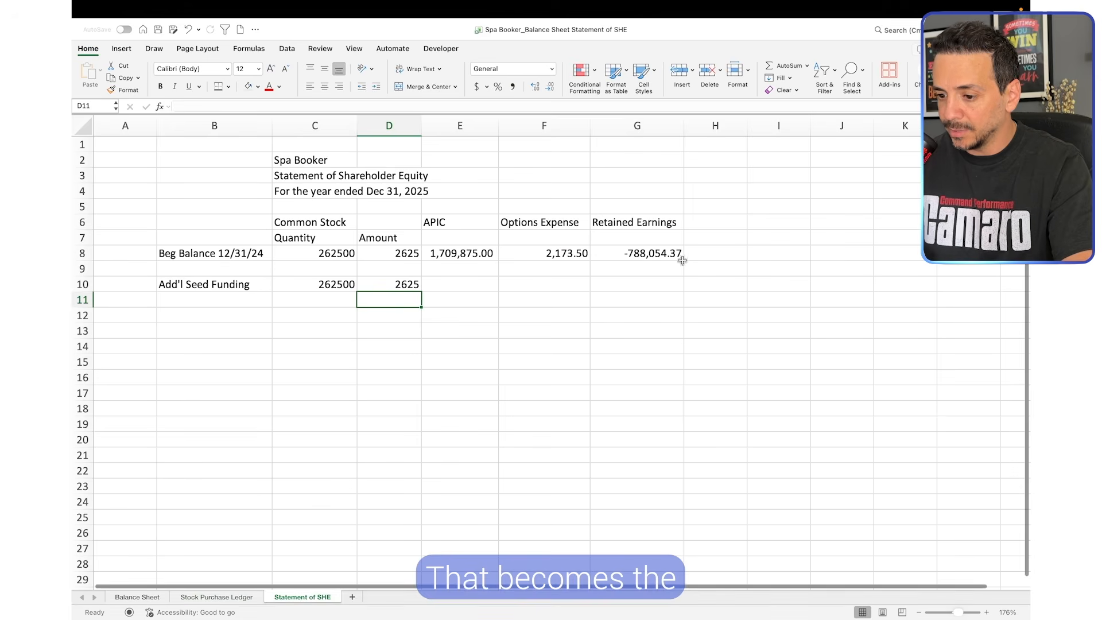
left_click(393, 284)
left_click(443, 299)
left_click(402, 284)
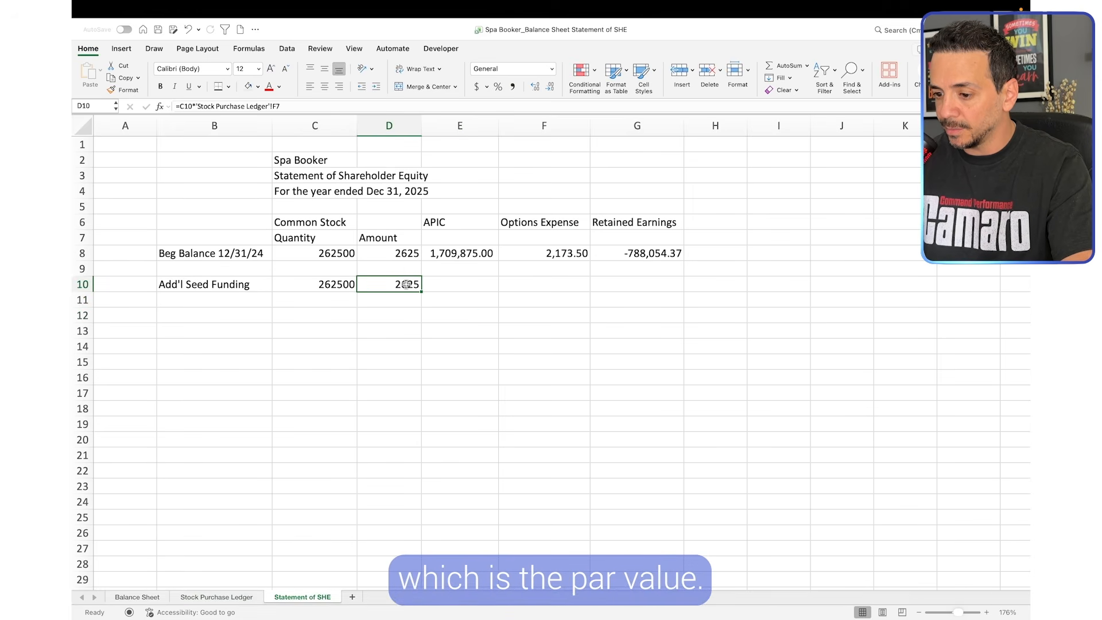
left_click(470, 298)
Calculate the additional seed funding APIC in E10 as C10 times price paid minus par value, =C10*('Stock Purchase Ledger'!E5-'Stock Purchase Ledger'!F5)
left_click(446, 284)
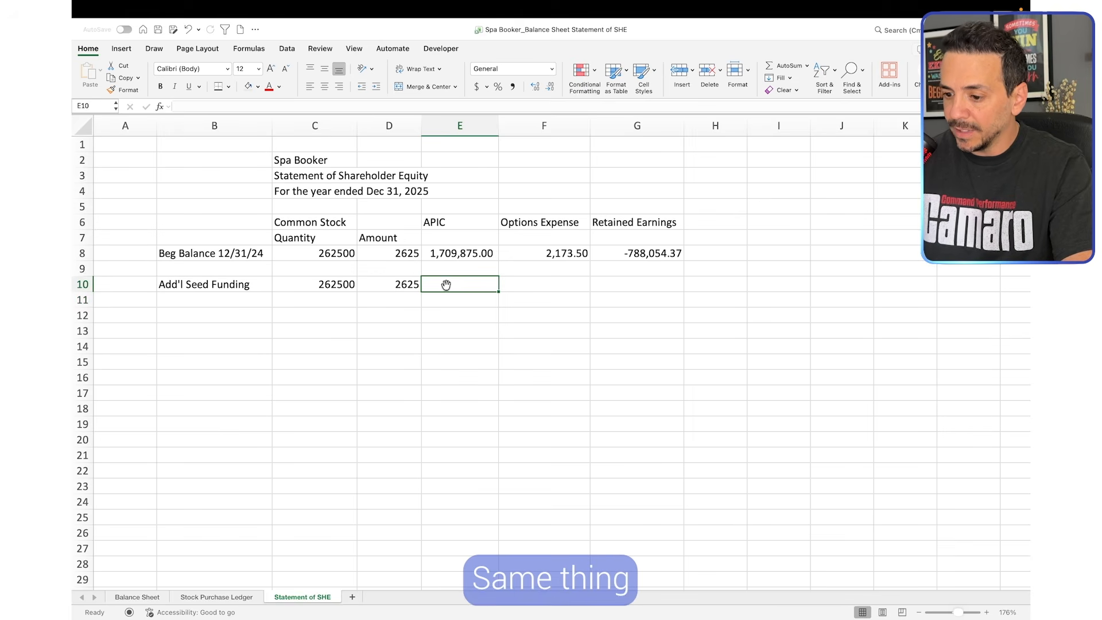
type("=")
left_click(332, 285)
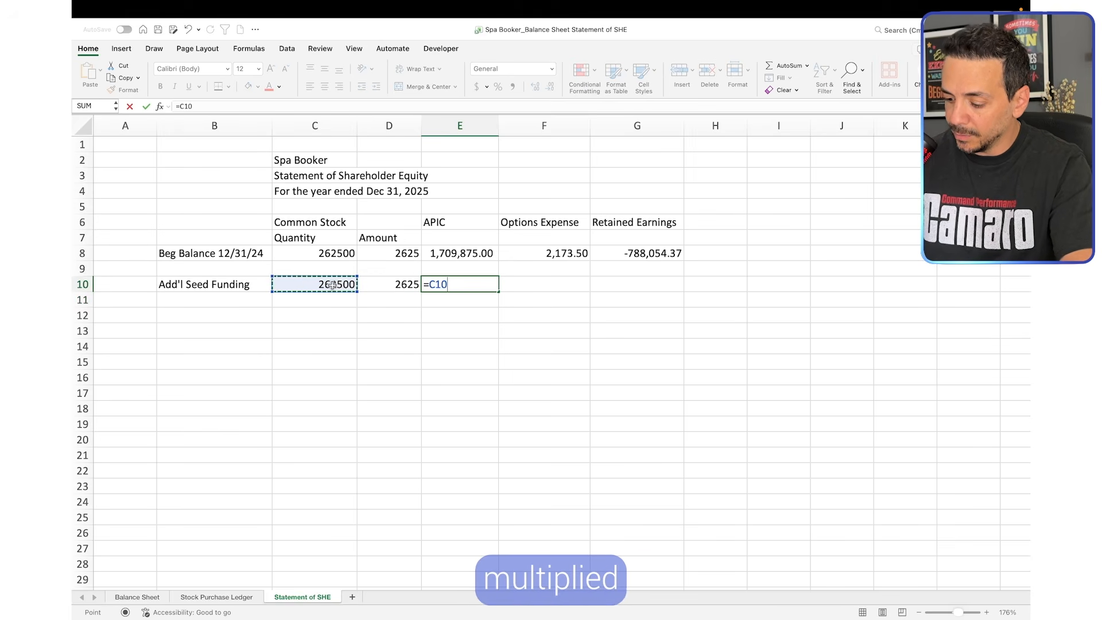
type("*(")
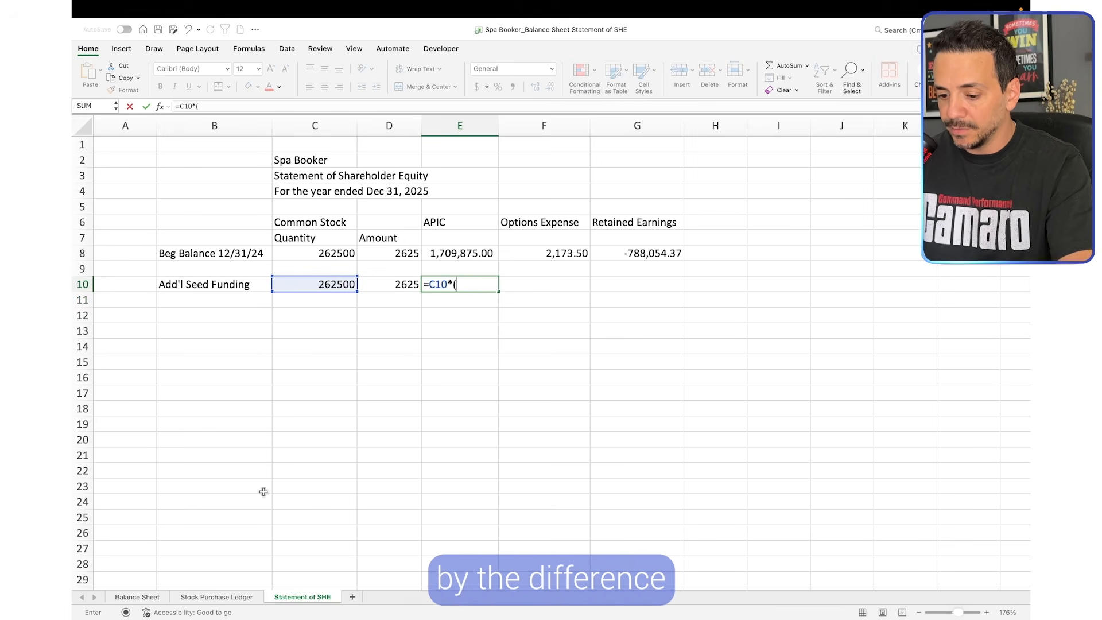
left_click(218, 597)
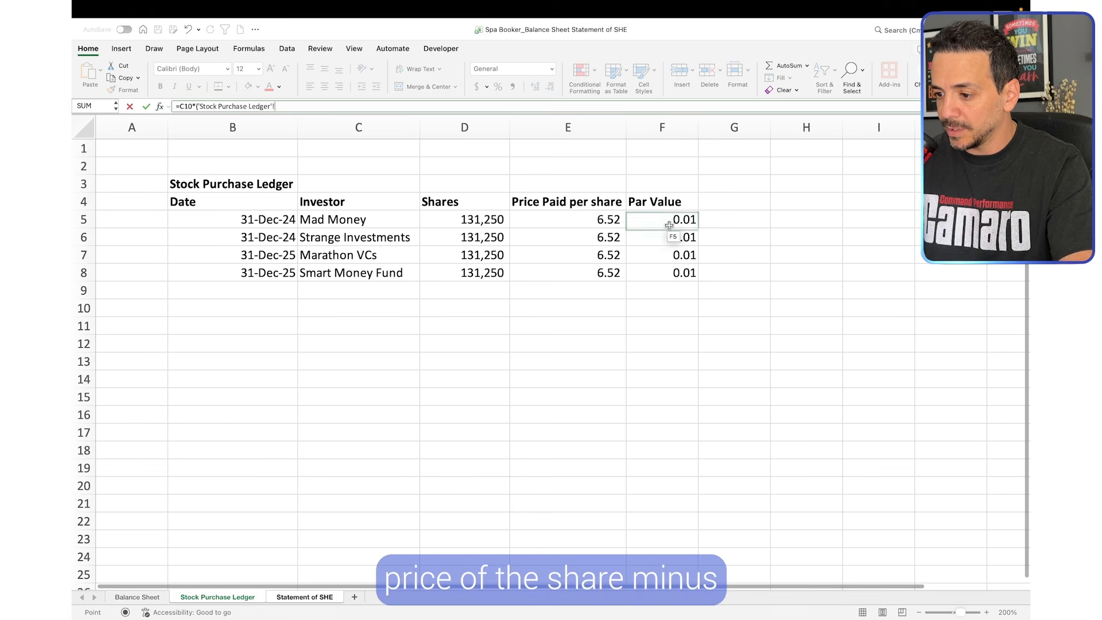
left_click(606, 219)
type("-")
left_click(675, 220)
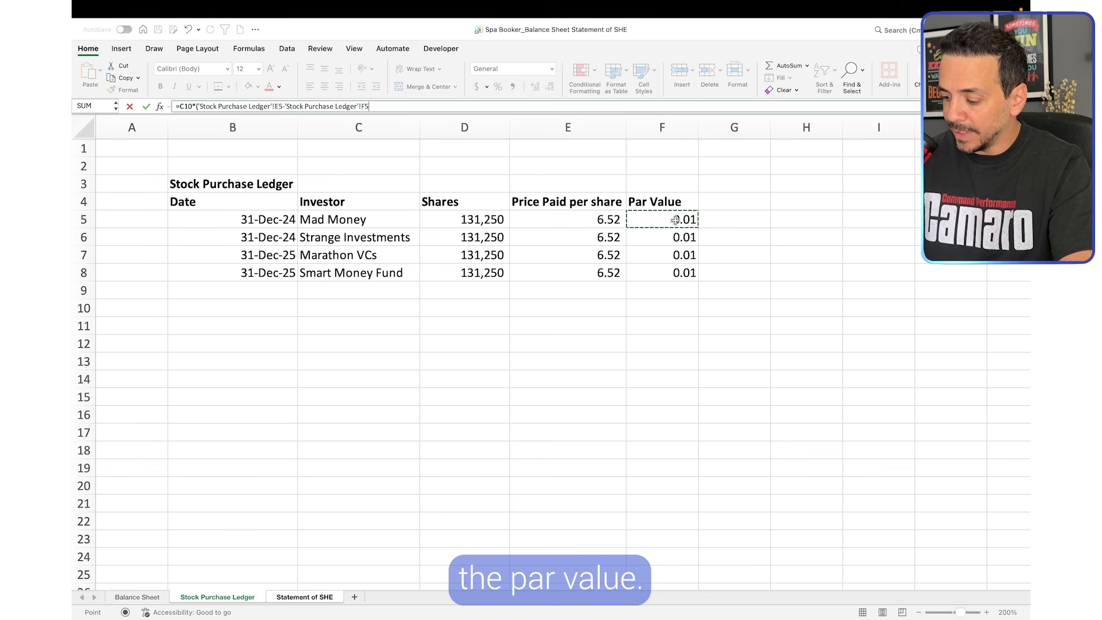
key("Return")
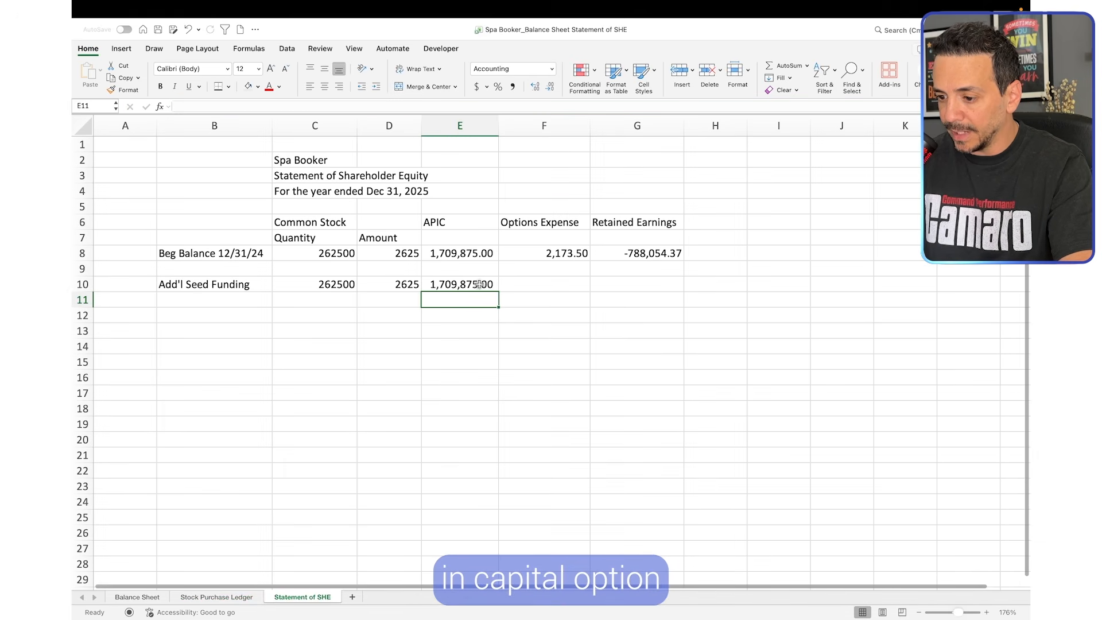
key("Up")
Label the second activity row "Option Expense" in B12
left_click(537, 225)
left_click(214, 317)
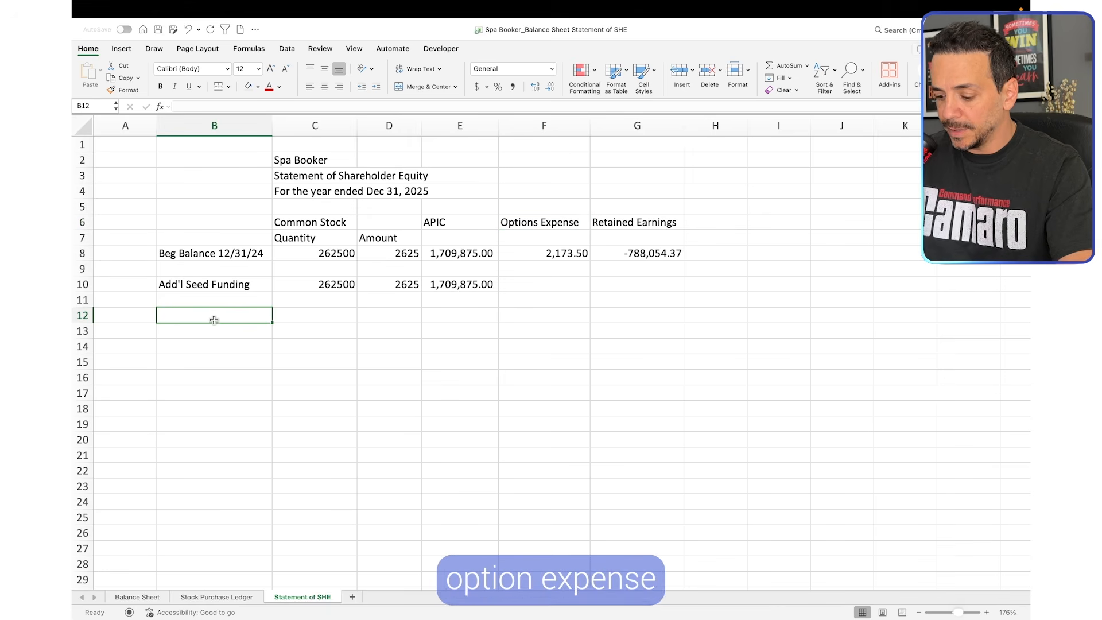
type("Option E")
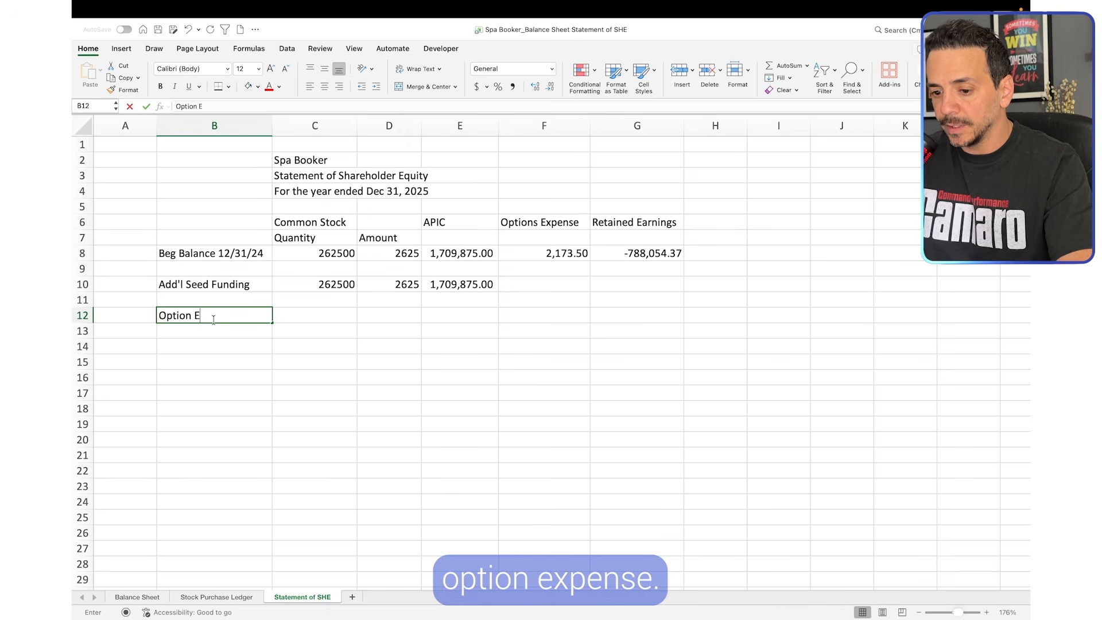
type("xpense")
left_click(389, 377)
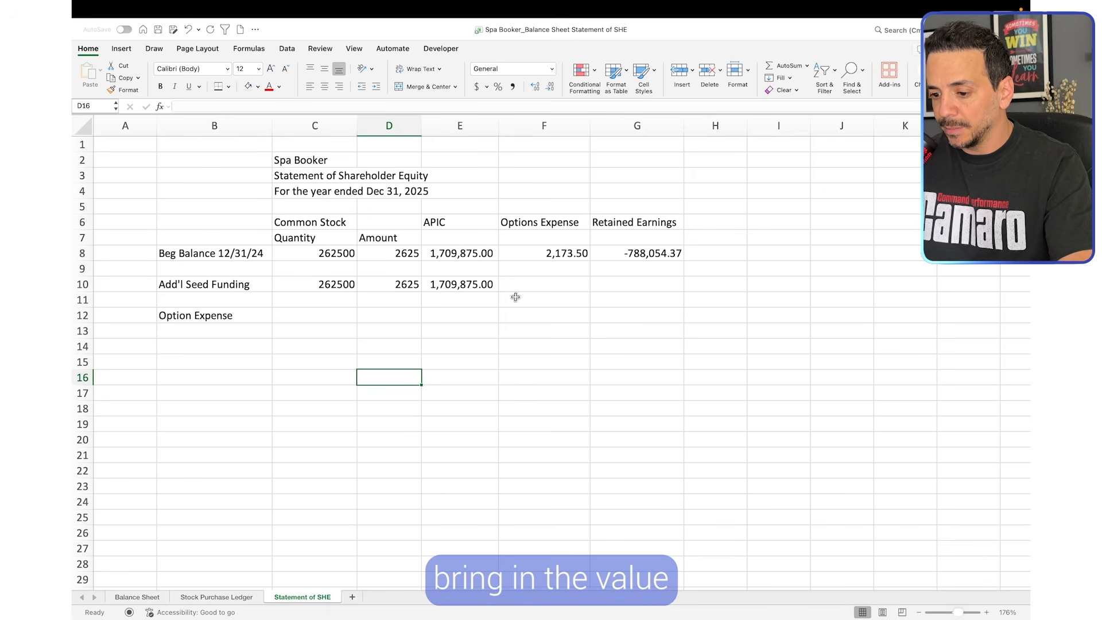
Link the Option Expense activity in F12 to the change in additional paid in capital options, D47 on the Balance Sheet
left_click(576, 313)
type("=")
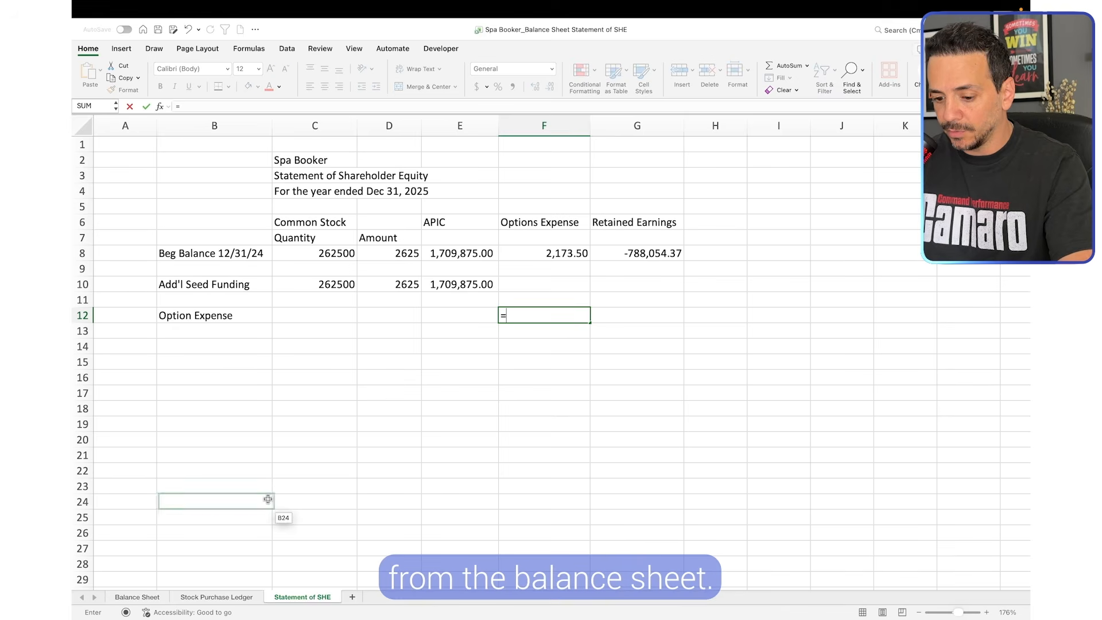
left_click(142, 597)
left_click(648, 440)
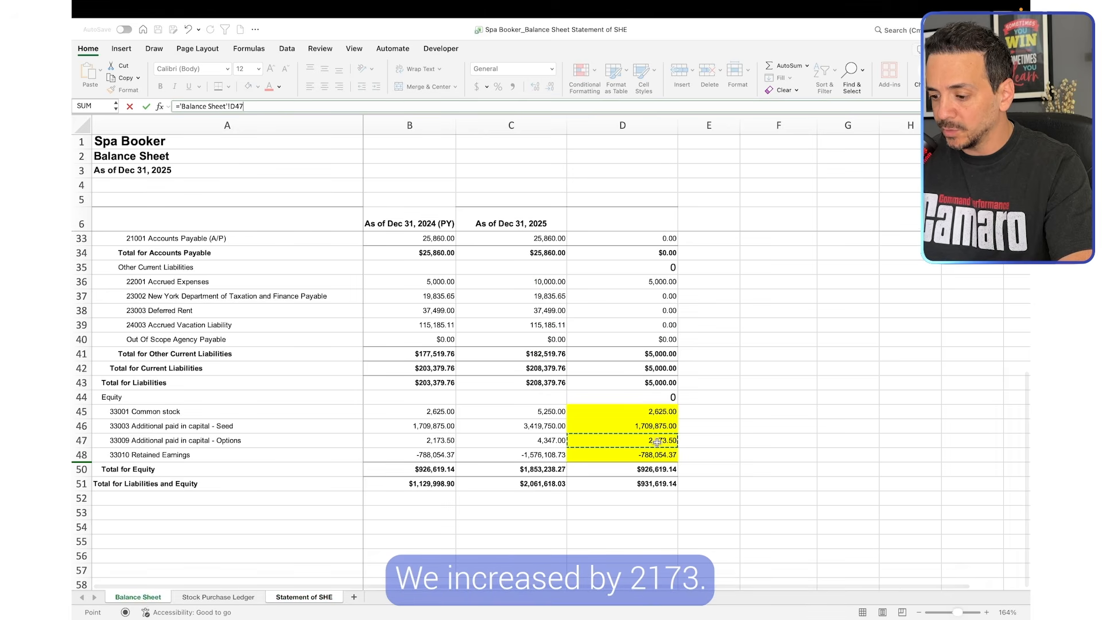
key("Return")
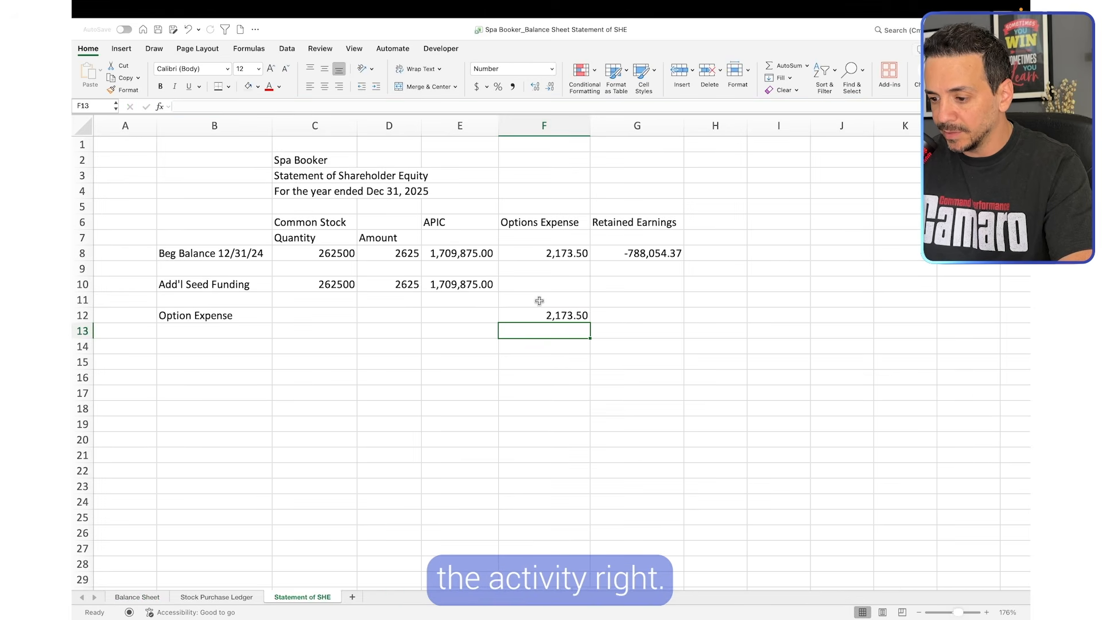
left_click(561, 315)
Label the retained earnings activity row "Net Loss" in B14
left_click(634, 224)
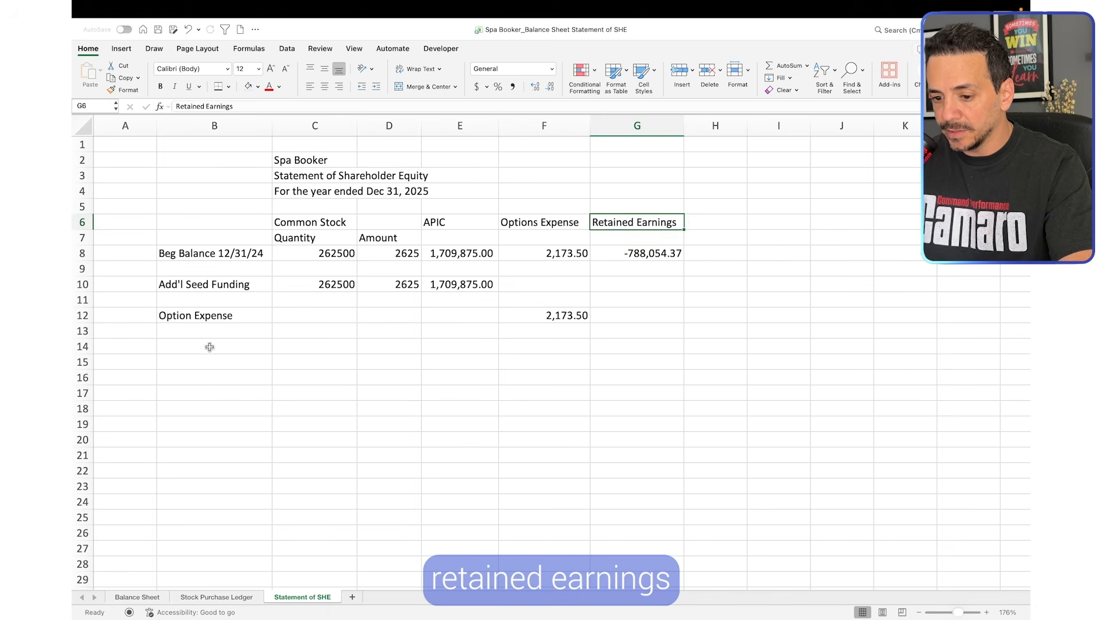
left_click(228, 347)
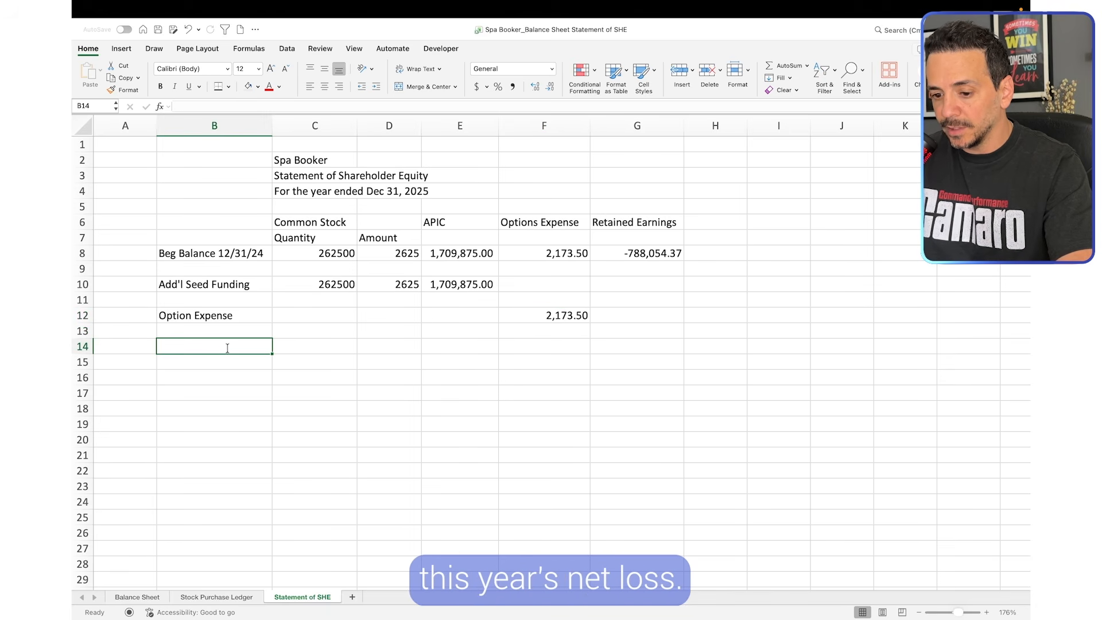
type("Ne")
type("t Loss")
left_click(315, 378)
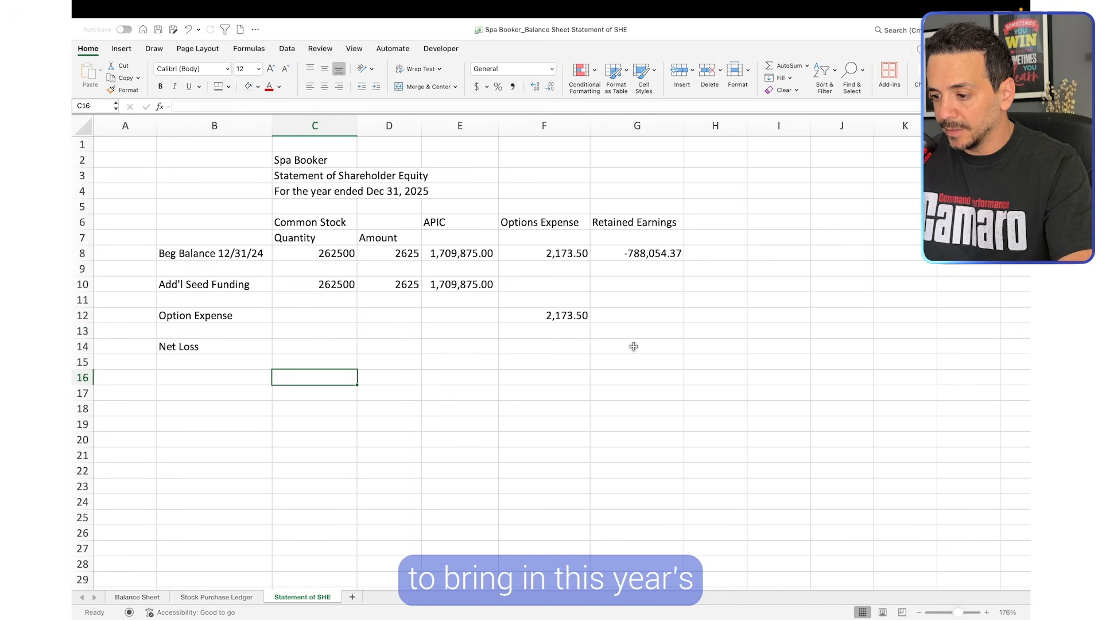
Link the Net Loss under Retained Earnings in G14 to the change in retained earnings, D48 on the Balance Sheet
left_click(633, 347)
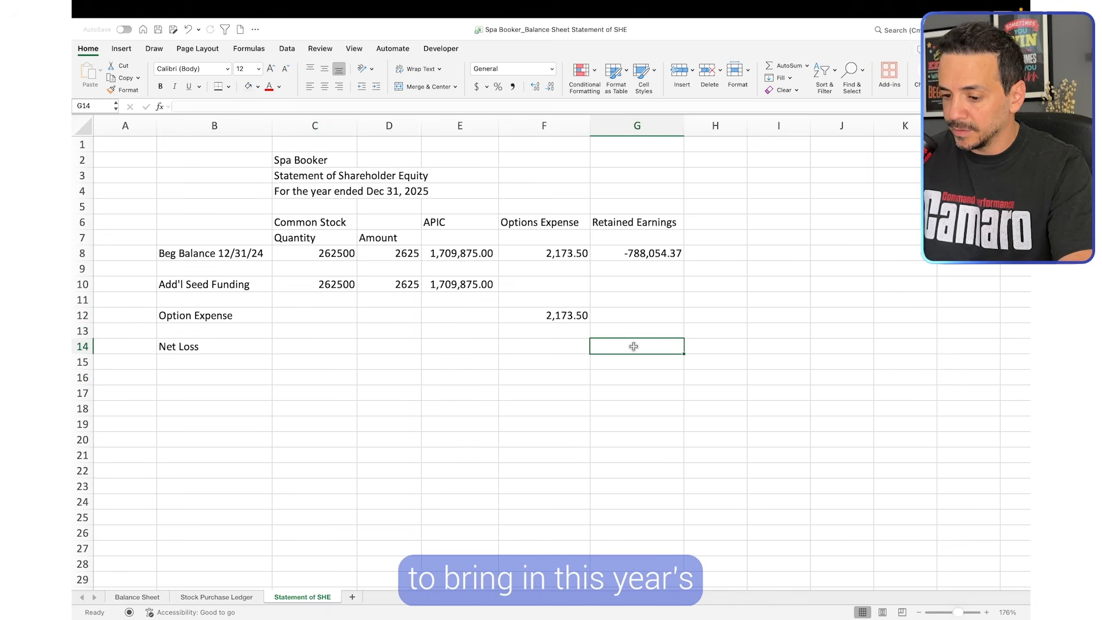
left_click(138, 597)
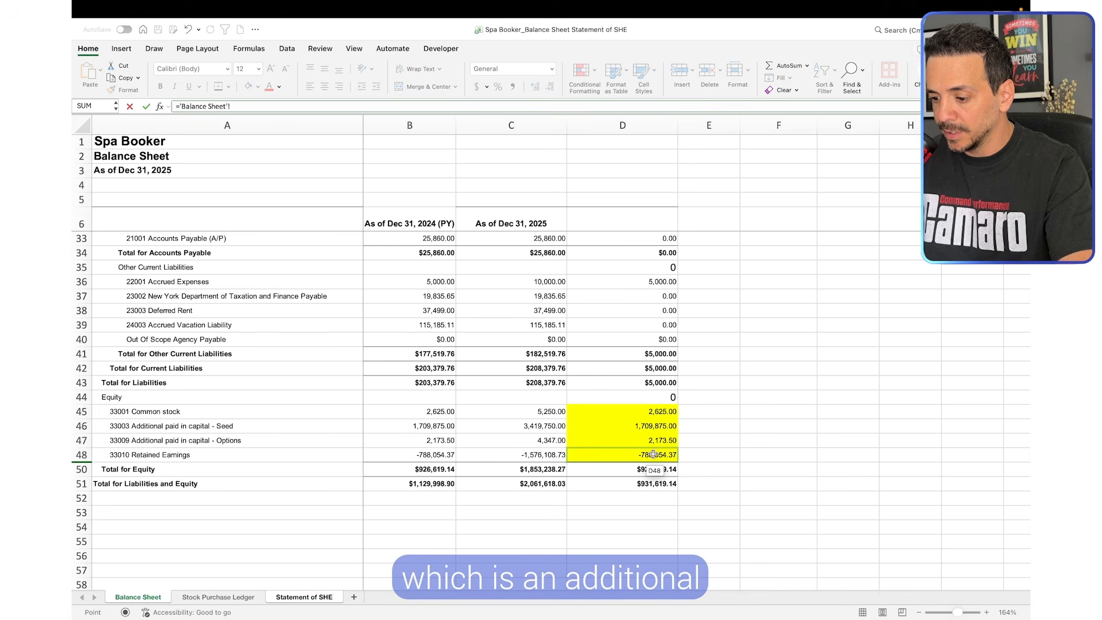
key("Return")
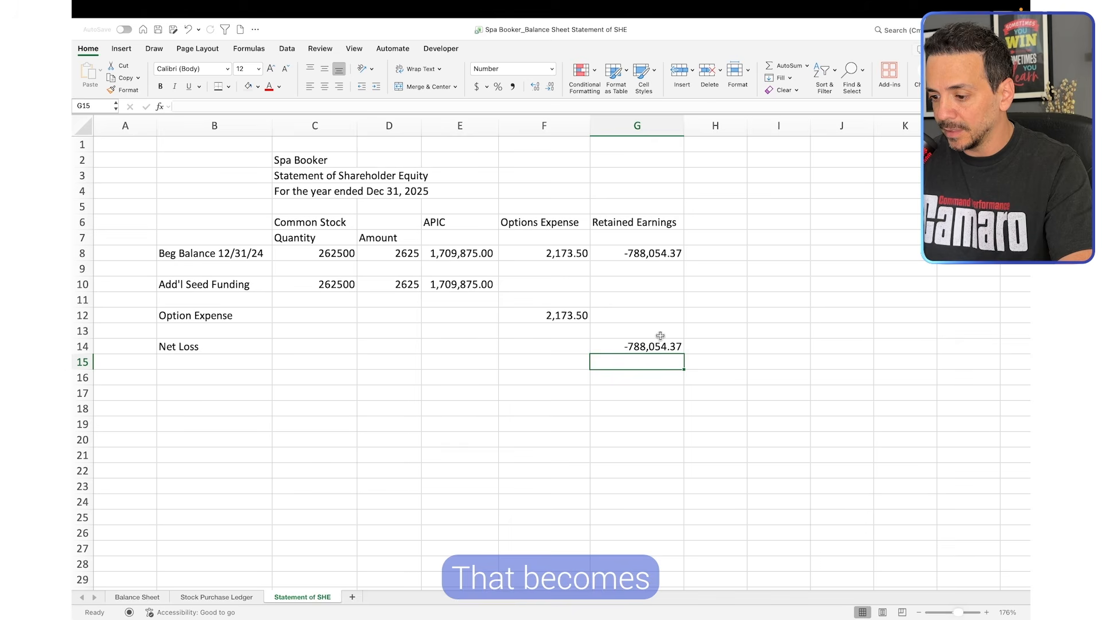
left_click(649, 346)
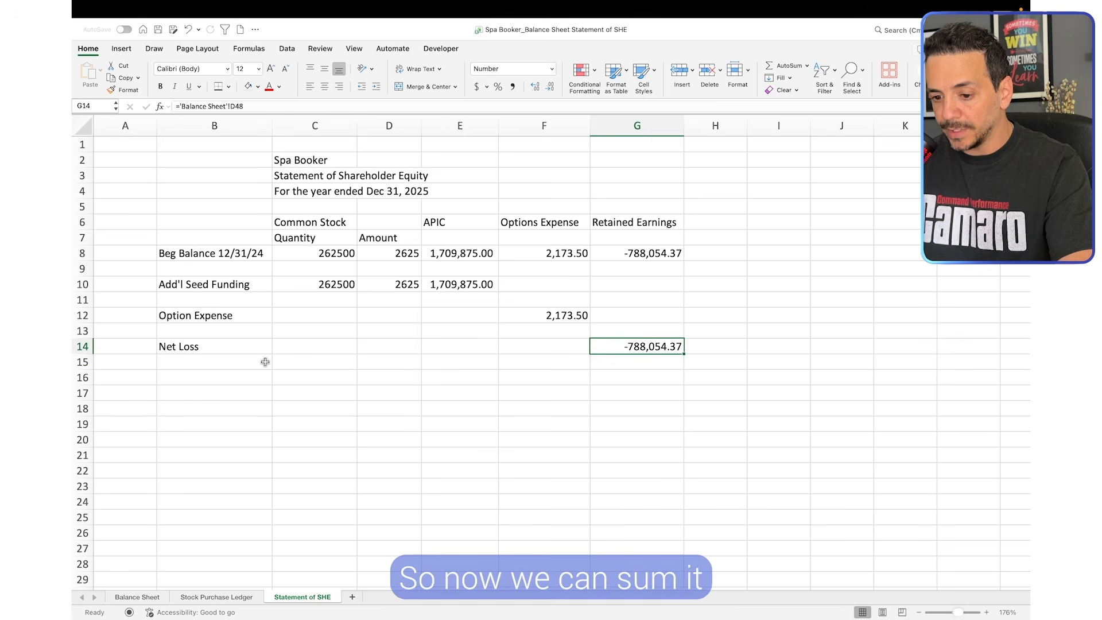
Label the closing row "Total" in B16, below Net Loss
left_click(230, 381)
type("Total")
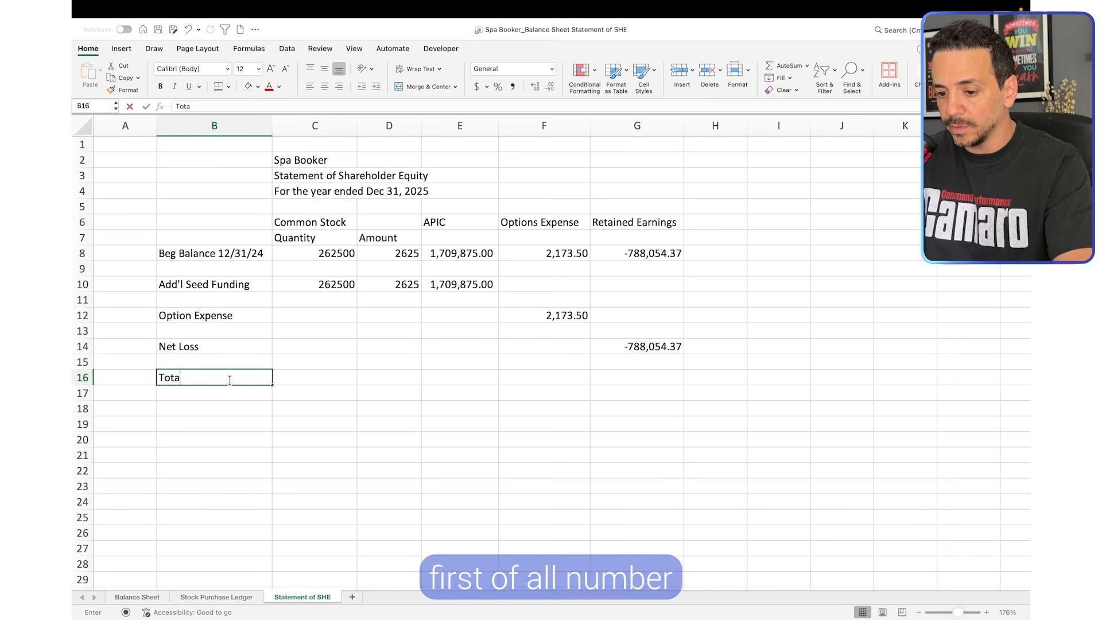
key("Tab")
Format the APIC amounts in E8:E10 as dollar accounting values with no decimals
left_click_drag(336, 260, 644, 347)
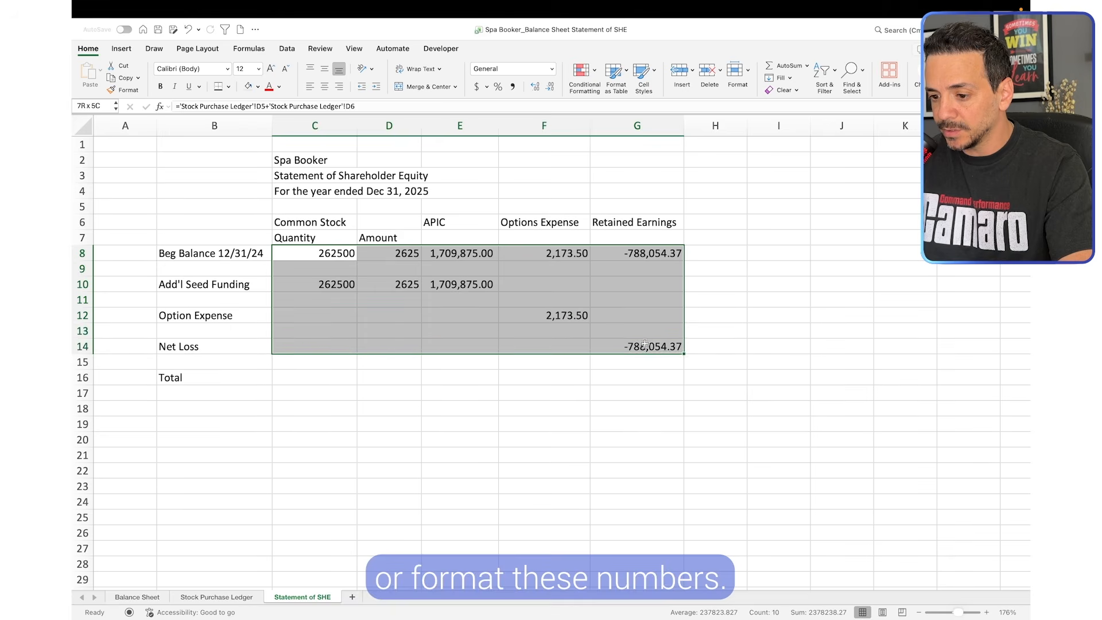
left_click(546, 331)
left_click(462, 259)
left_click_drag(461, 259, 460, 284)
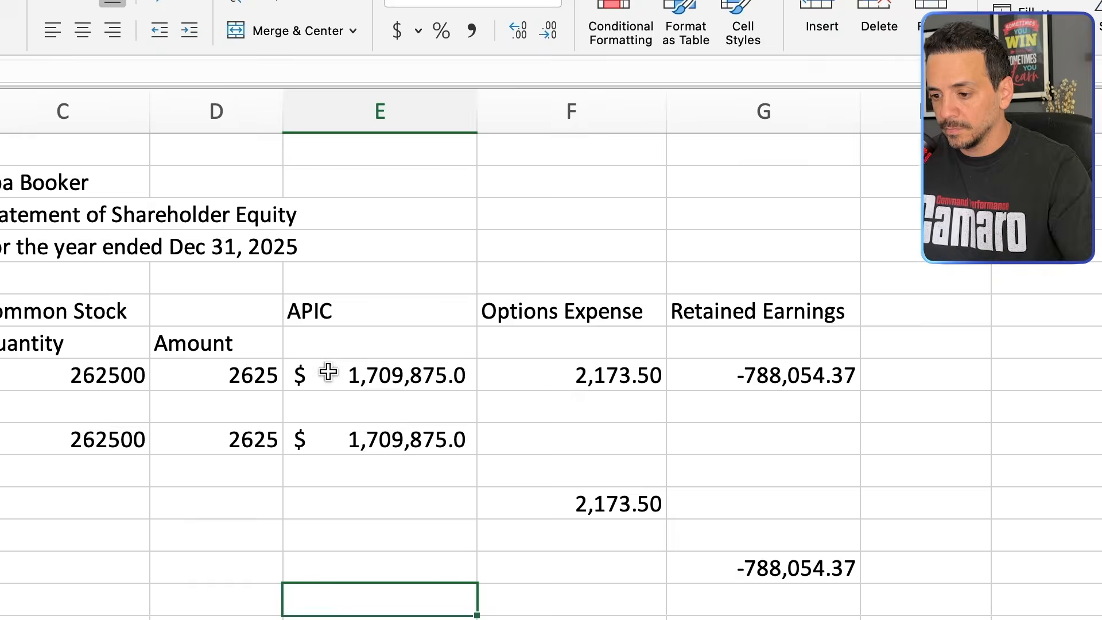
left_click_drag(452, 254, 478, 281)
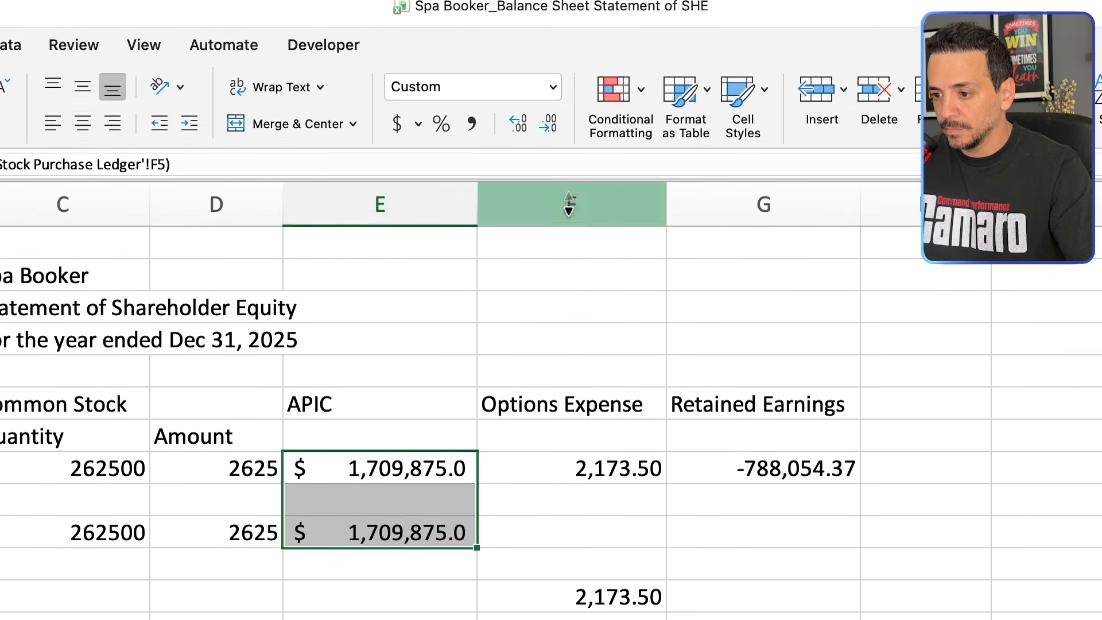
left_click(548, 112)
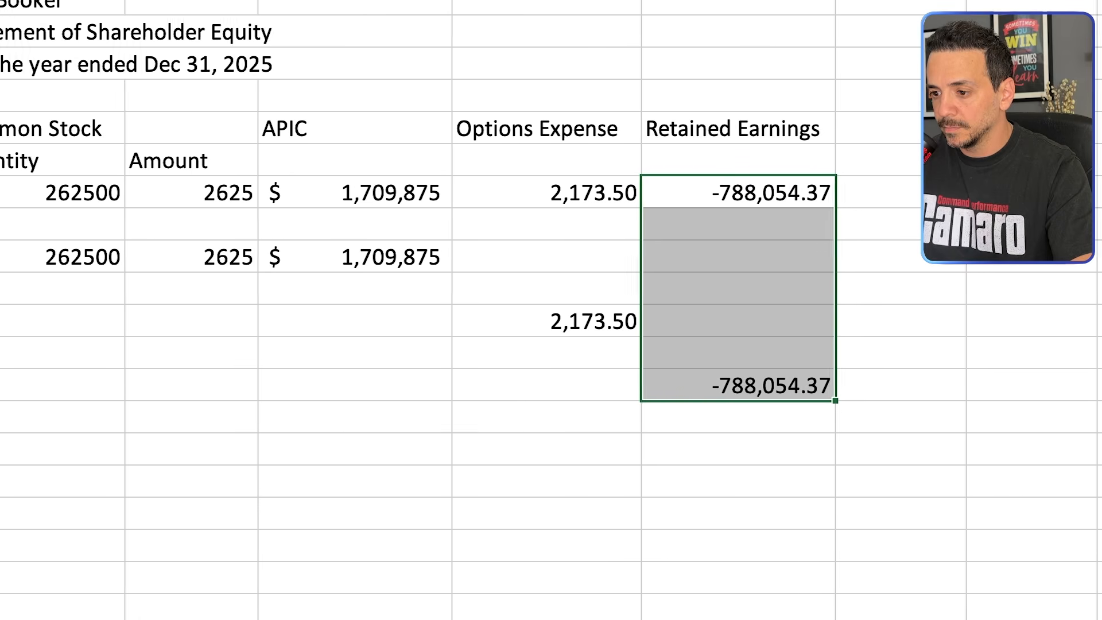
Format the Retained Earnings amounts in G8:G14 as dollar accounting values with no decimals
key("alt+h")
key("a")
key("n")
key("Return")
key("alt+h")
key("9")
key("alt+h")
key("9")
Format the share quantities in C8:C10 with thousands separators and the amounts in D8:D10 as dollars, both without decimals
left_click_drag(115, 192, 80, 265)
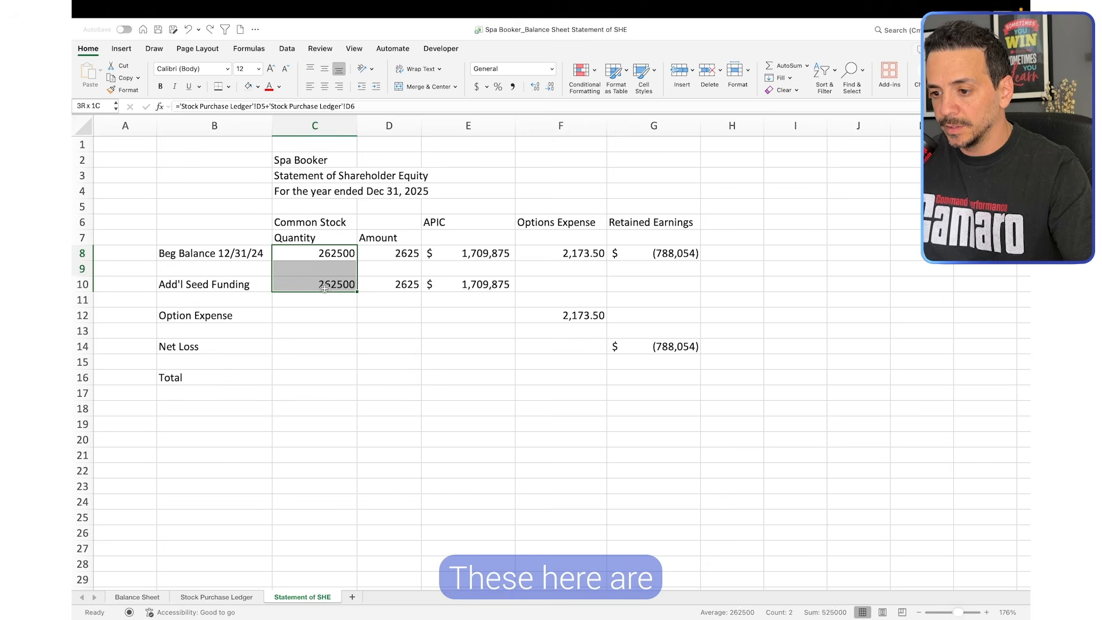
left_click(513, 86)
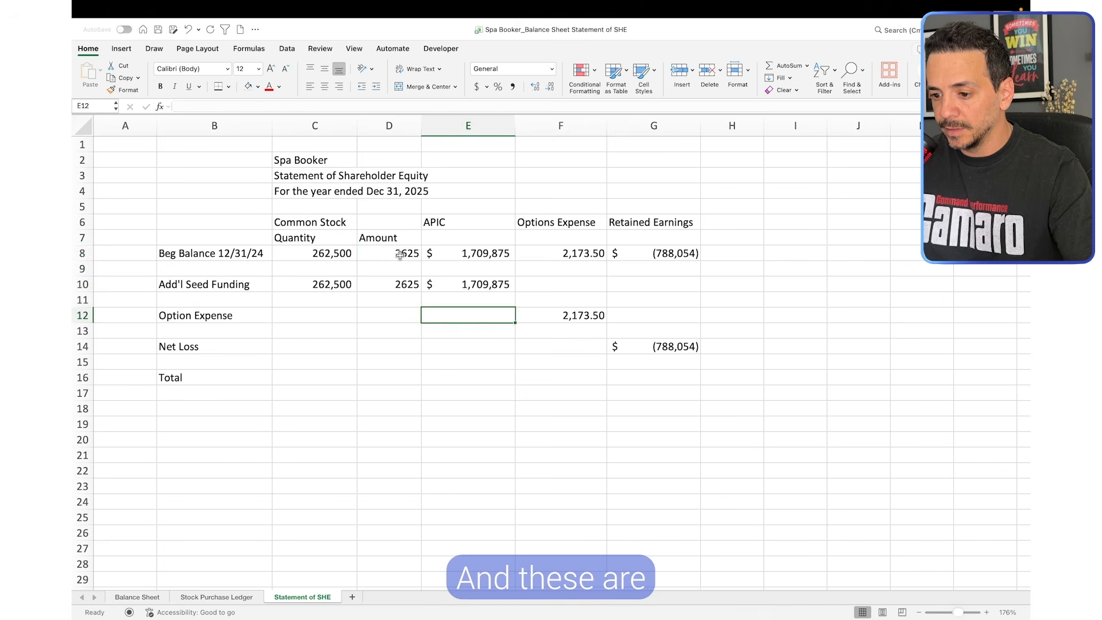
left_click_drag(400, 255, 402, 286)
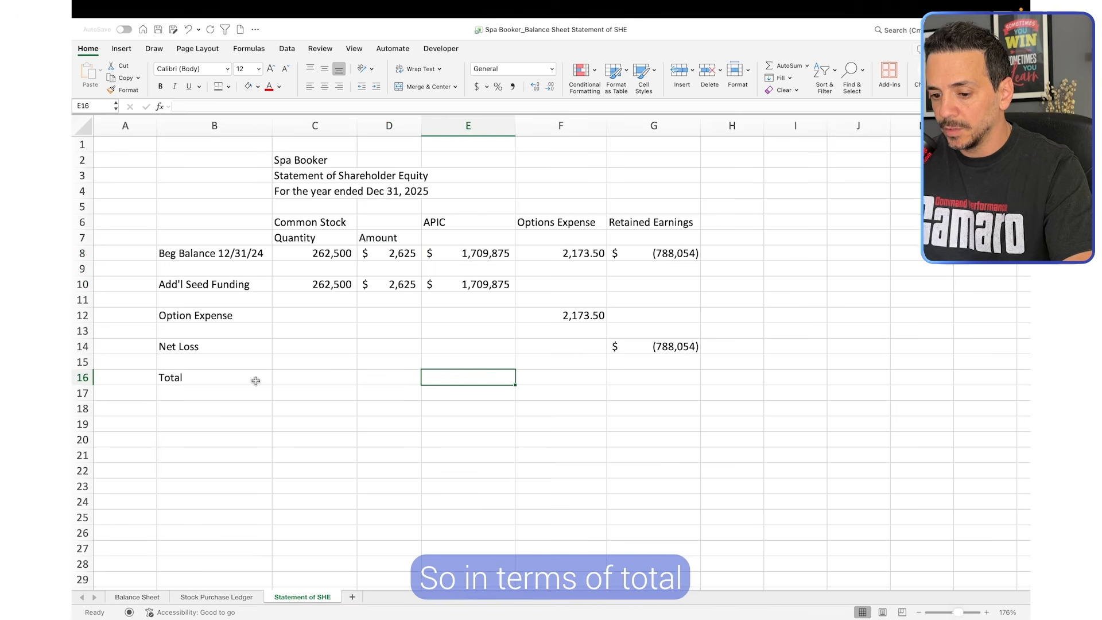
Sum C8:C14 in the Total row at C16 and fill the formula across to G16
left_click(204, 383)
left_click(279, 380)
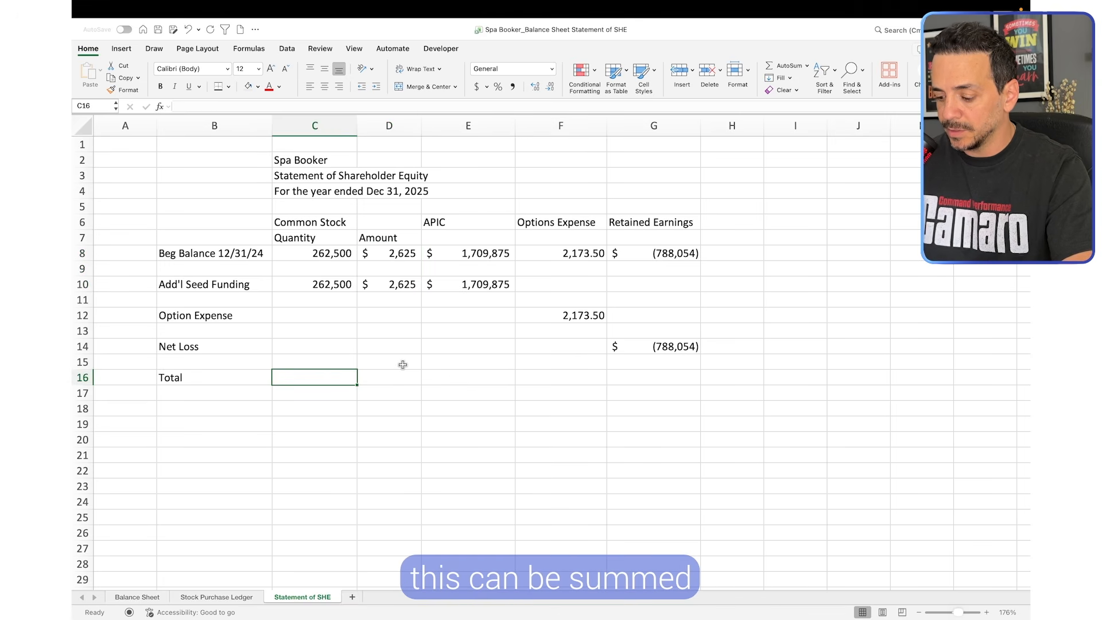
type("=sum(")
left_click_drag(315, 253, 315, 347)
key("Return")
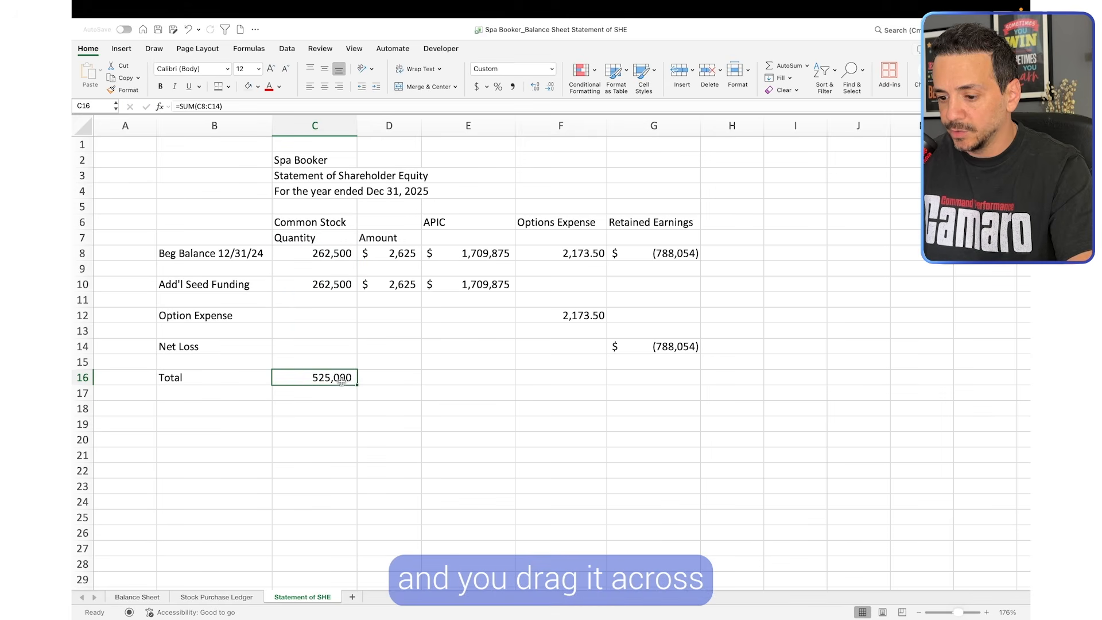
left_click_drag(362, 385, 660, 383)
left_click(622, 411)
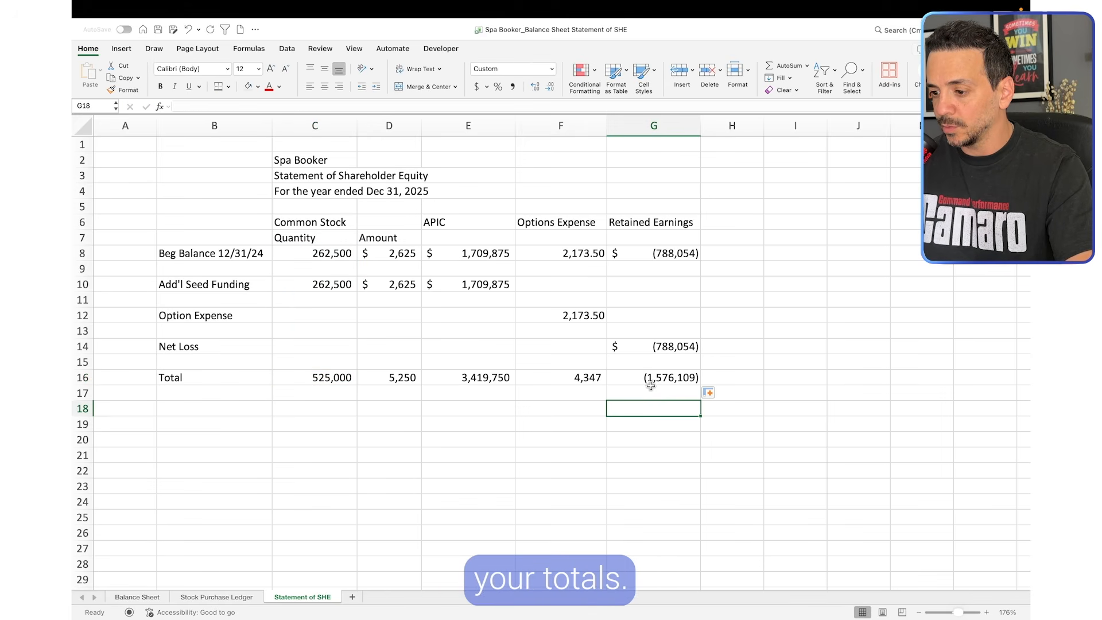
Add a "Total" column header in H6, beside Retained Earnings
left_click(724, 331)
left_click(732, 218)
type("Tota")
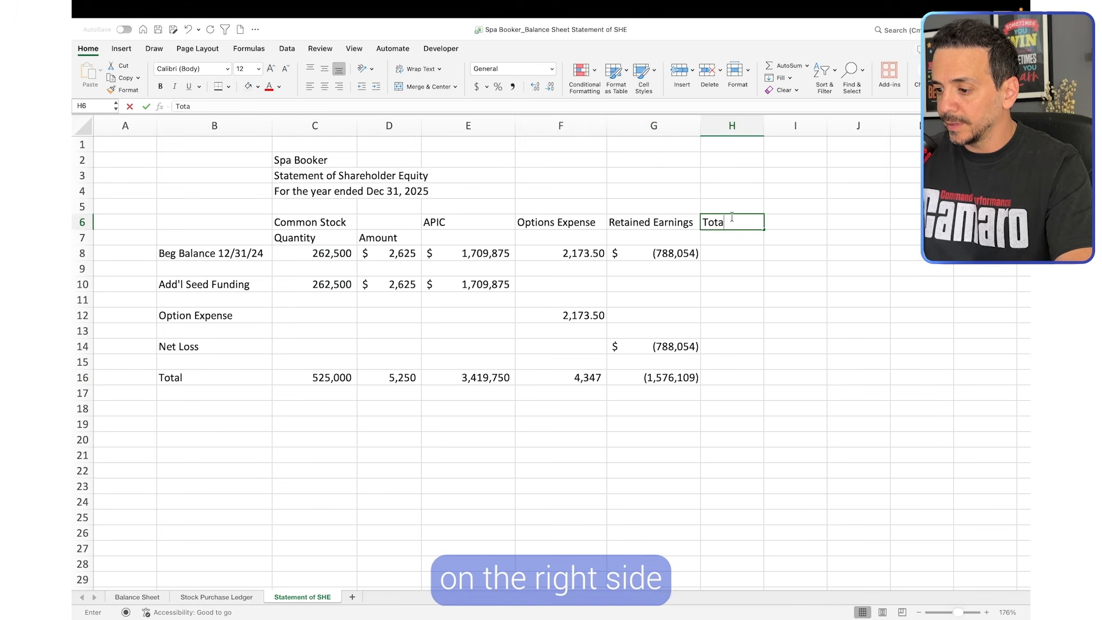
type("l")
left_click(789, 339)
Total the beginning balance in H8 with the formula =D8+E8+F8+G8, leaving out the share quantity
left_click(726, 253)
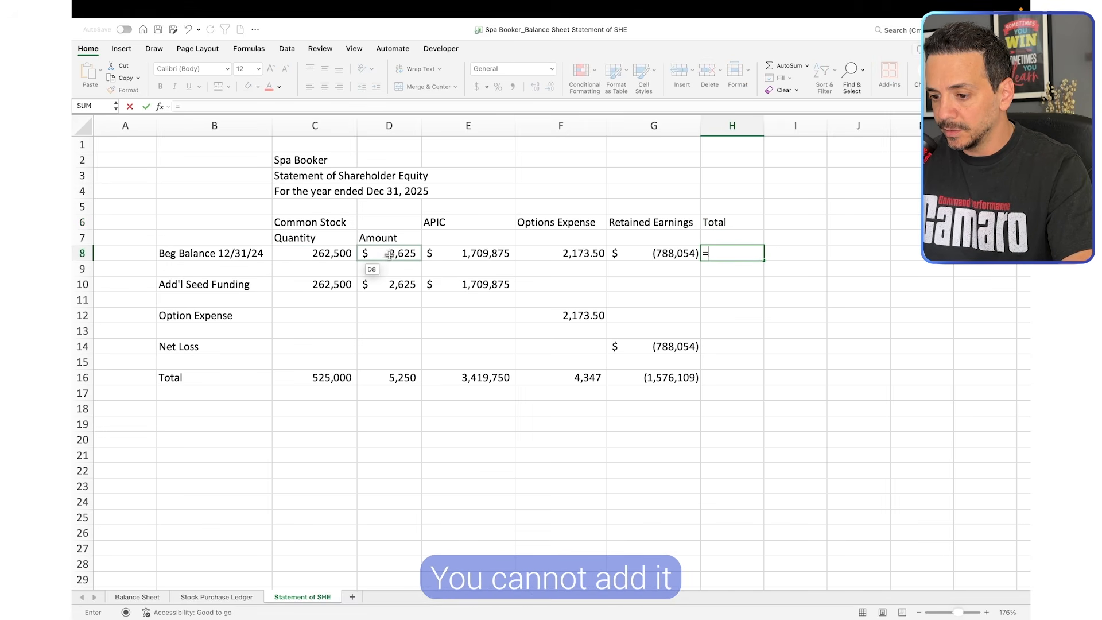
left_click(390, 253)
type("+")
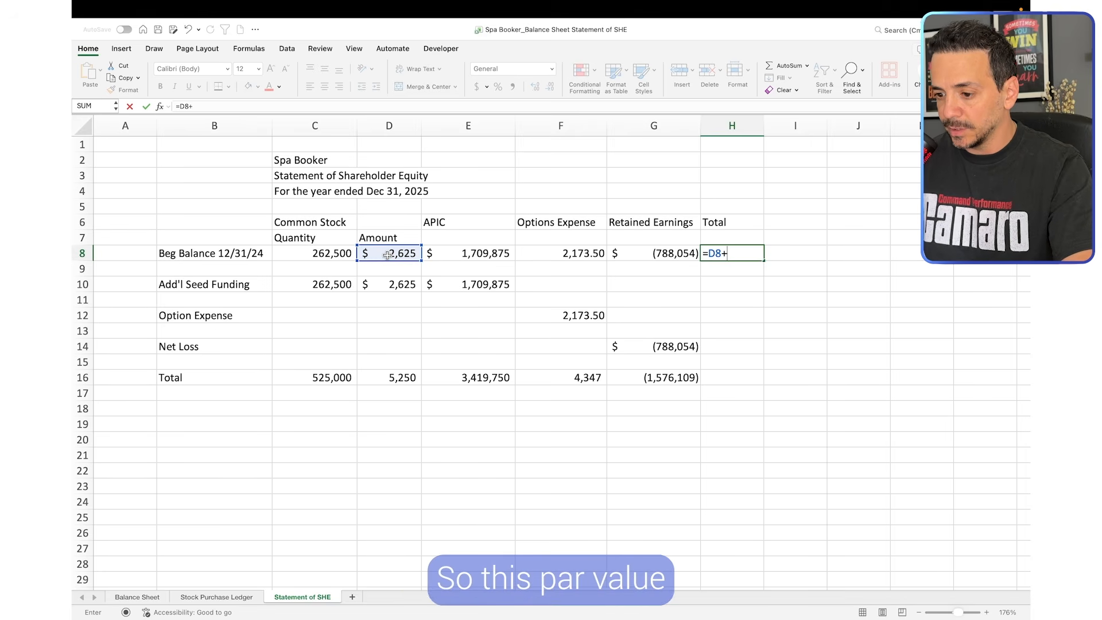
left_click(489, 255)
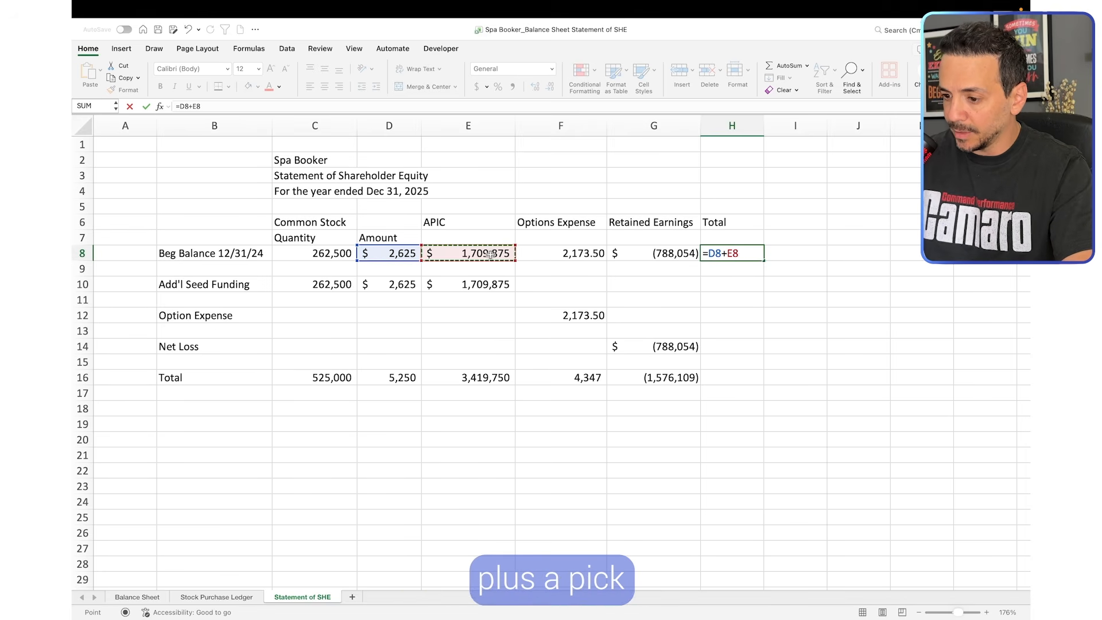
type("+")
left_click(567, 256)
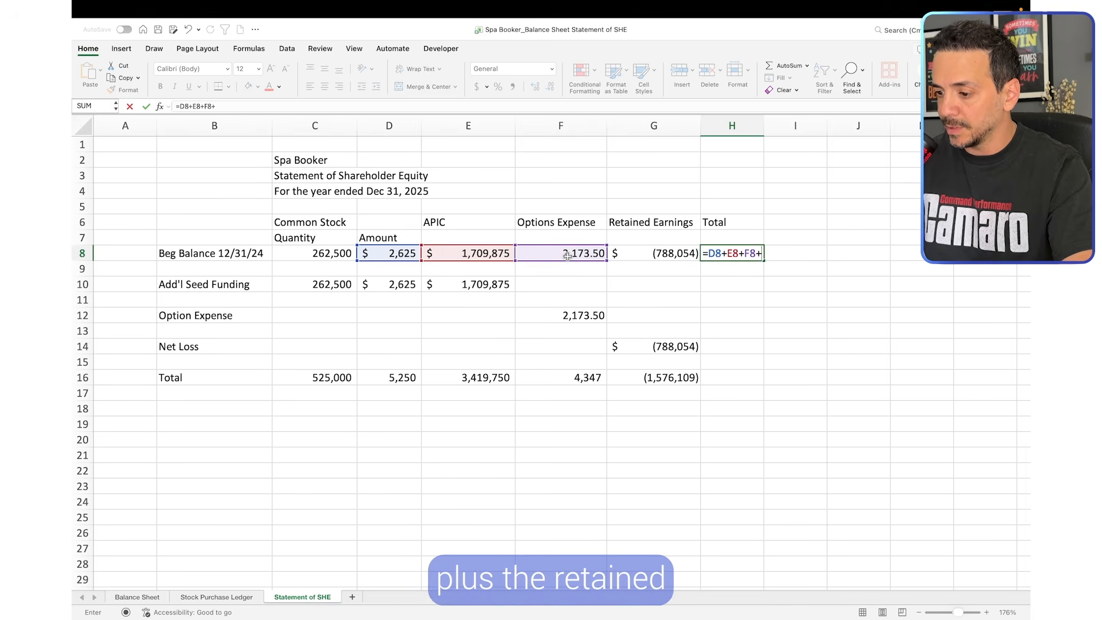
type("+")
left_click(649, 256)
key("Return")
left_click(744, 252)
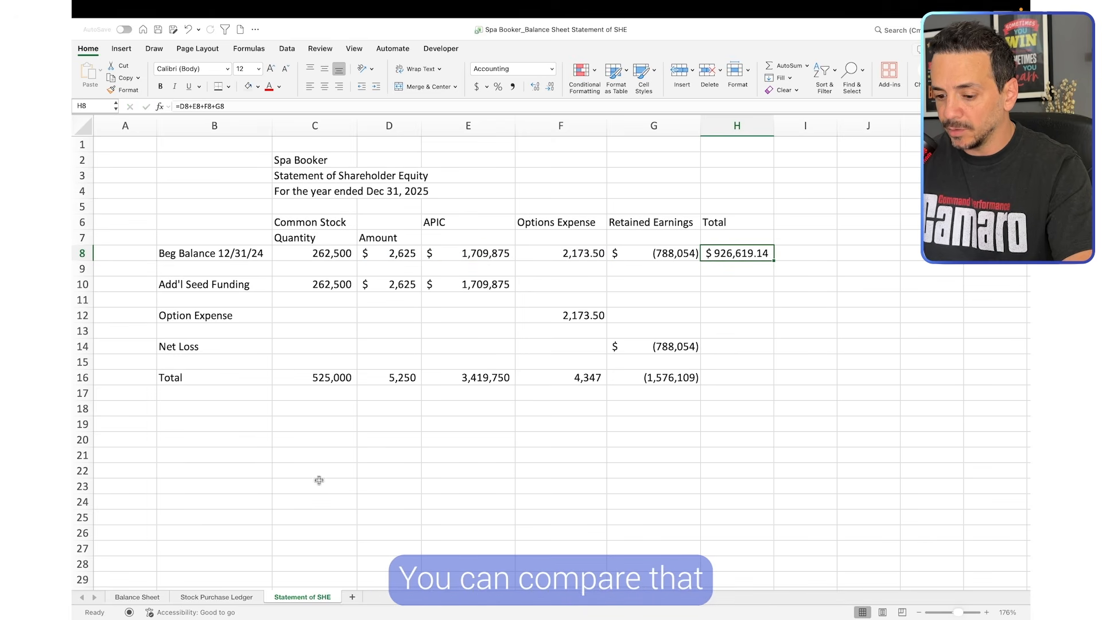
Compare the beginning balance total with the 2024 Total for Equity, B50 on the Balance Sheet, and return to the Statement of SHE
left_click(144, 598)
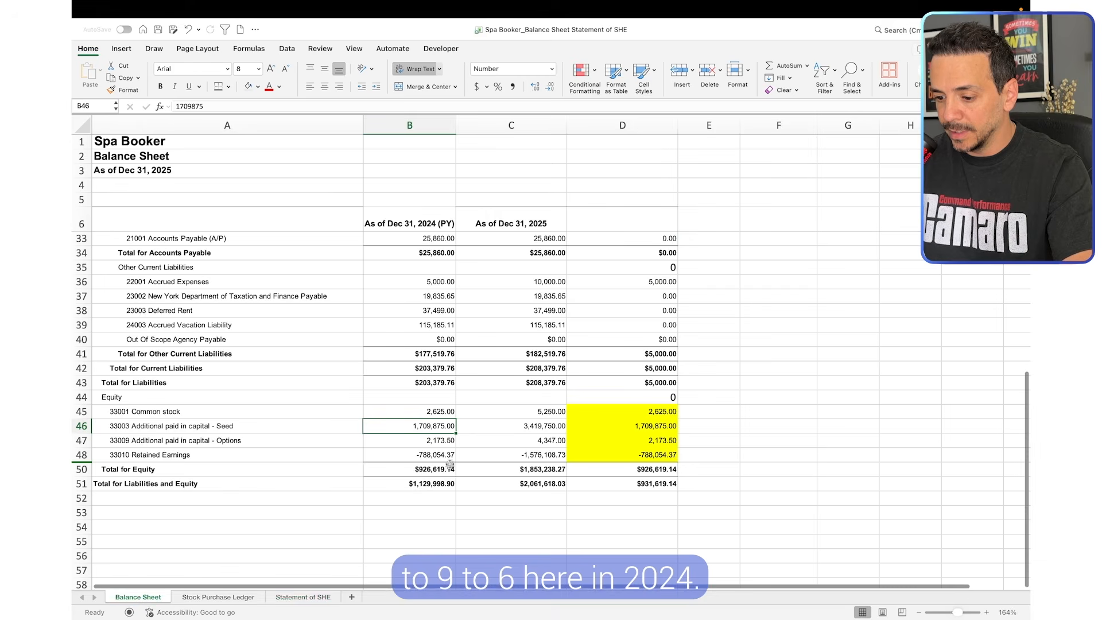
left_click(439, 469)
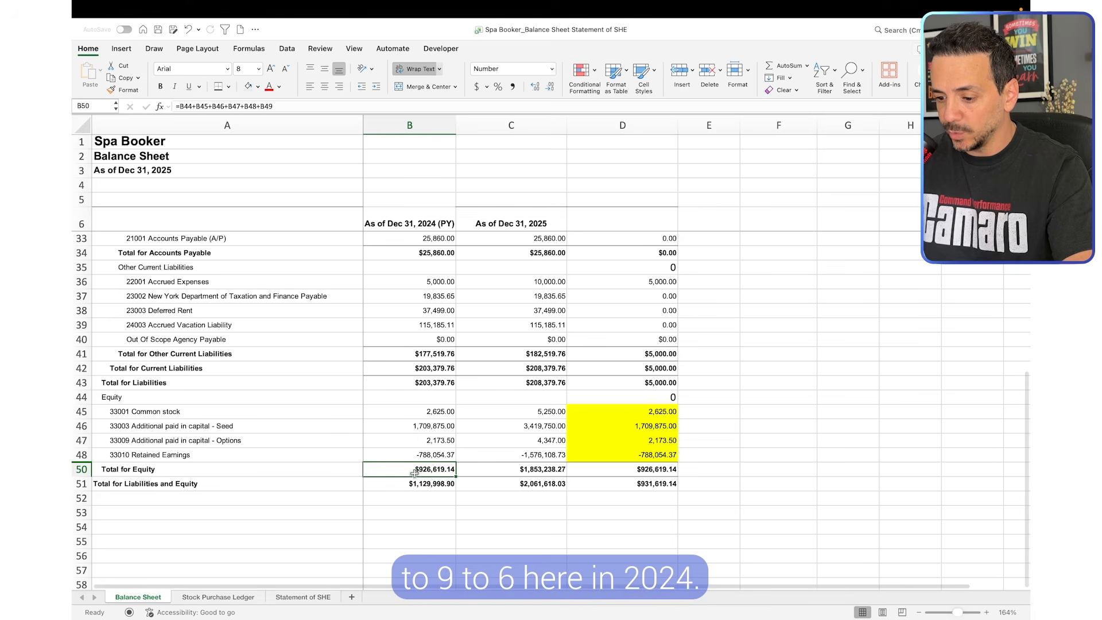
left_click(302, 597)
Total the Add'l Seed Funding row in H10 by adding its common stock amount D10 and APIC E10
left_click(731, 284)
type("=")
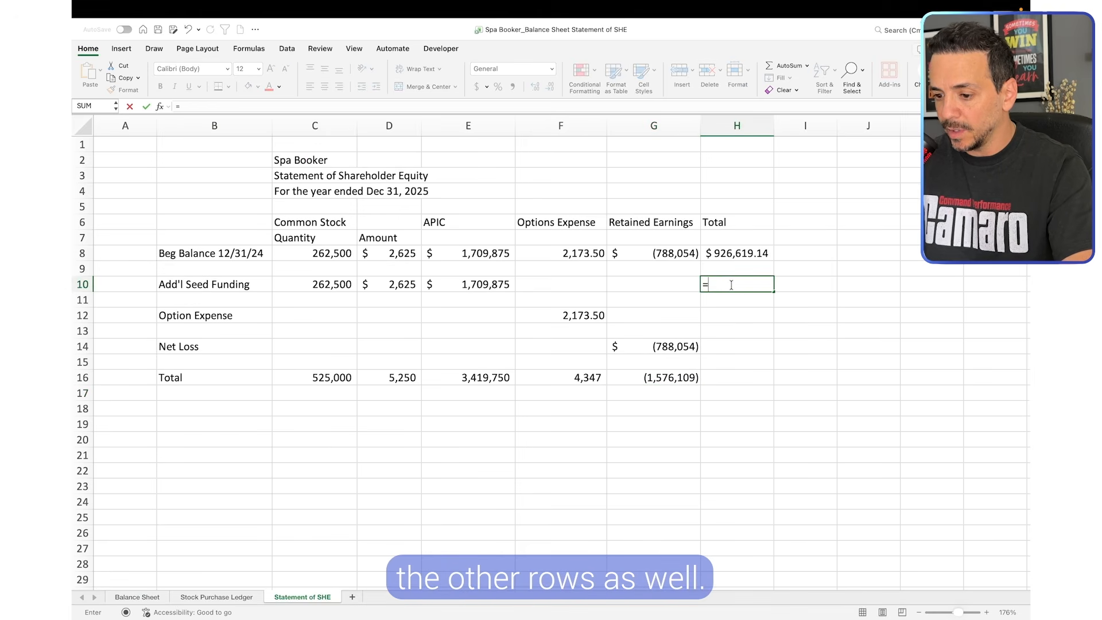
left_click(386, 288)
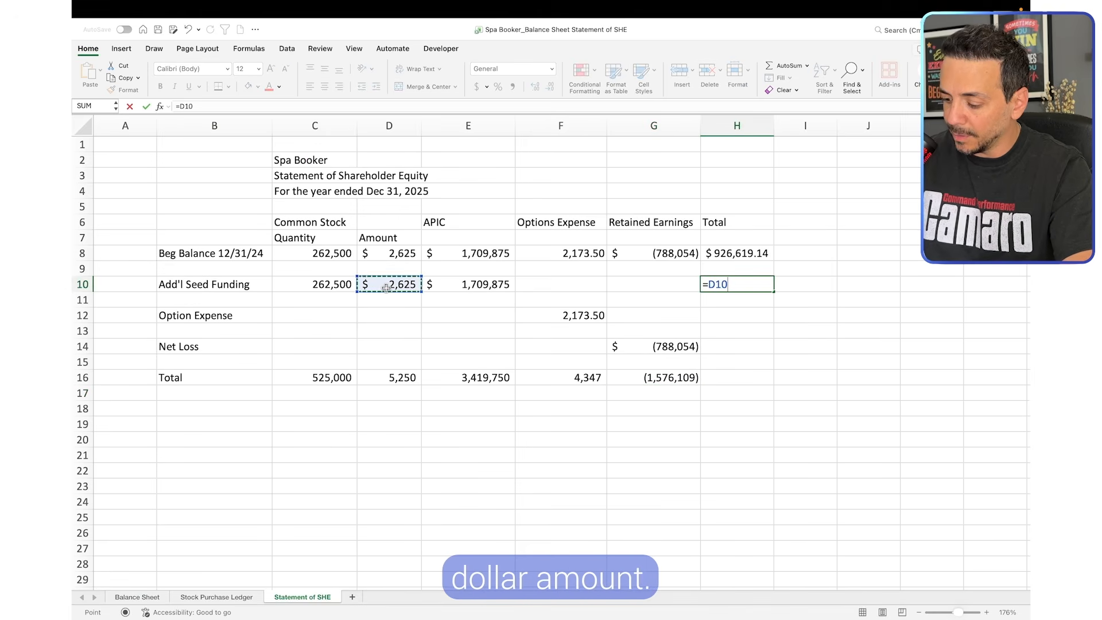
type("+")
key("Return")
Link the row totals for Option Expense in H12 to F12 and for Net Loss in H14 to G14
left_click(737, 315)
type("=")
left_click(577, 315)
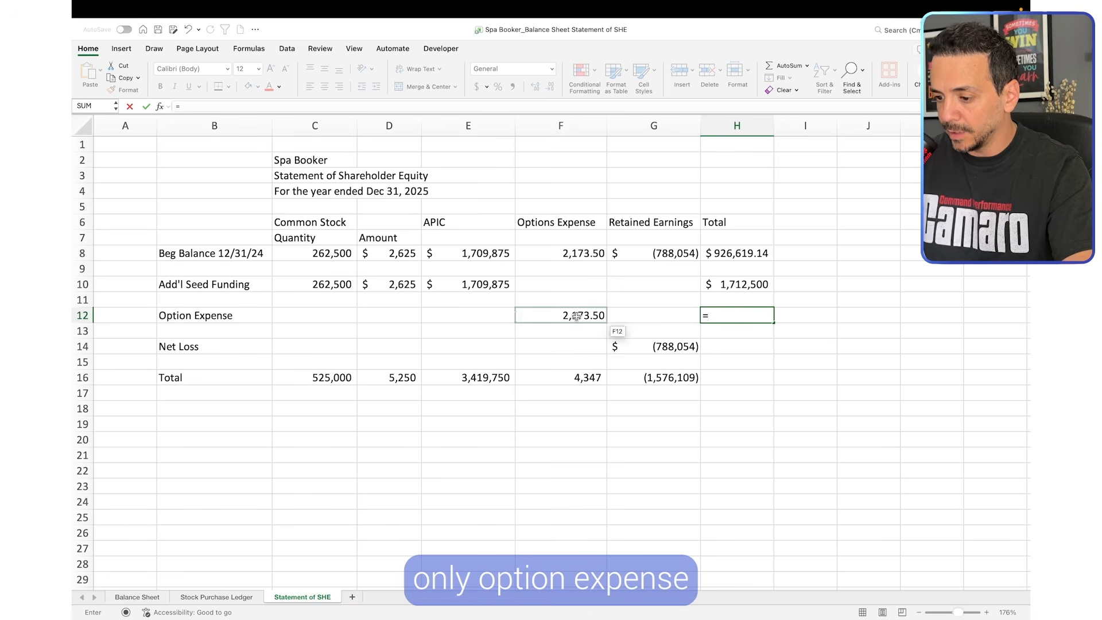
key("Return")
left_click(731, 348)
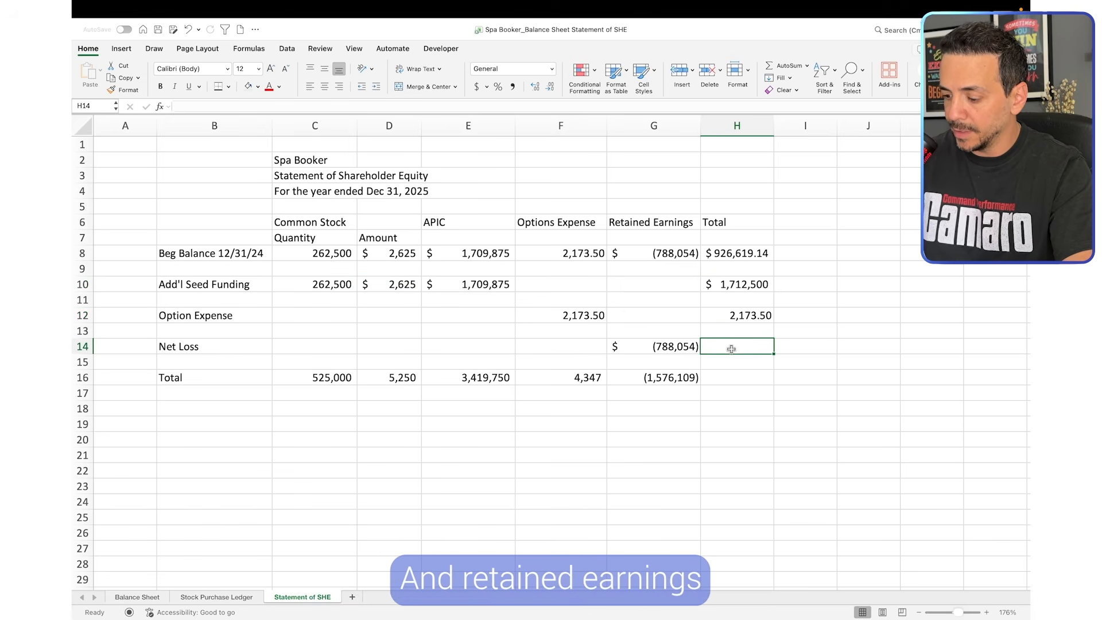
type("=")
left_click(660, 346)
key("Return")
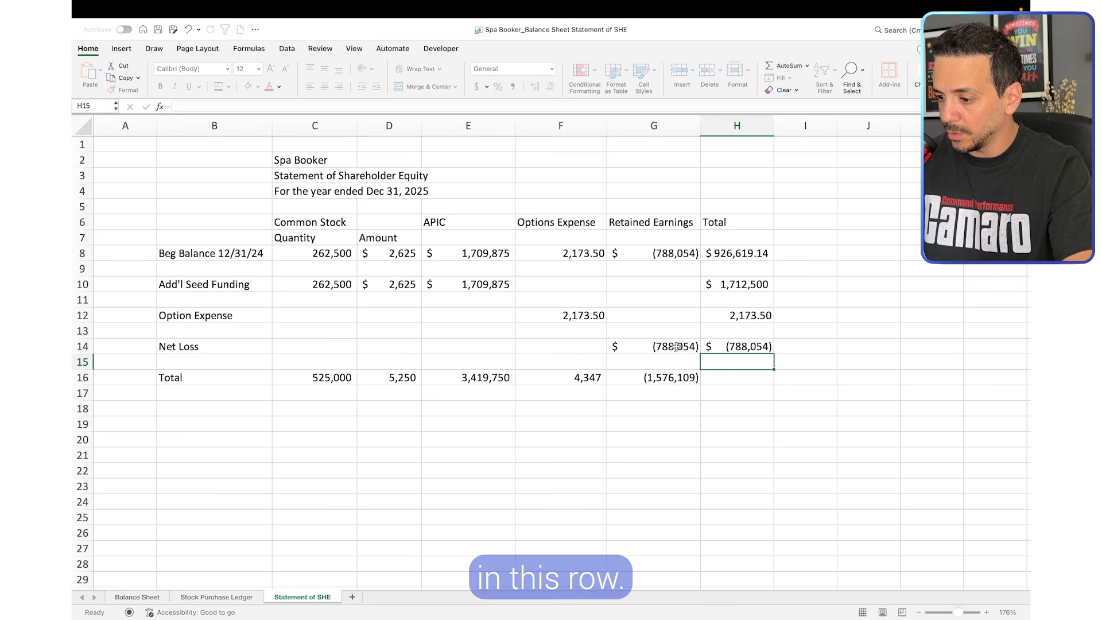
AutoSum the Total column, H8:H14, in H16
left_click(736, 379)
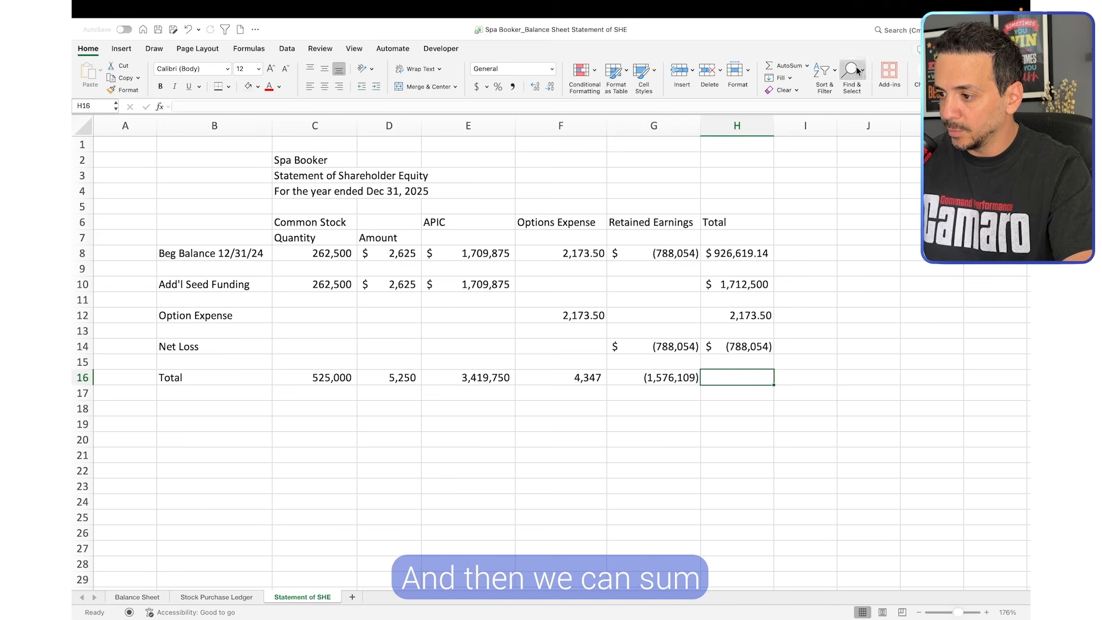
left_click(786, 65)
key("Return")
left_click(747, 436)
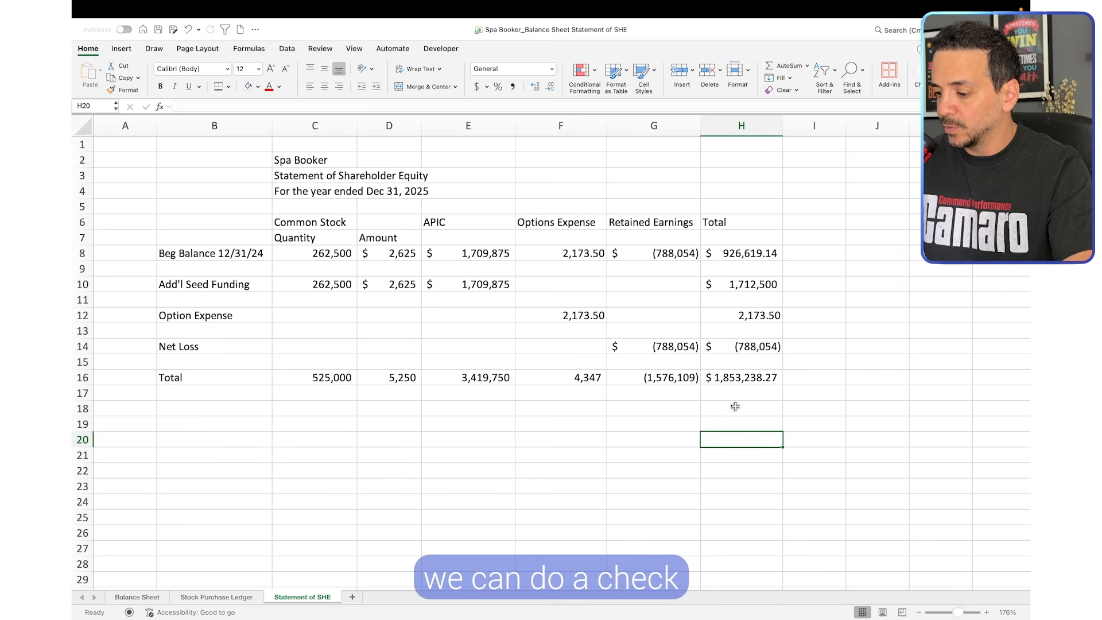
Label G18 "check" and subtract the 2025 Total for Equity, C50 on the Balance Sheet, from H16 in H18
left_click(676, 411)
type("check")
left_click(709, 443)
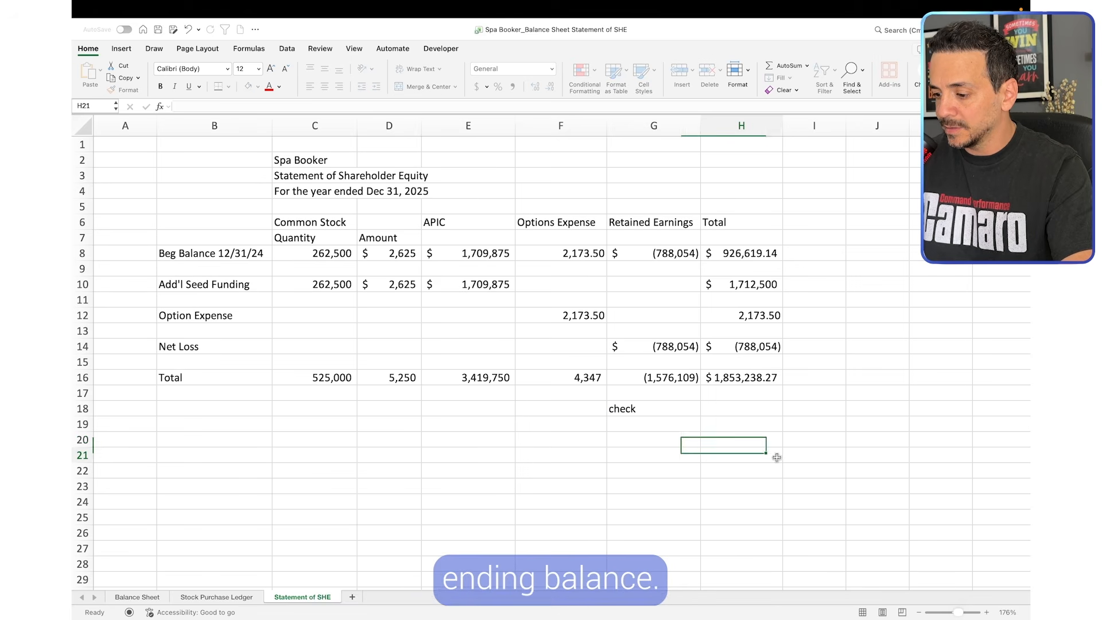
left_click(739, 406)
type("=")
left_click(733, 377)
type("-")
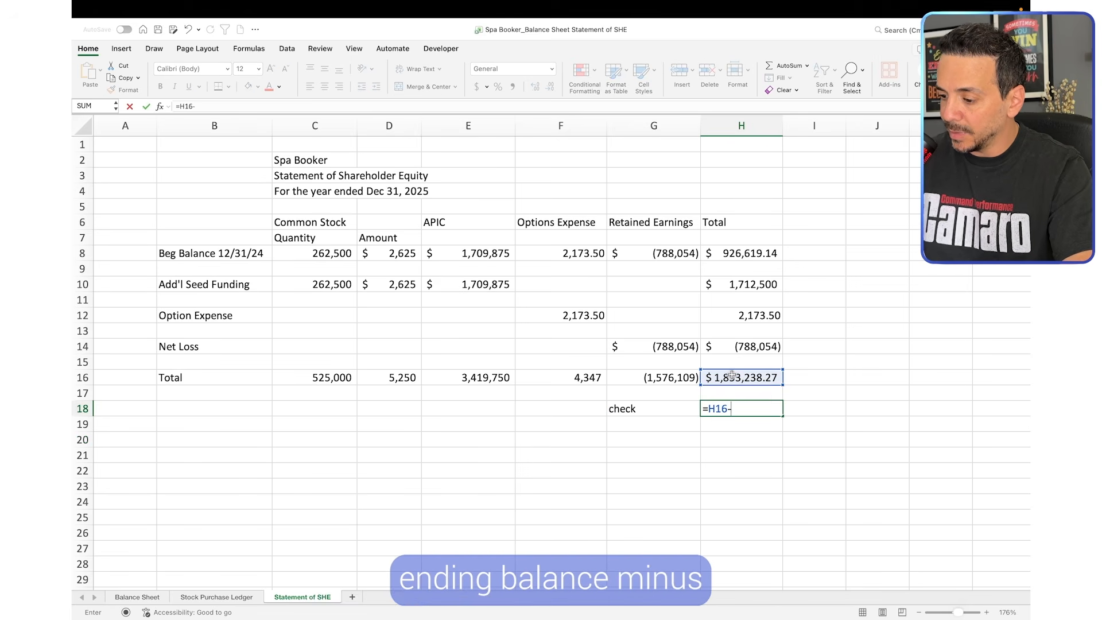
left_click(146, 597)
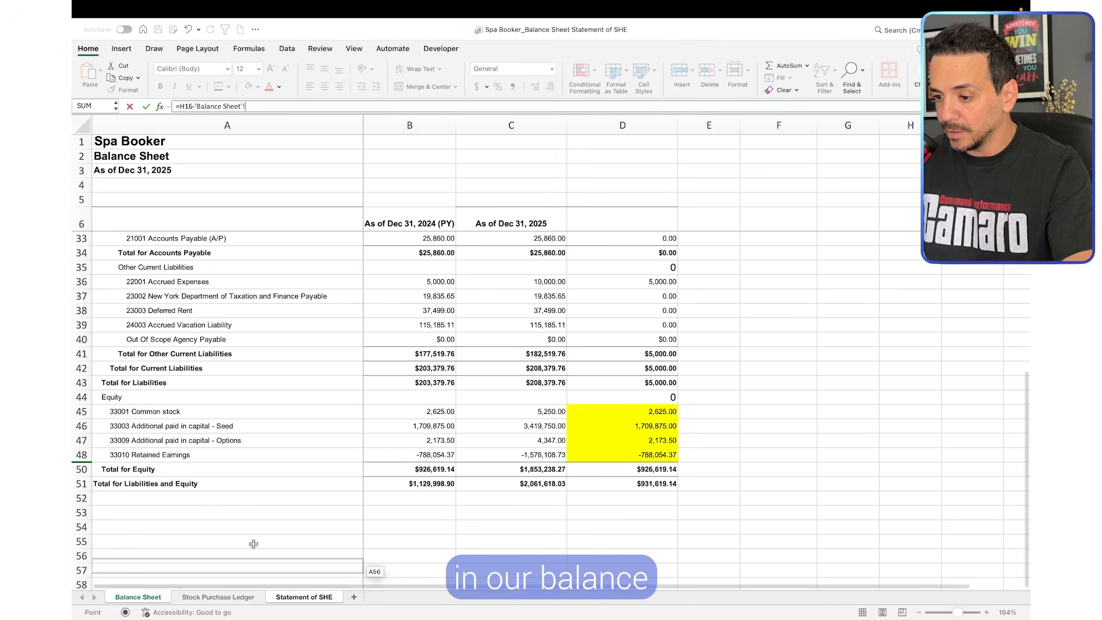
left_click(516, 469)
key("Return")
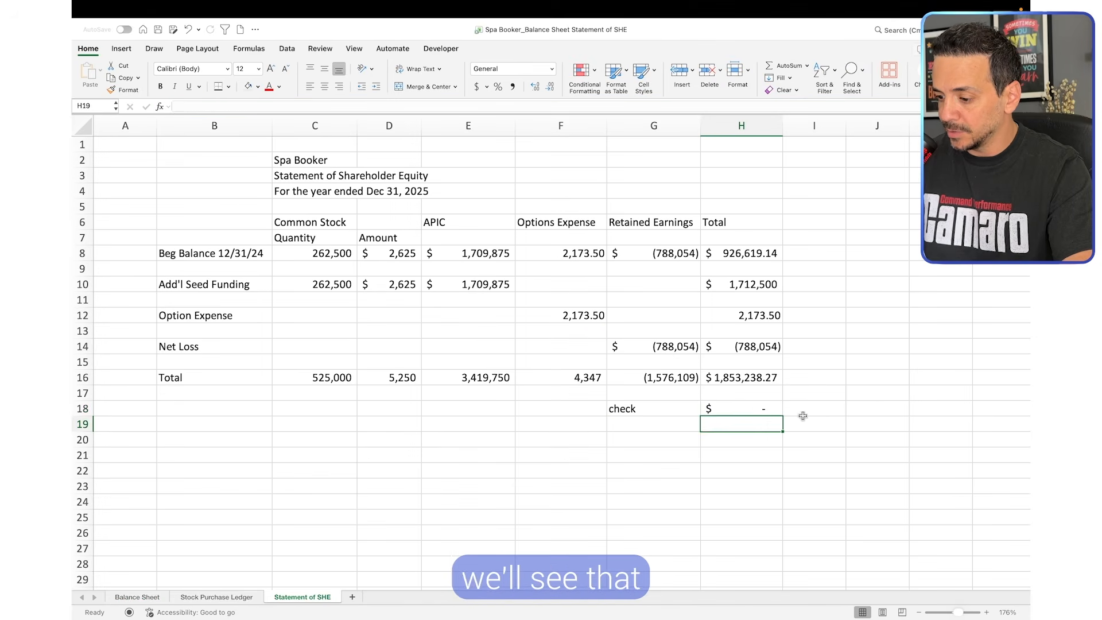
left_click(694, 477)
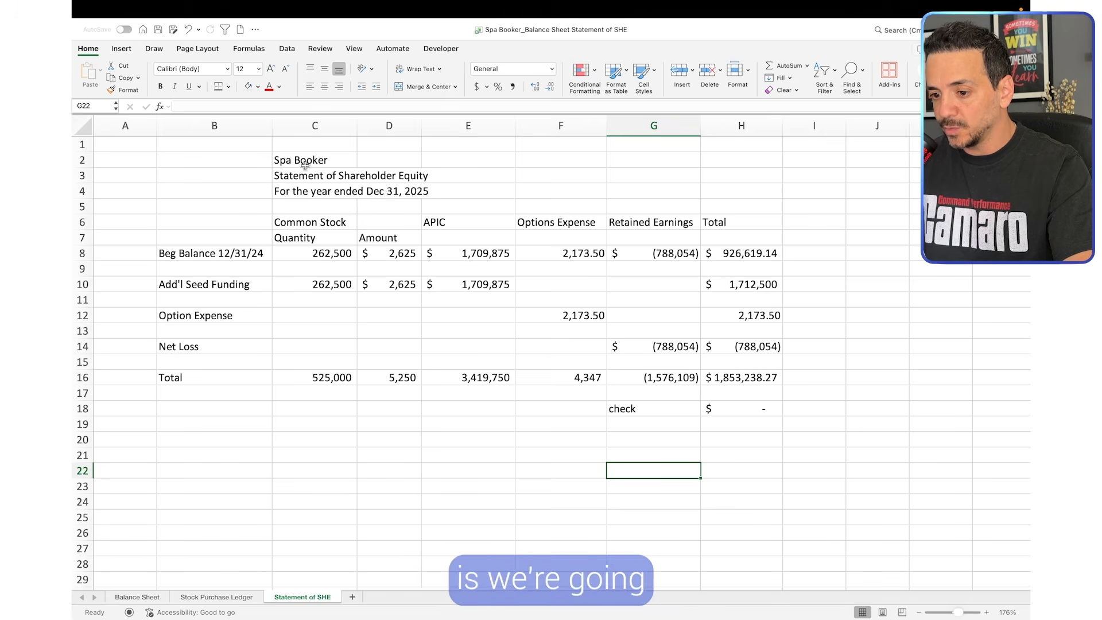
Bold the statement titles in C2:C4 and the column headers in C6:H7
left_click_drag(316, 167, 652, 262)
key("super+b")
left_click_drag(310, 223, 749, 231)
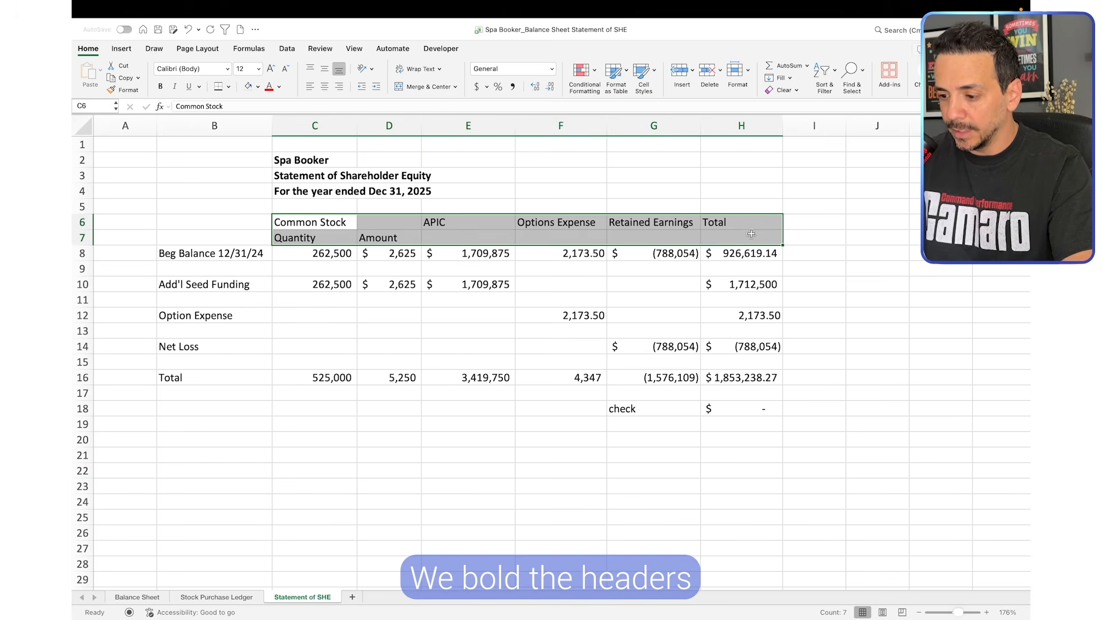
key("super+b")
left_click(435, 349)
Bold the row labels in column B from Beg Balance down to Total
left_click_drag(228, 254, 739, 373)
key("super+b")
left_click(370, 412)
Add top and bottom borders to the Total row B16:H16 and shade the header rows B6:H7 light gray
left_click(533, 323)
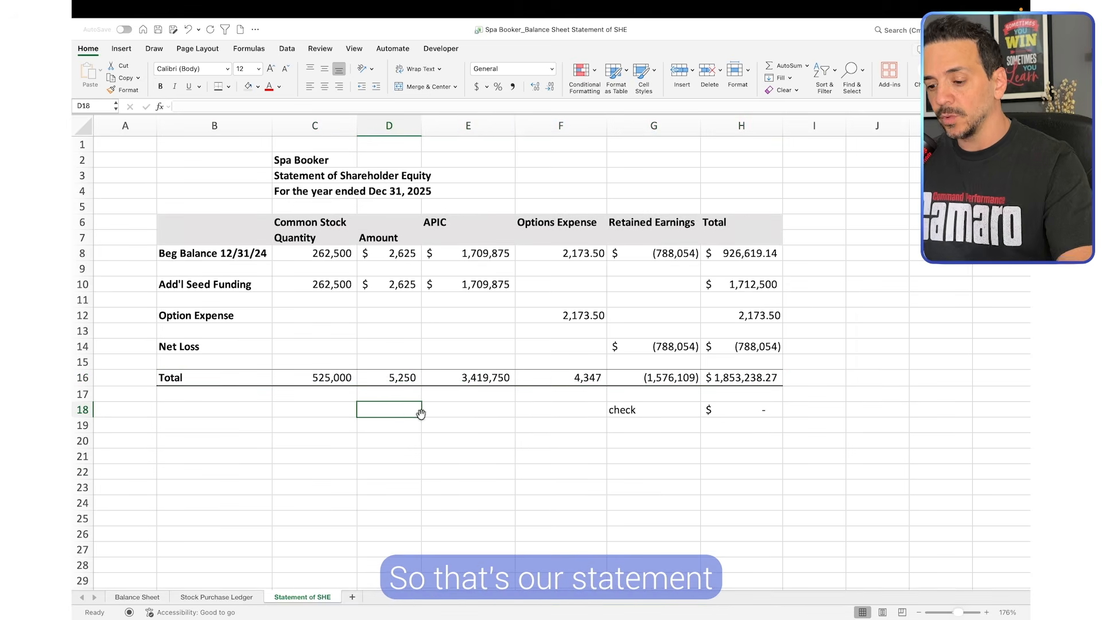
left_click(474, 410)
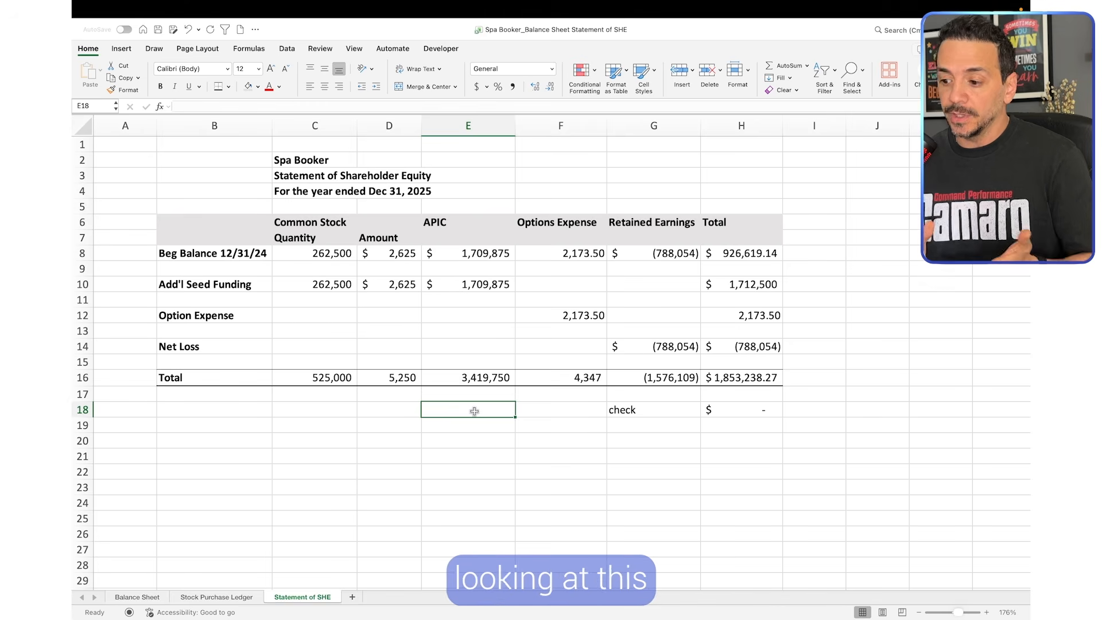
Examine the beginning and ending equity totals, the seed funding APIC and the net loss to explain the year's change in equity
left_click(753, 255)
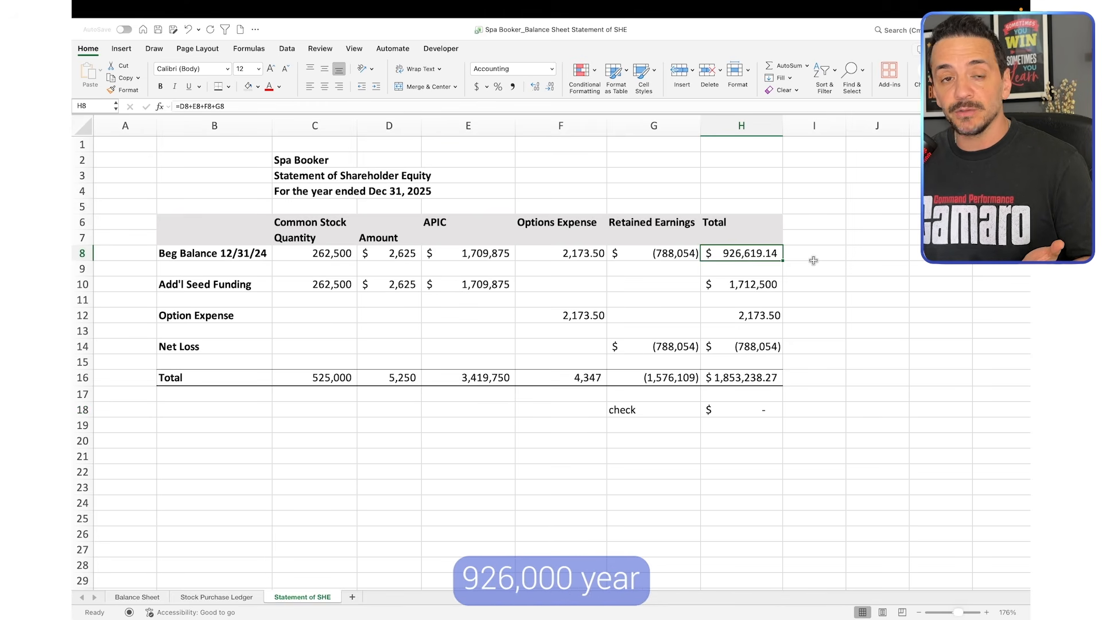
left_click(752, 378)
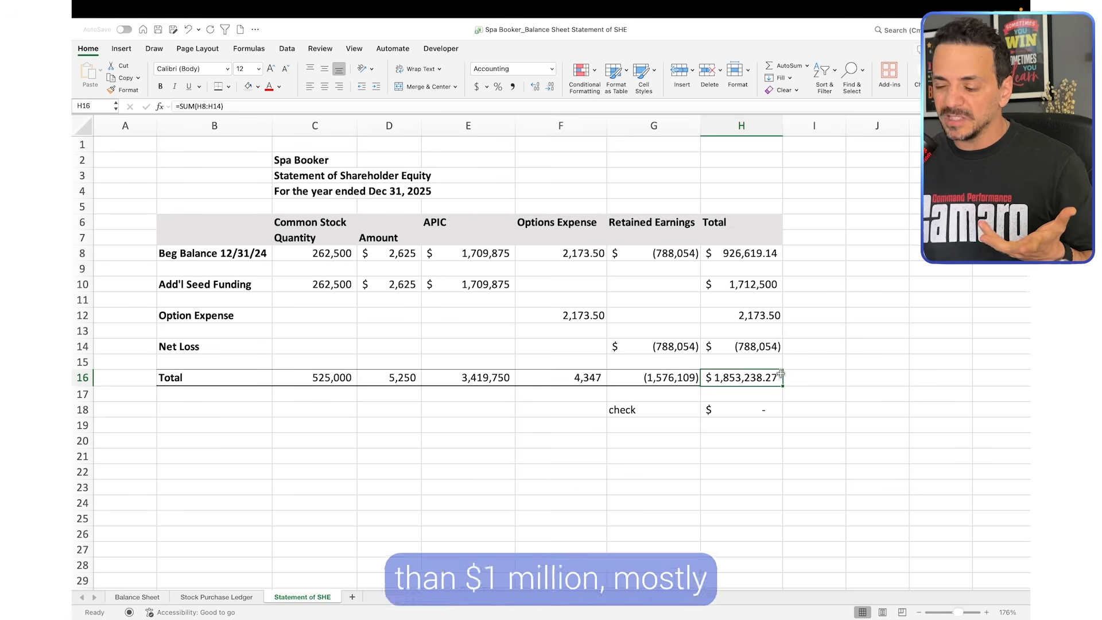
left_click(482, 284)
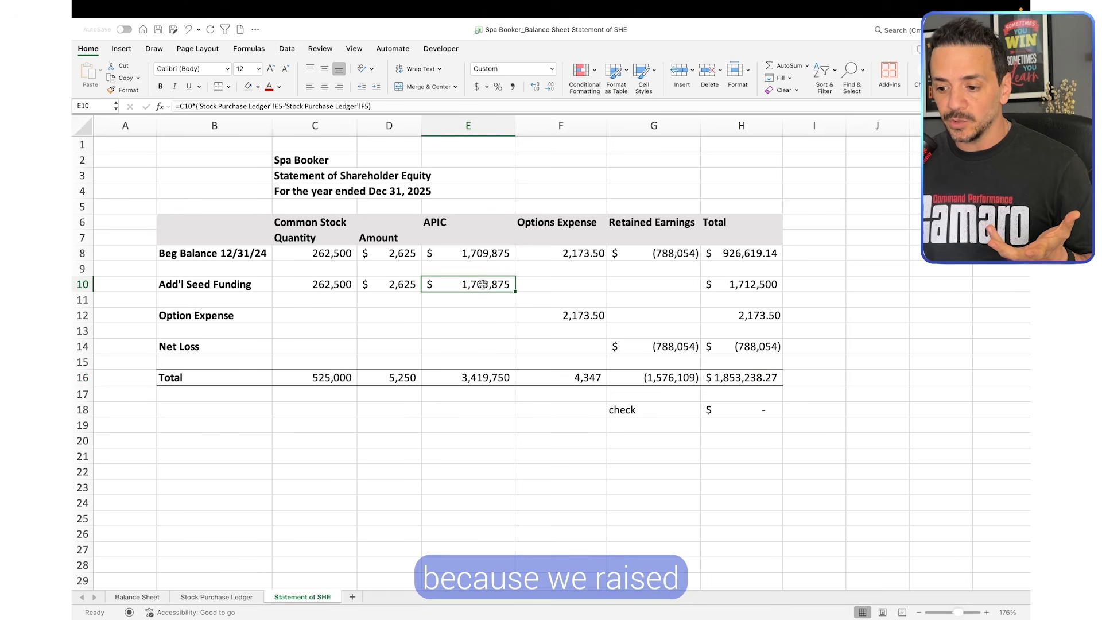
left_click(466, 324)
left_click(479, 287)
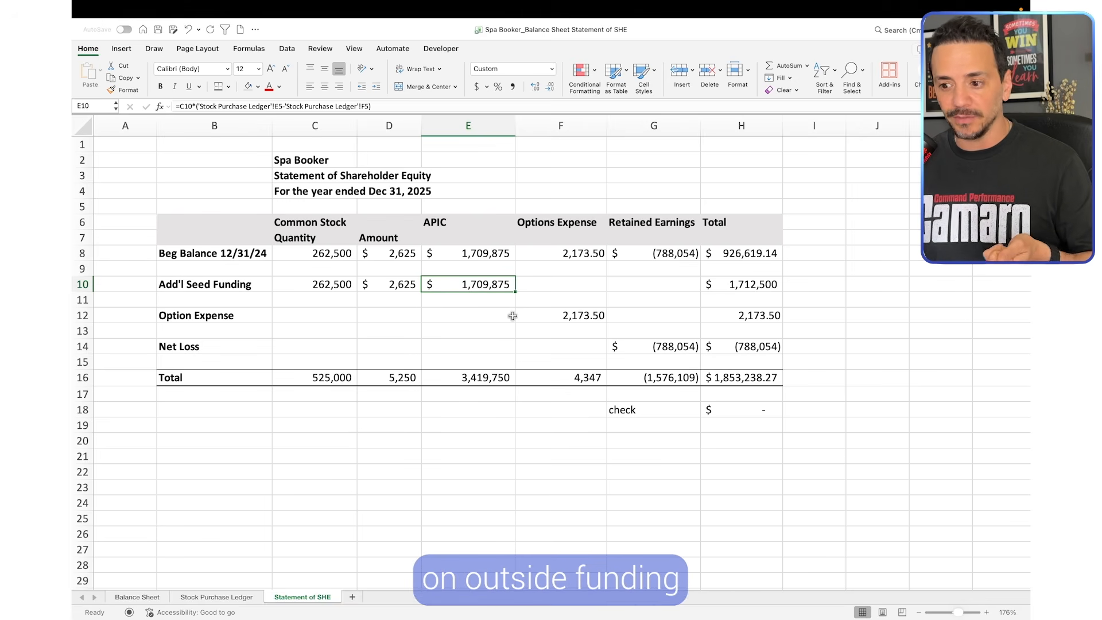
left_click(661, 350)
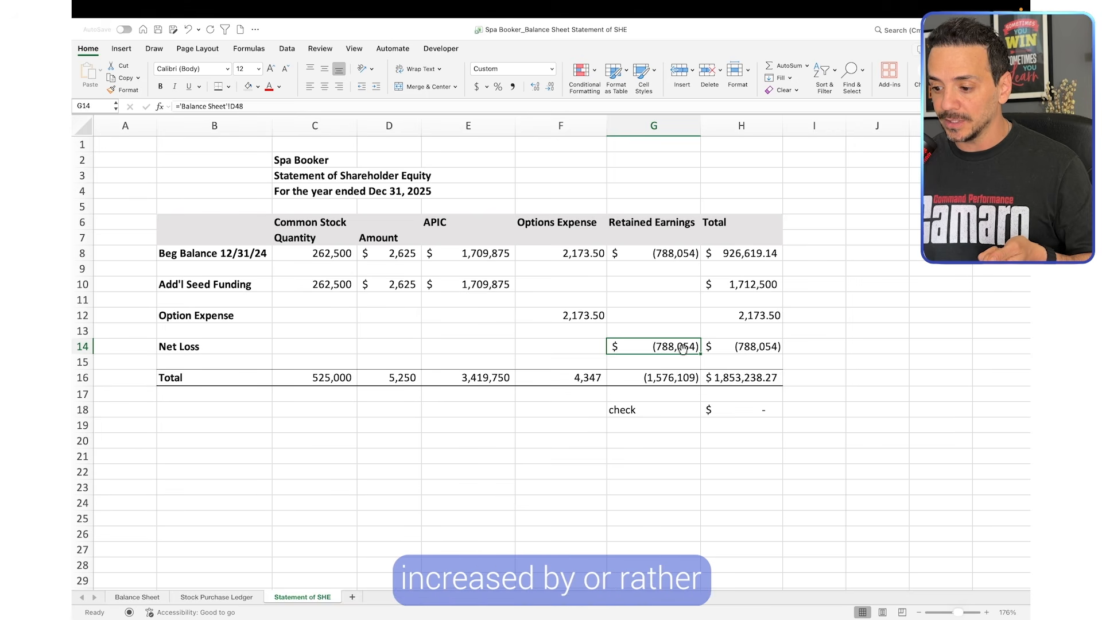
left_click(656, 423)
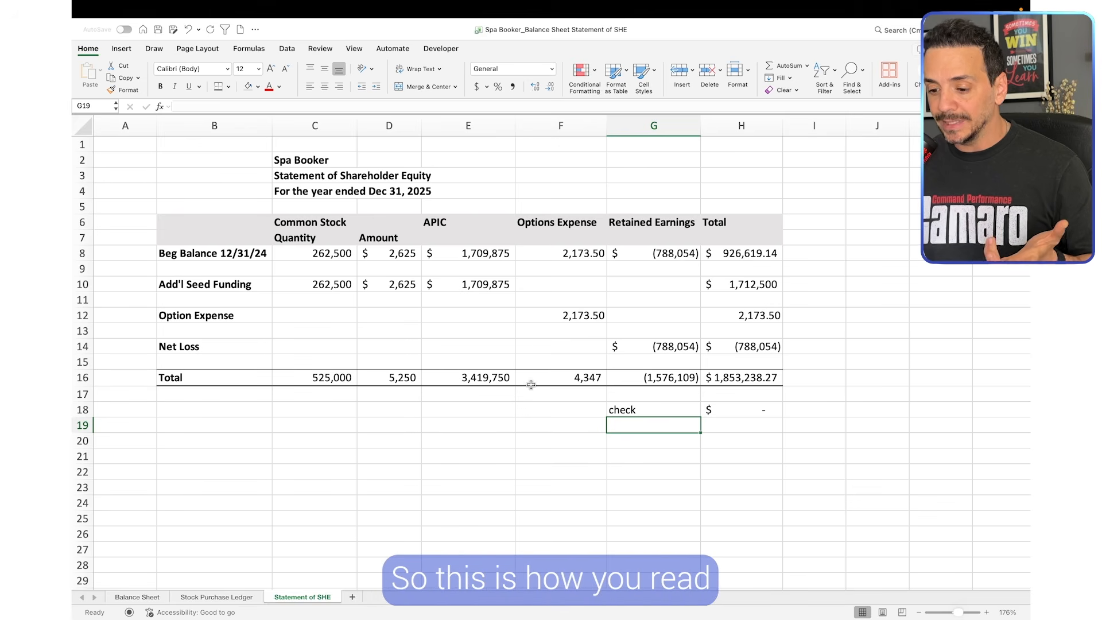
left_click(382, 396)
left_click(304, 422)
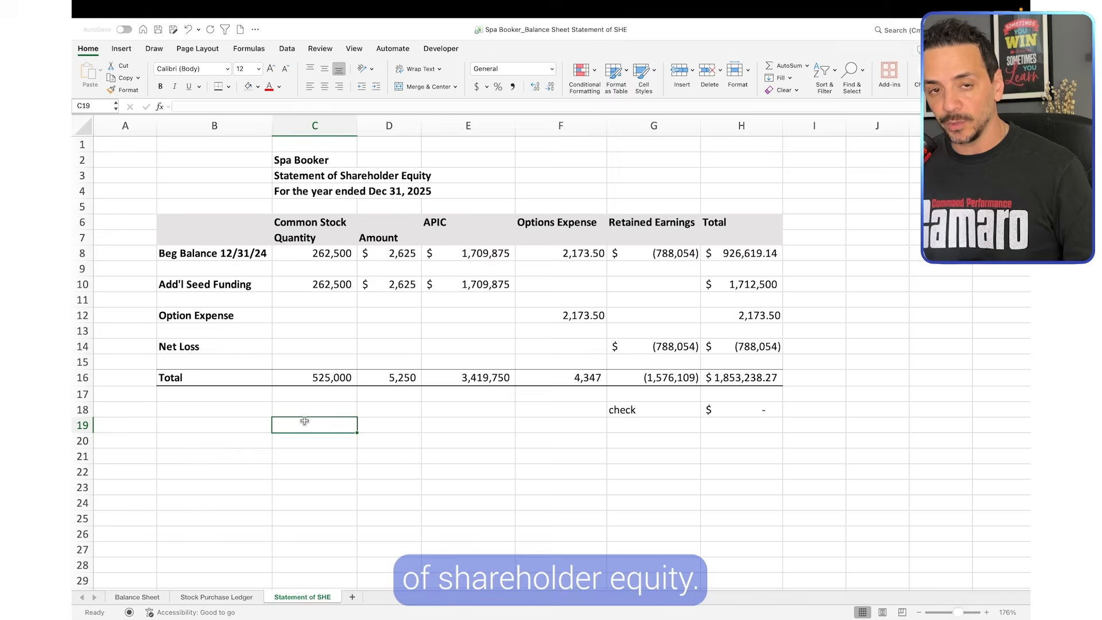